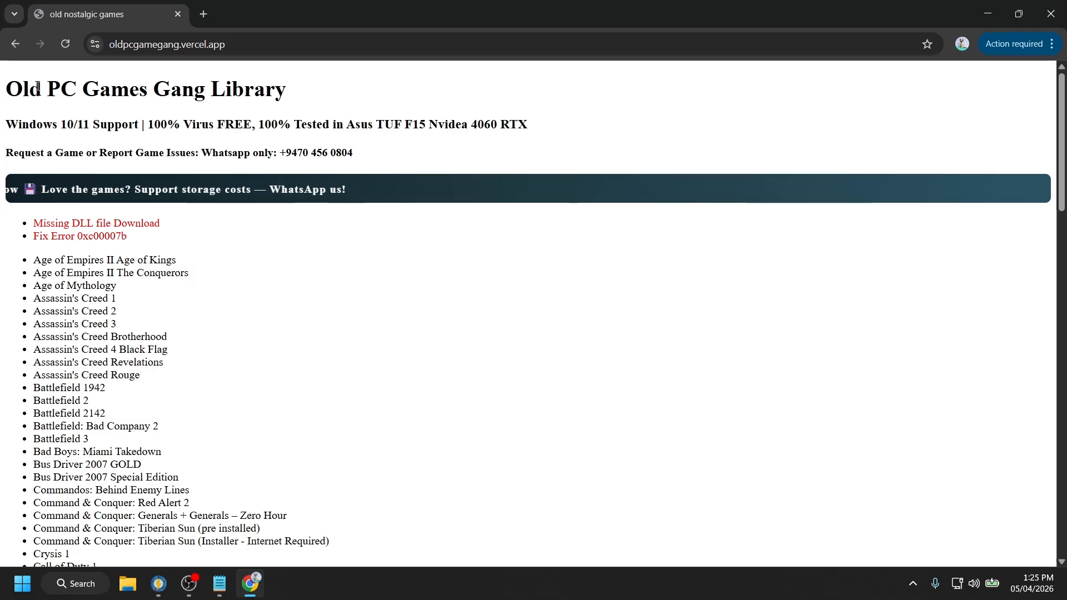
# - Look over the Old PC Games Gang Library page, scrolling through the game list
pyautogui.moveTo(6, 89); pyautogui.dragTo(192, 92)
pyautogui.doubleClick(218, 93)
pyautogui.click(219, 93)
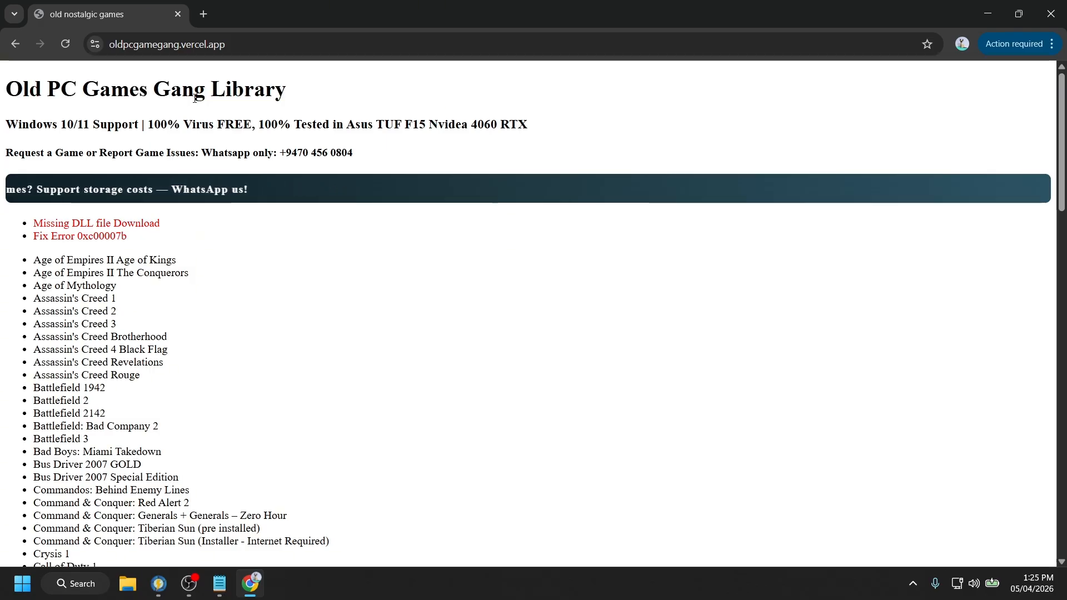
pyautogui.scroll(-2, 112, 189)
pyautogui.scroll(3, 111, 187)
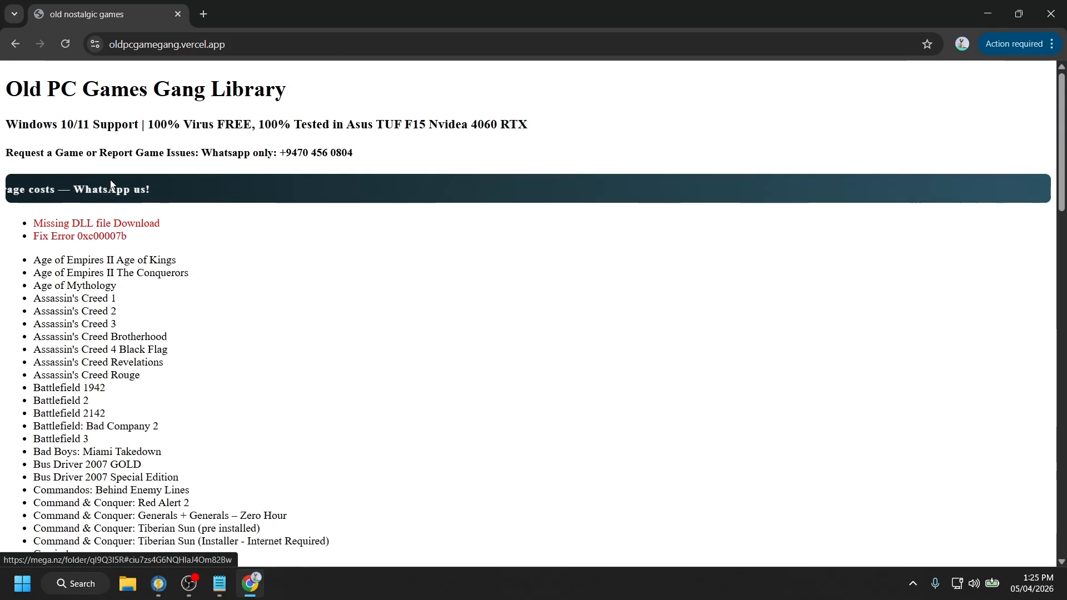
pyautogui.scroll(-2, 111, 189)
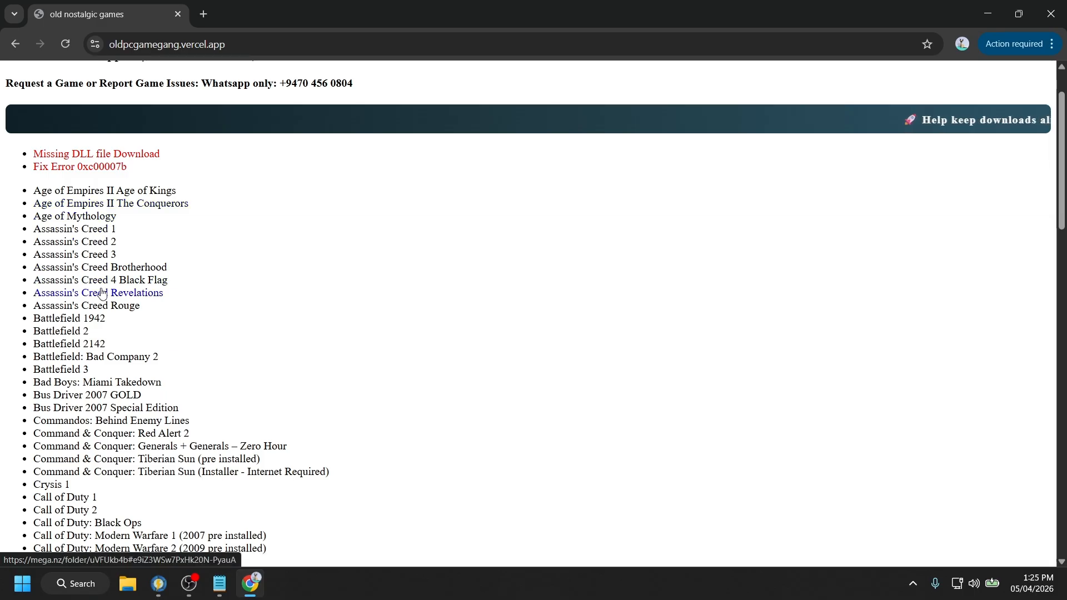
pyautogui.scroll(2, 128, 216)
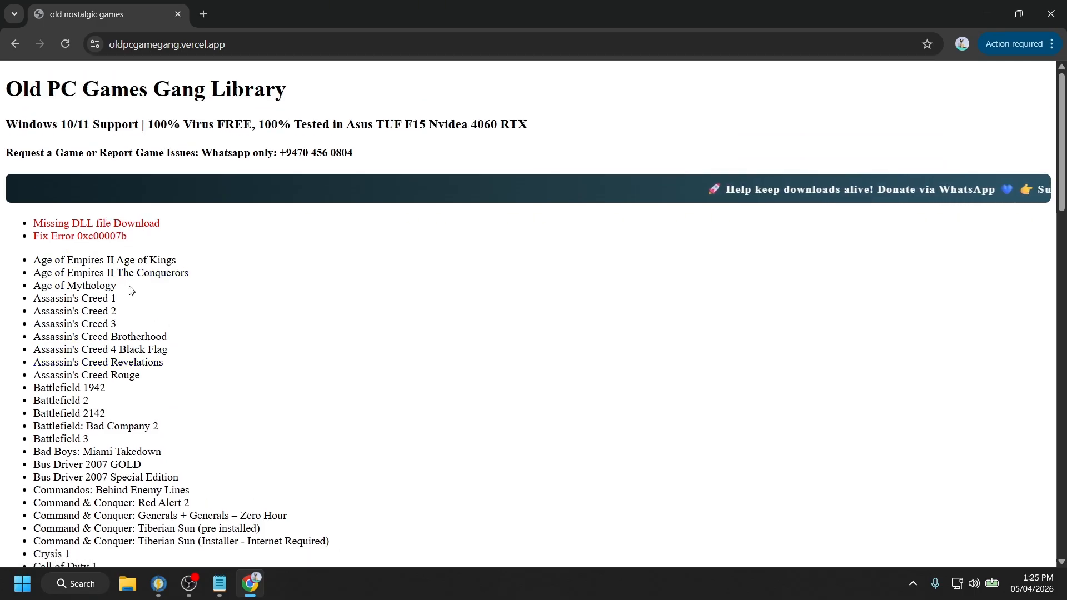
pyautogui.scroll(-1, 105, 317)
pyautogui.scroll(-7, 104, 315)
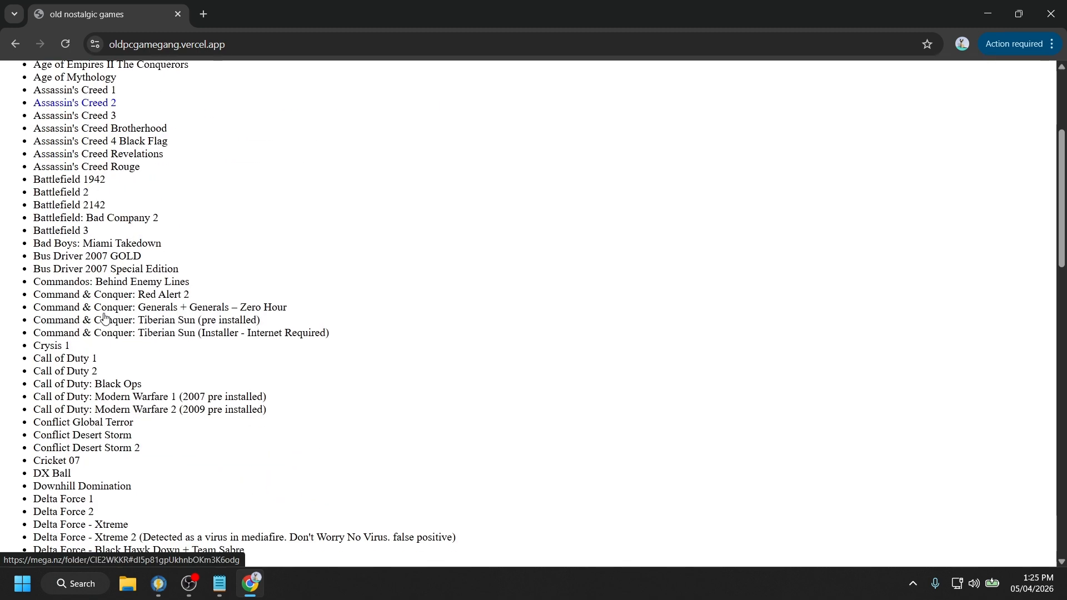
pyautogui.scroll(7, 103, 311)
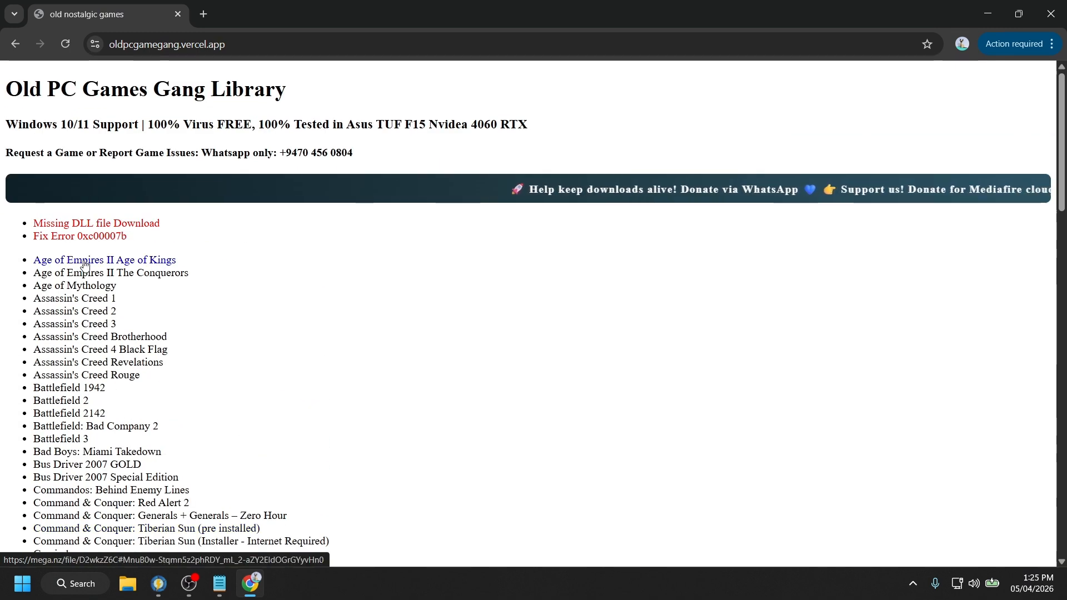
# - View the Age of Empires II AOE2.iso (301.8 MB) MEGA download, close it, and rescan the list
pyautogui.click(84, 261)
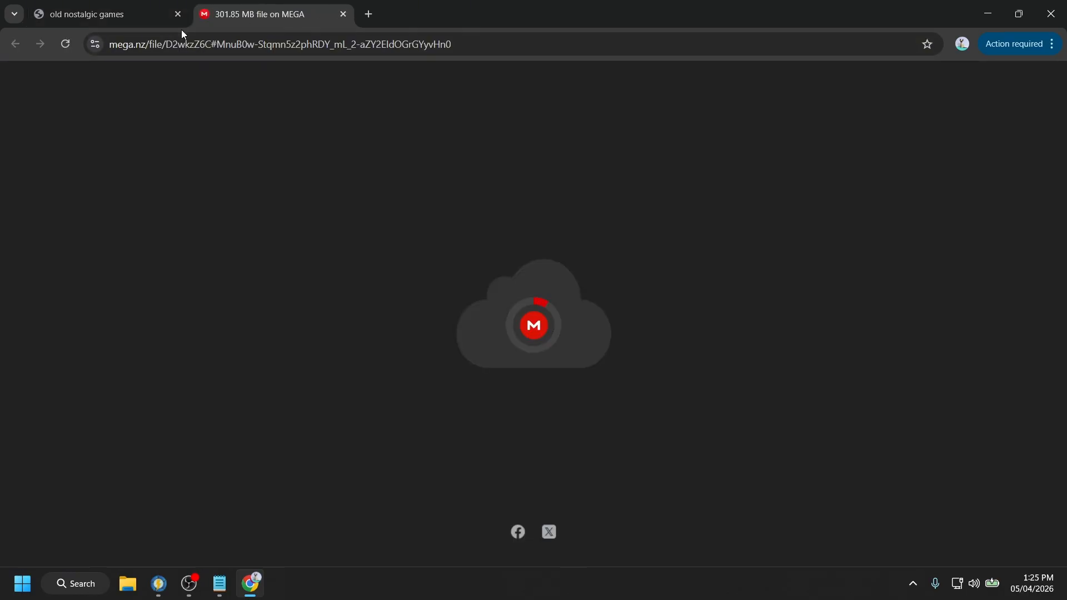
pyautogui.click(133, 7)
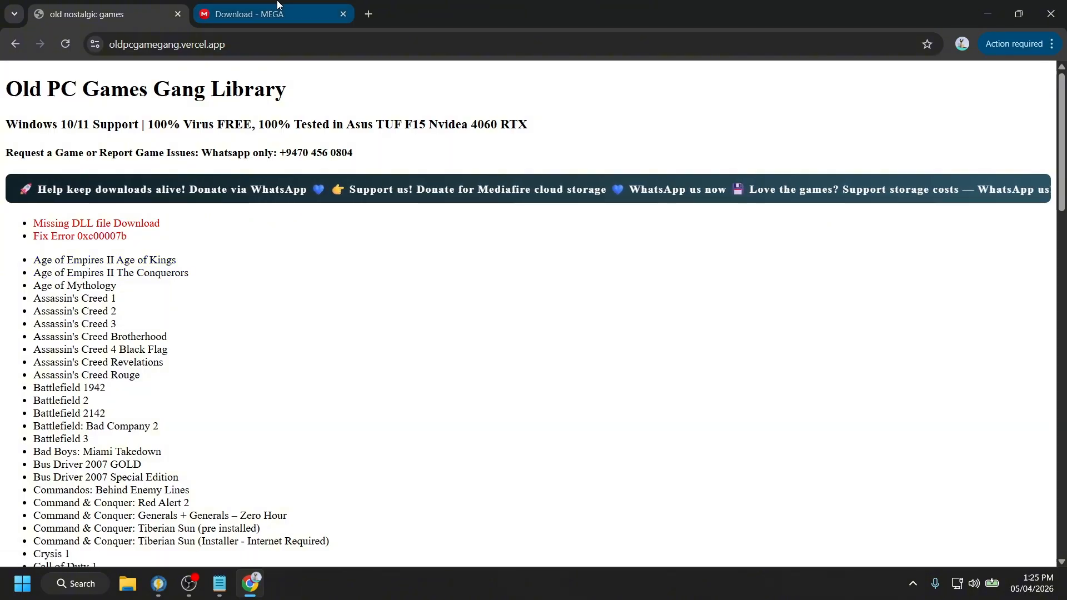
pyautogui.click(278, 5)
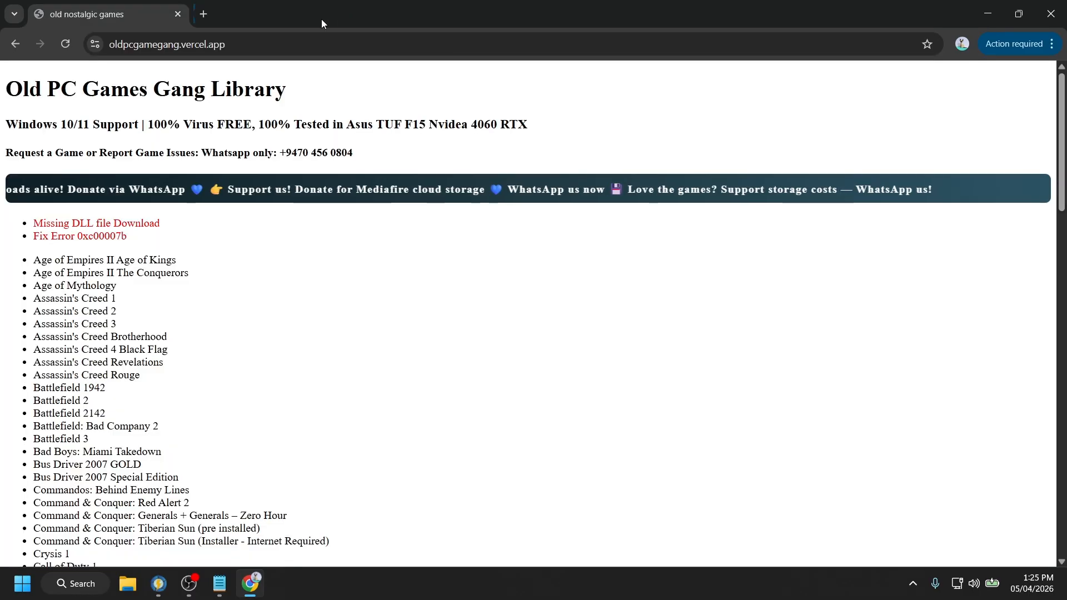
pyautogui.click(342, 14)
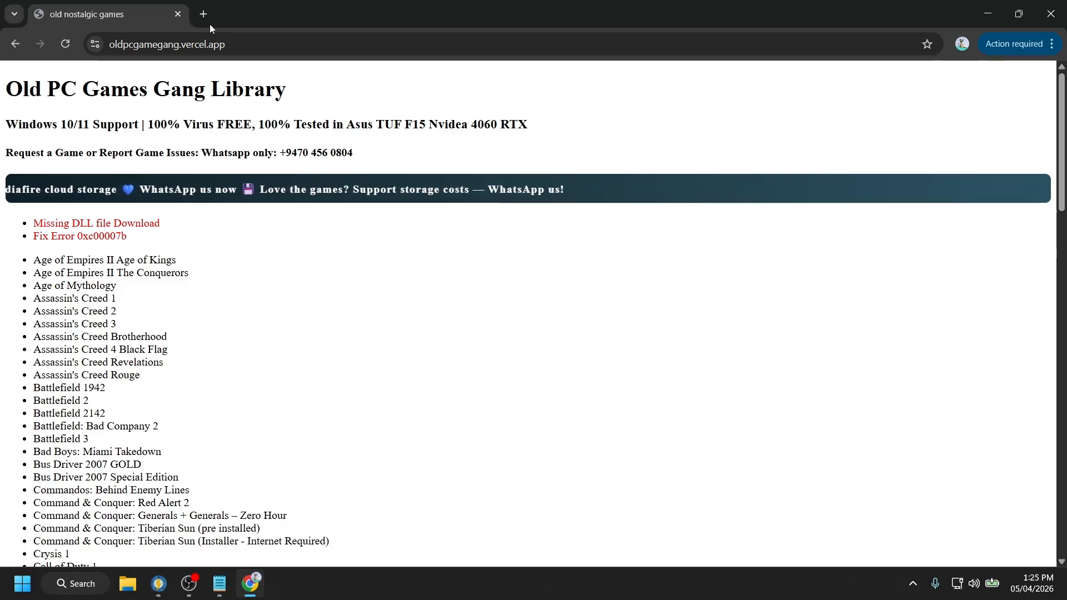
pyautogui.scroll(-5, 243, 303)
pyautogui.scroll(-5, 243, 277)
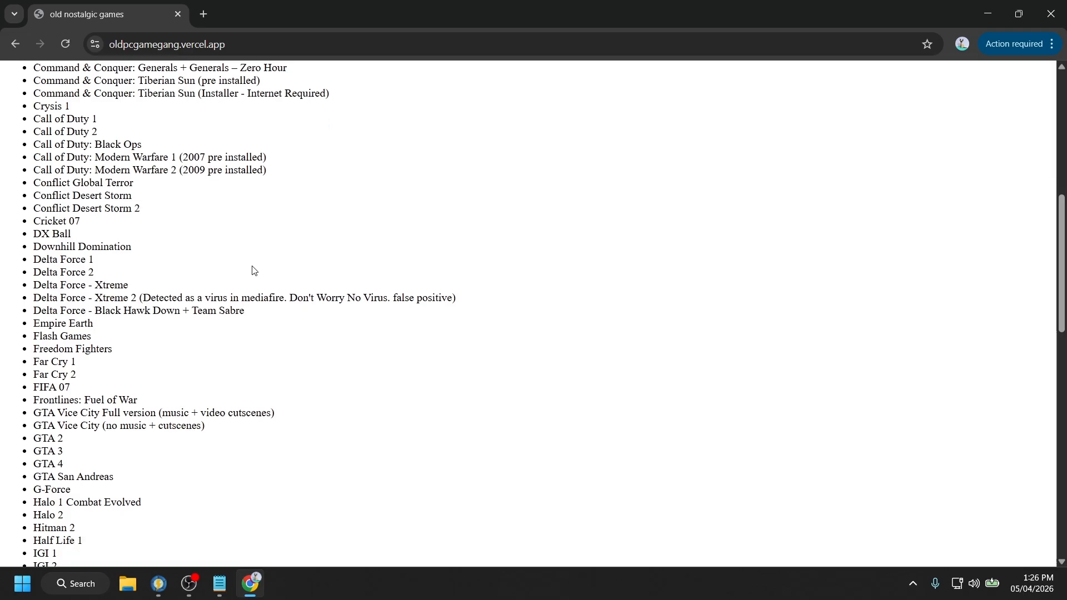
pyautogui.scroll(10, 255, 270)
pyautogui.scroll(1, 255, 270)
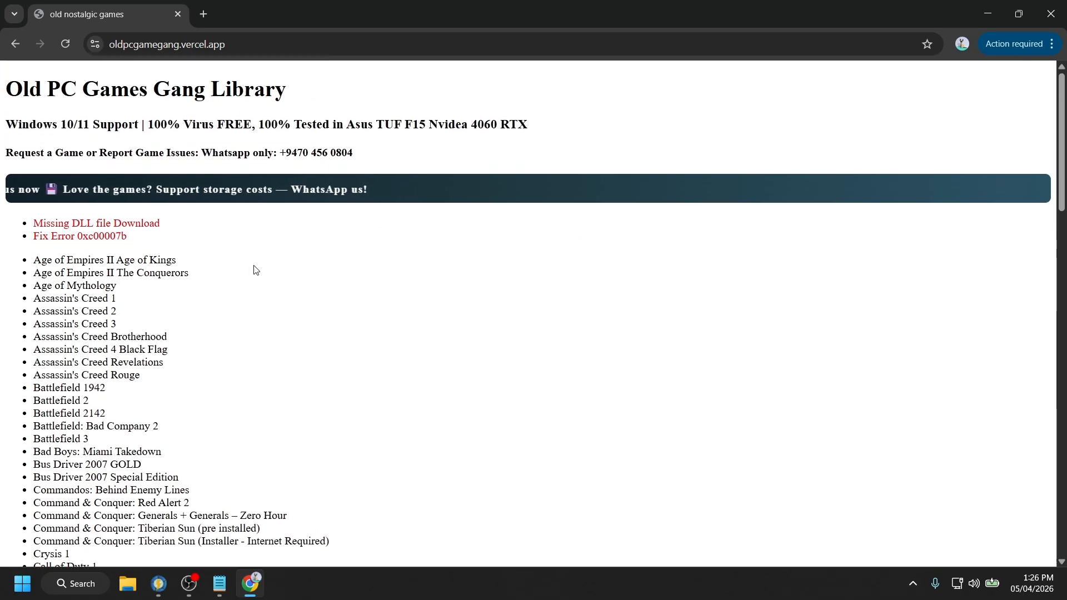
# - Search for GitHub and begin sign-up using the Google account
pyautogui.click(204, 14)
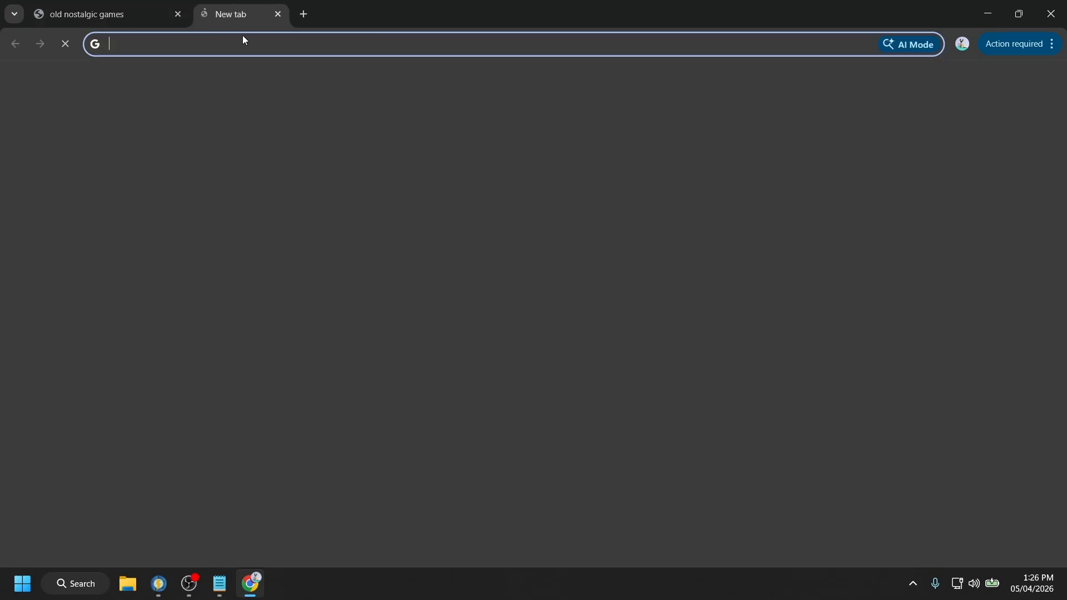
pyautogui.write('github')
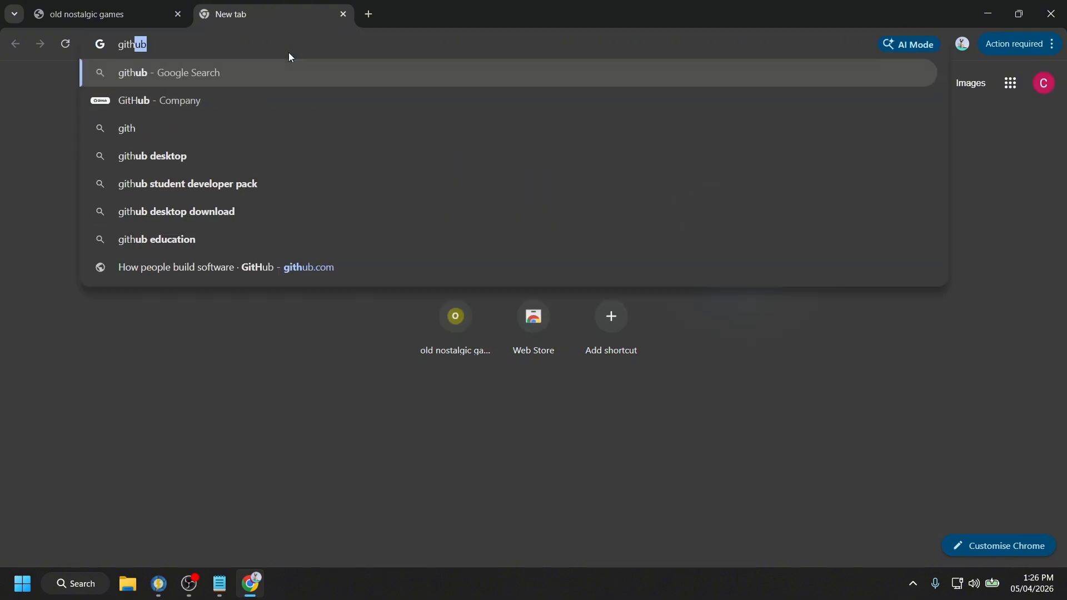
pyautogui.press('Return')
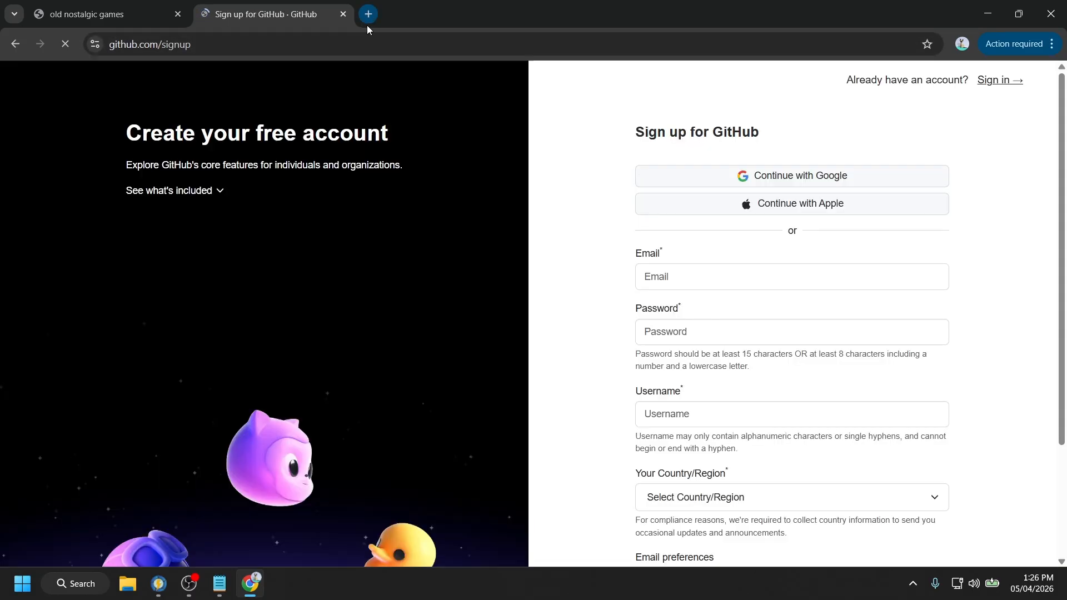
pyautogui.click(776, 183)
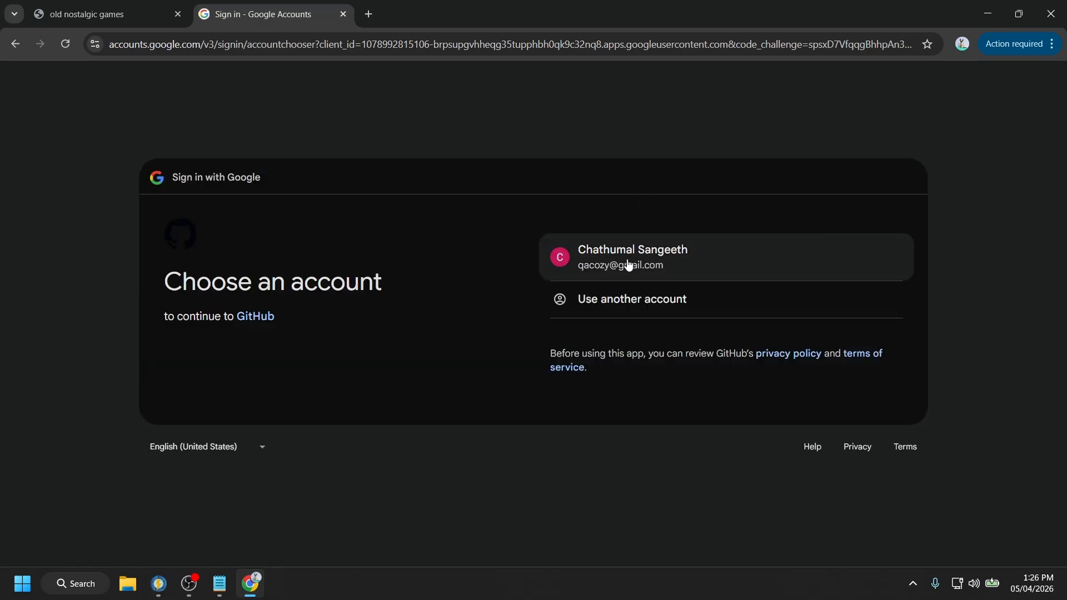
pyautogui.click(626, 262)
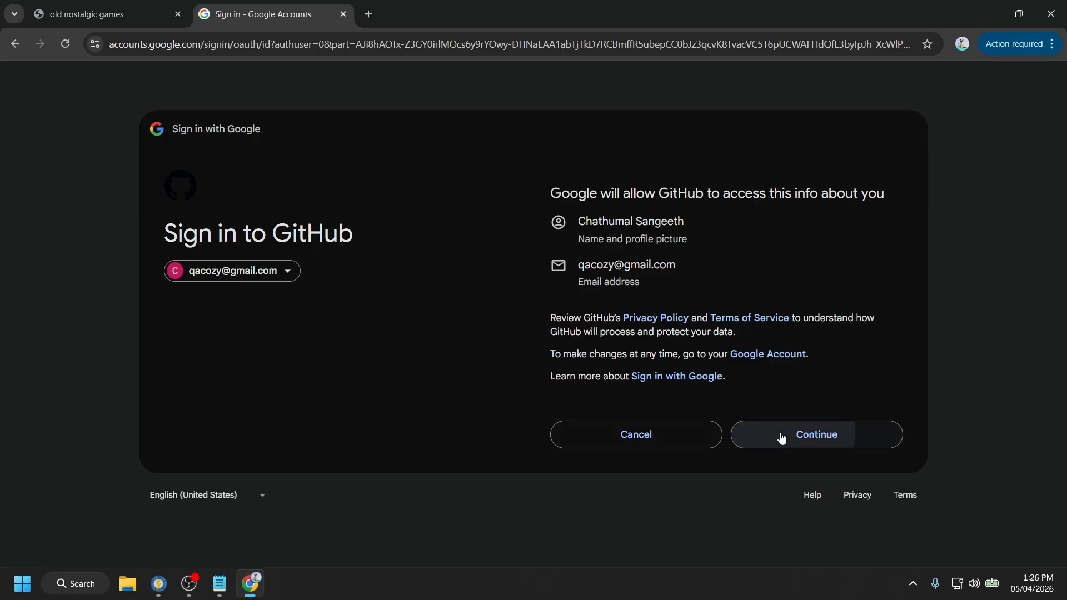
pyautogui.click(782, 436)
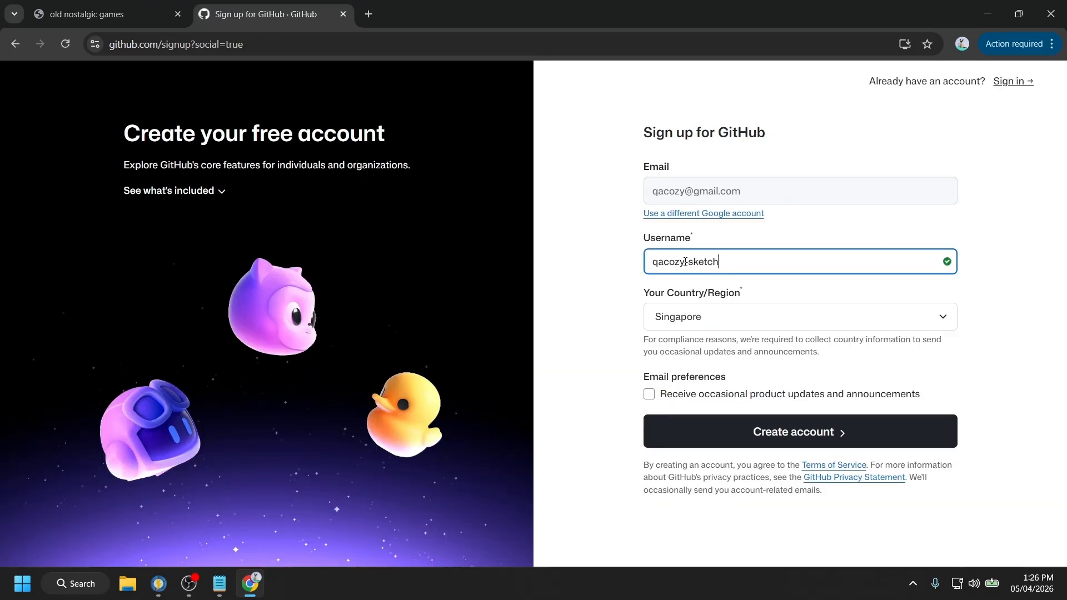
# - Trim the username's extra suffix, set country to Sri Lanka, and create the account
pyautogui.moveTo(685, 262); pyautogui.dragTo(769, 269)
pyautogui.press('BackSpace')
pyautogui.click(726, 330)
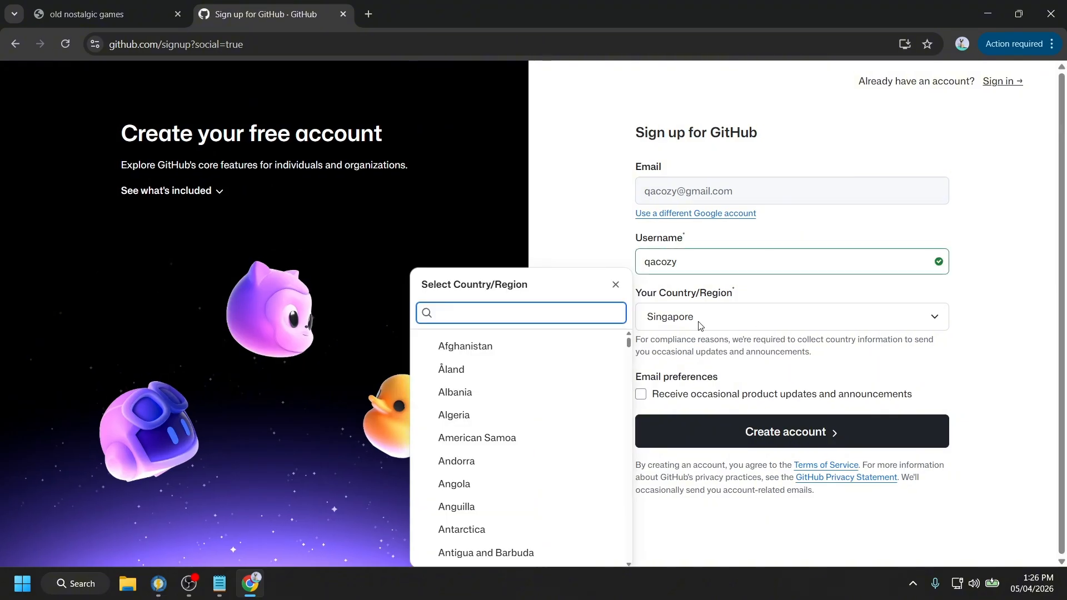
pyautogui.write('sr')
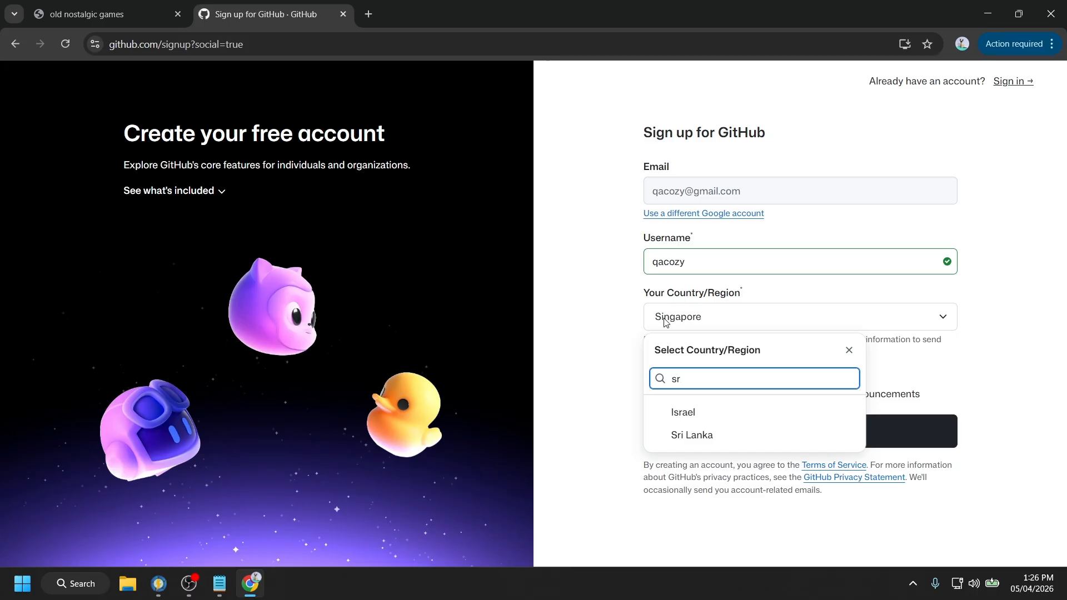
pyautogui.click(713, 442)
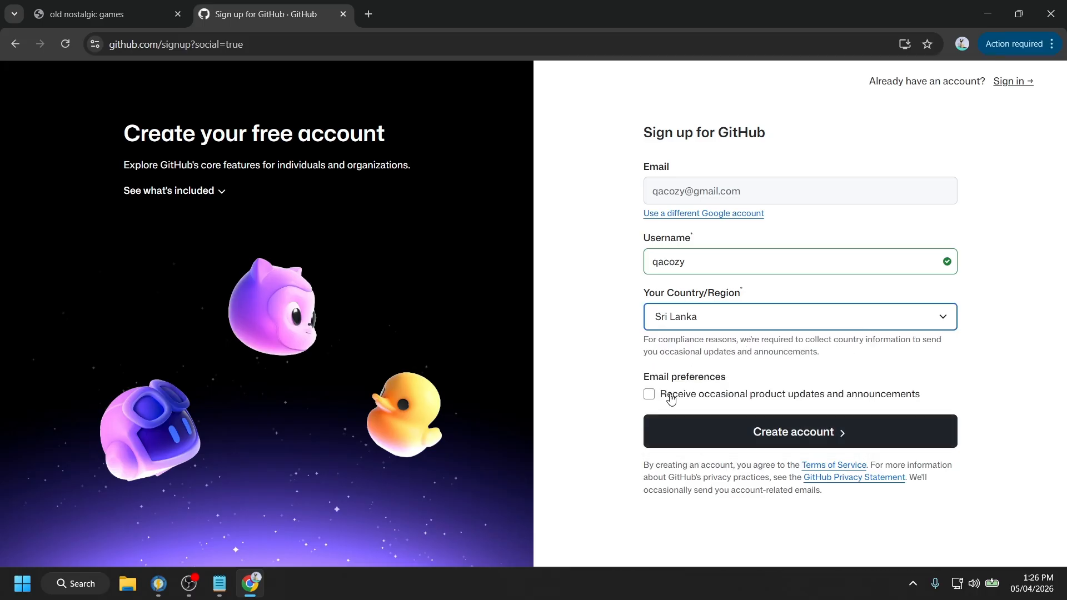
pyautogui.click(756, 436)
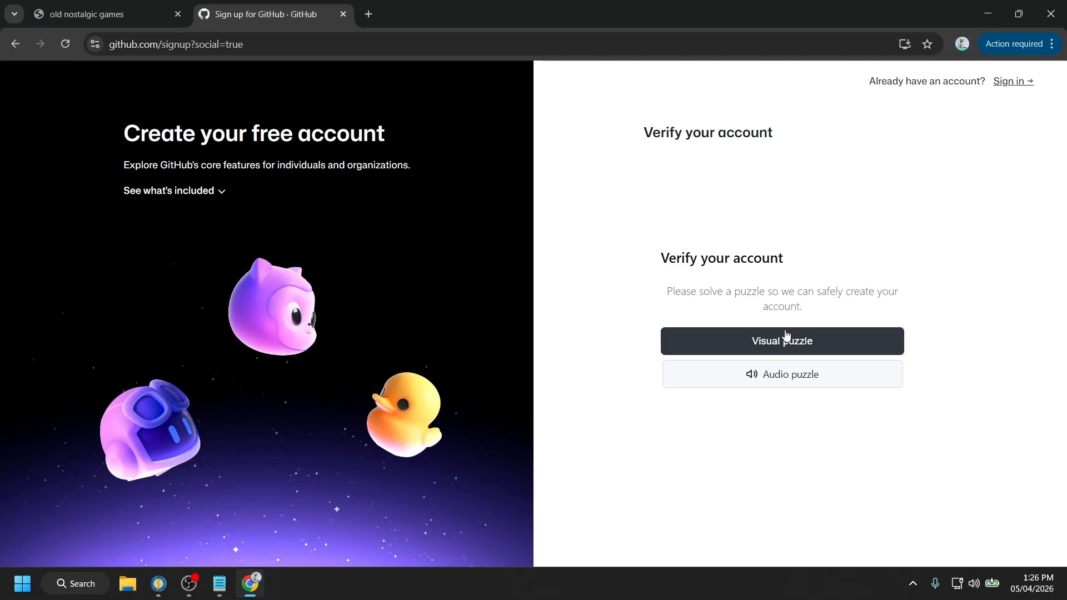
# - Choose the Visual puzzle, cycle the basket images to the matching one, and submit it
pyautogui.click(762, 345)
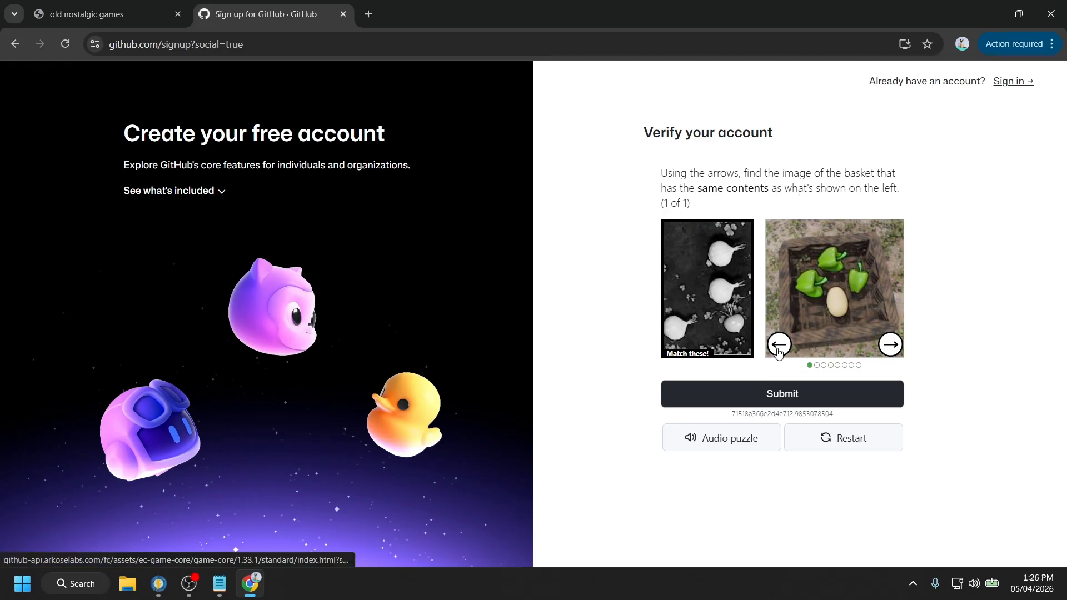
pyautogui.click(889, 346)
pyautogui.click(890, 345)
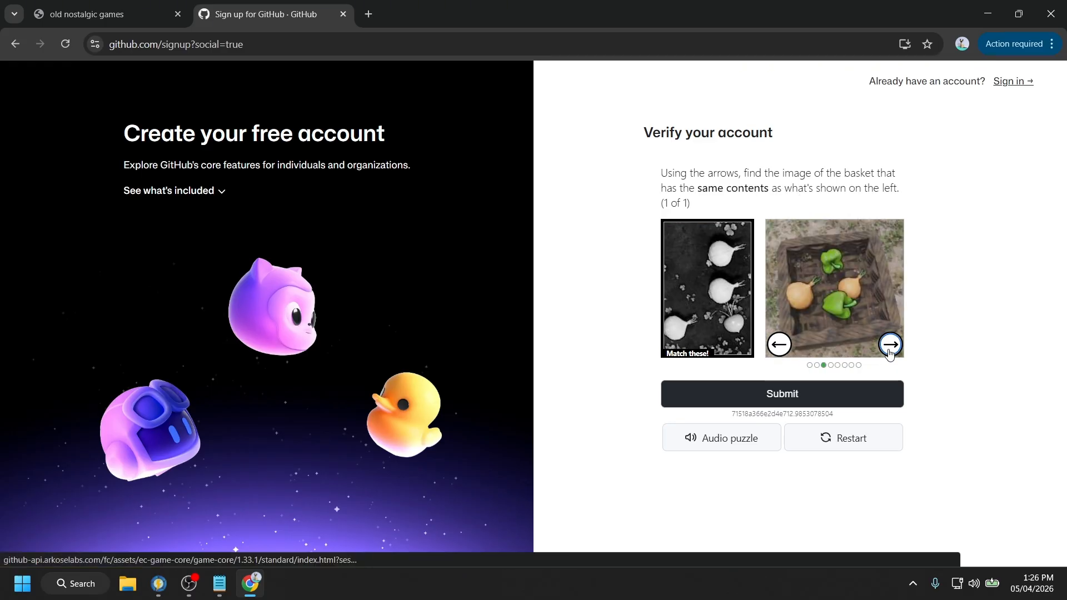
pyautogui.click(890, 346)
pyautogui.click(890, 346)
pyautogui.click(889, 346)
pyautogui.click(889, 345)
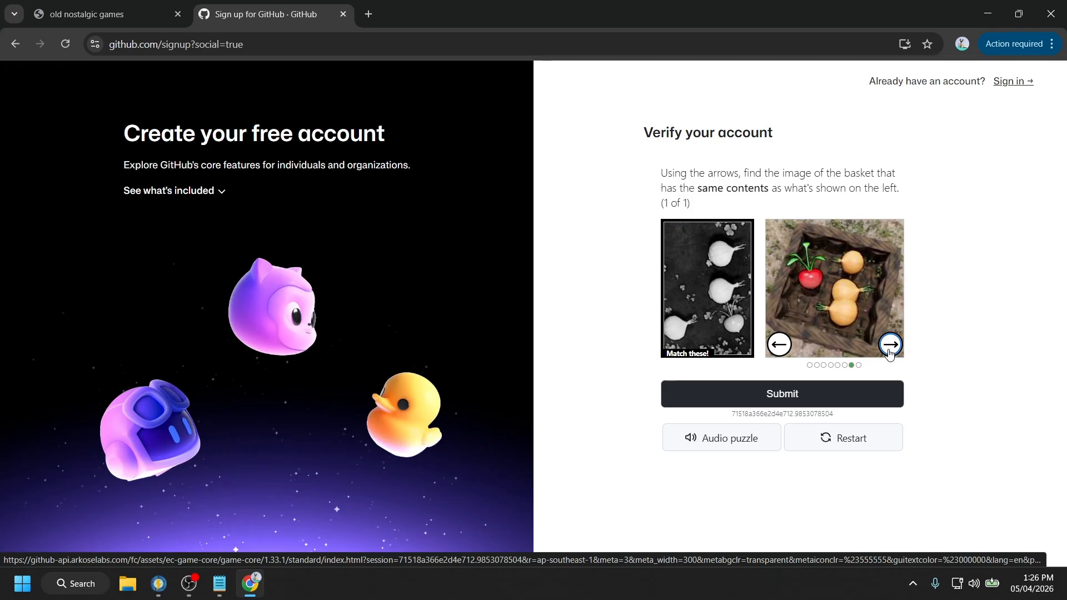
pyautogui.click(890, 345)
pyautogui.click(889, 346)
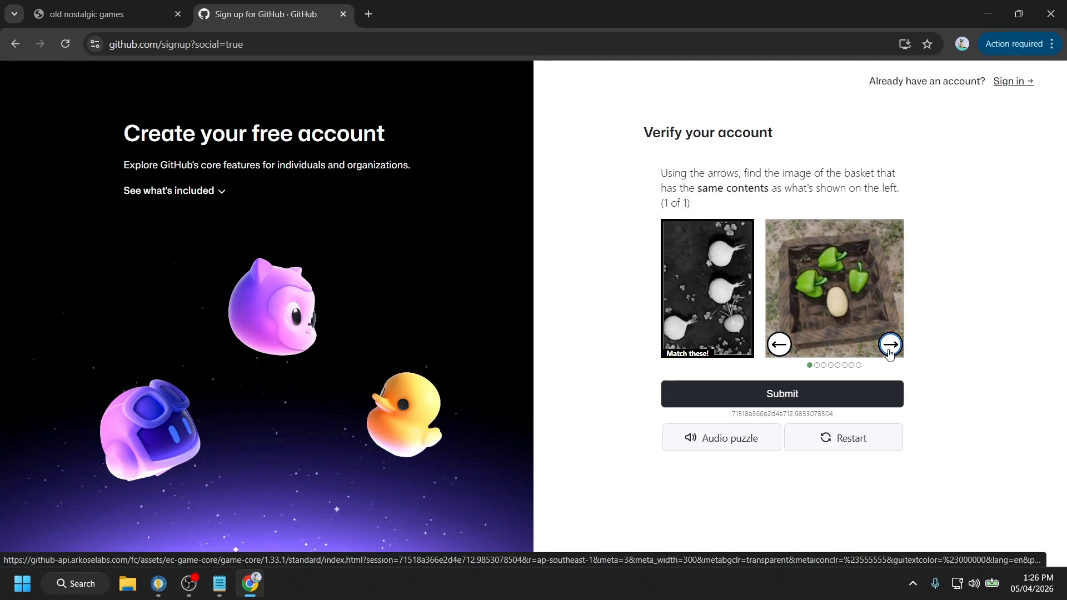
pyautogui.click(890, 346)
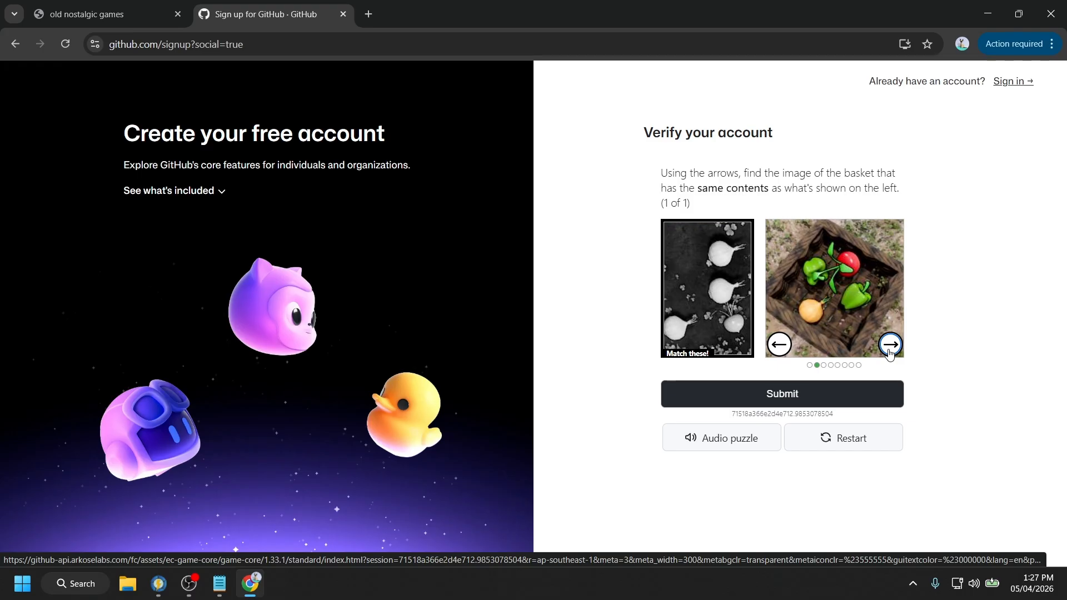
pyautogui.click(889, 345)
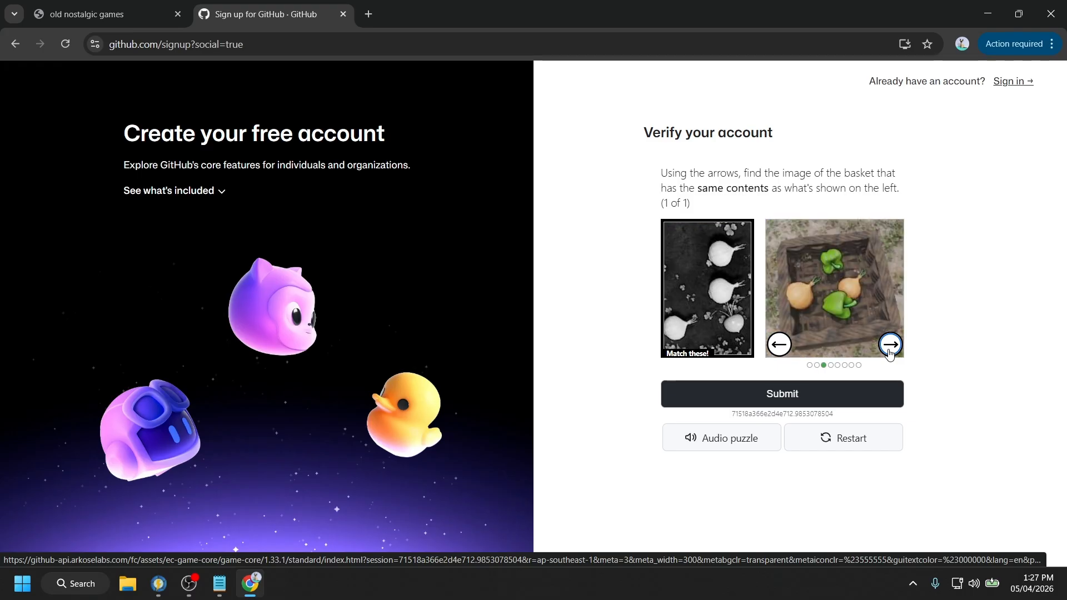
pyautogui.click(890, 345)
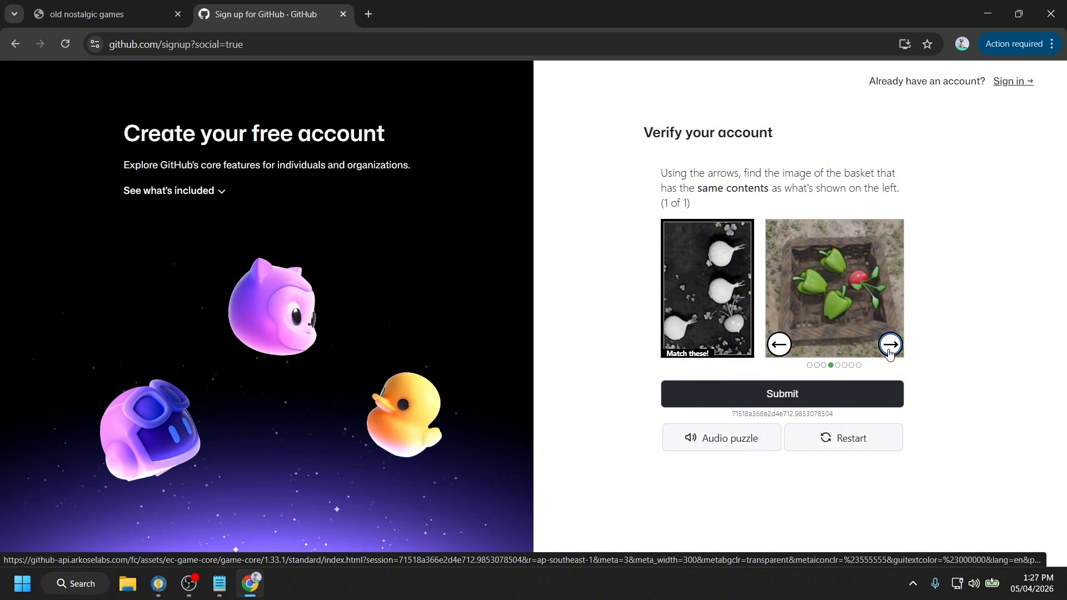
pyautogui.click(890, 346)
pyautogui.click(889, 346)
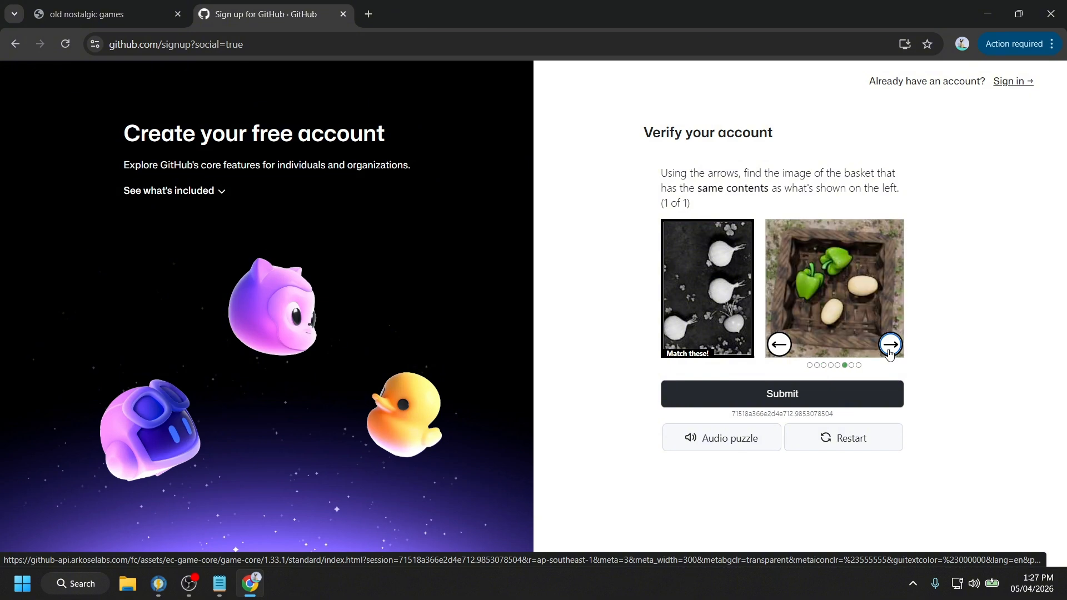
pyautogui.click(889, 346)
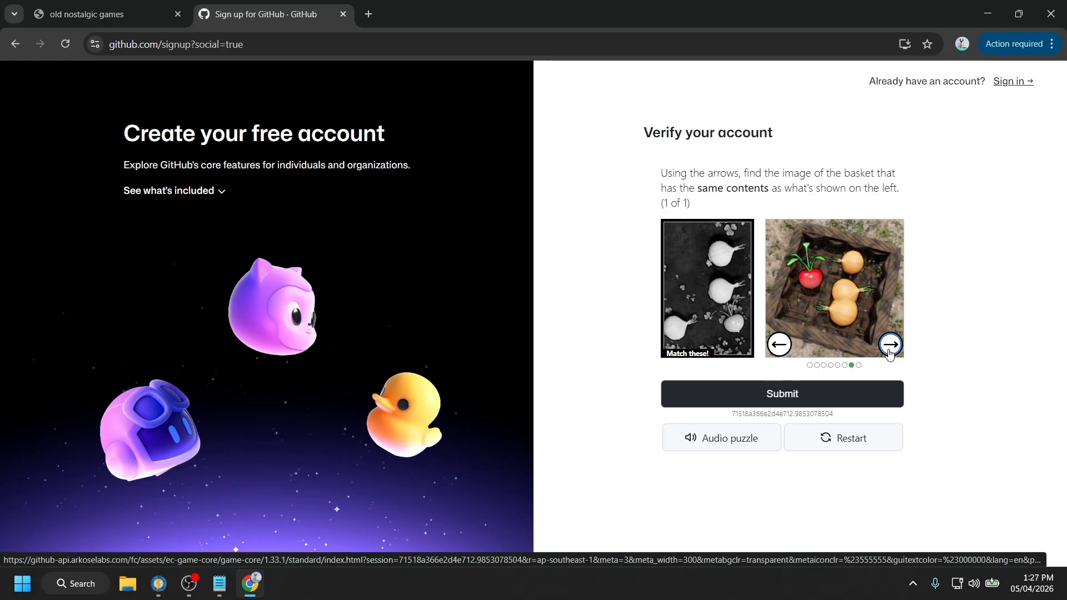
pyautogui.click(781, 393)
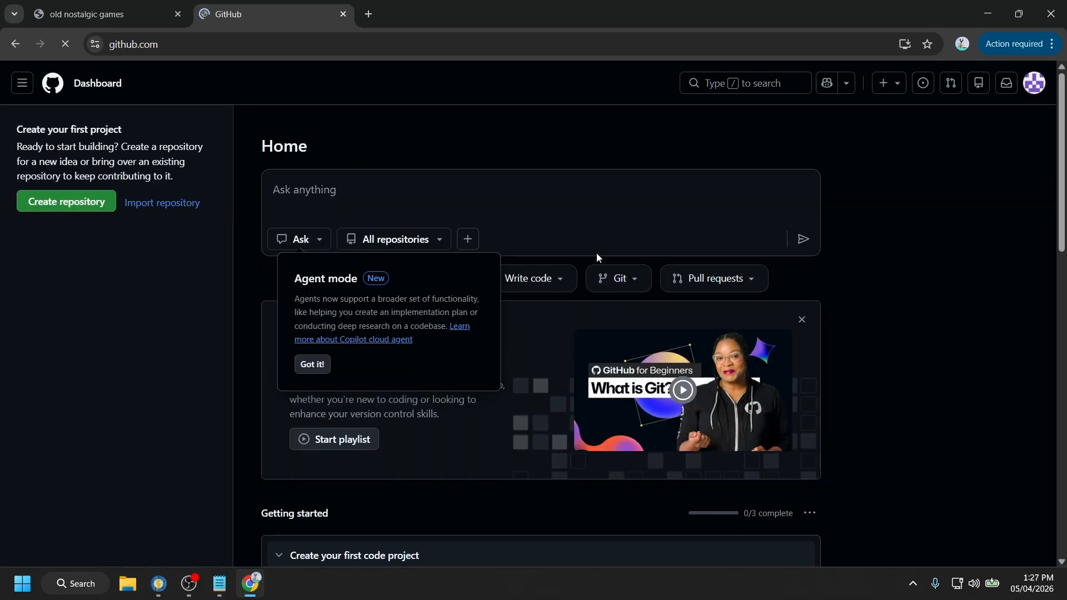
# - From the avatar menu's Repositories page, start a New repository
pyautogui.click(1035, 83)
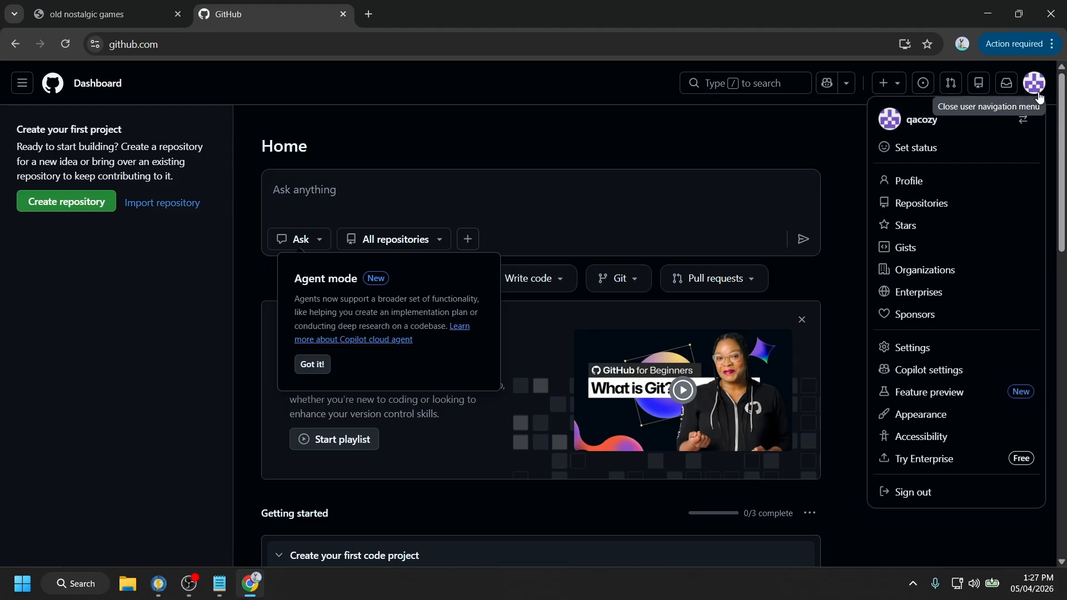
pyautogui.click(904, 203)
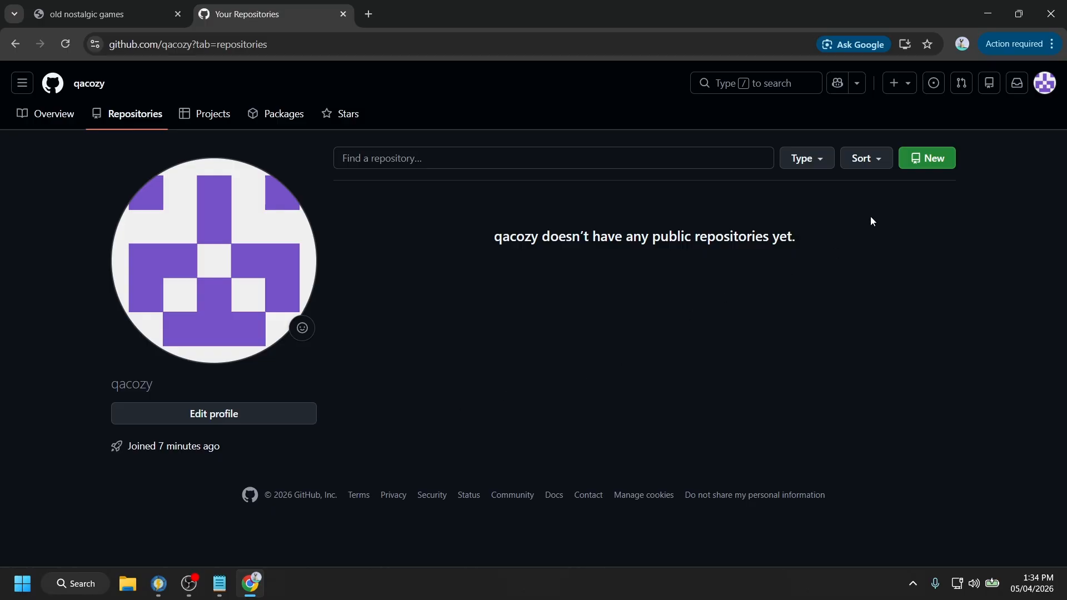
pyautogui.click(916, 161)
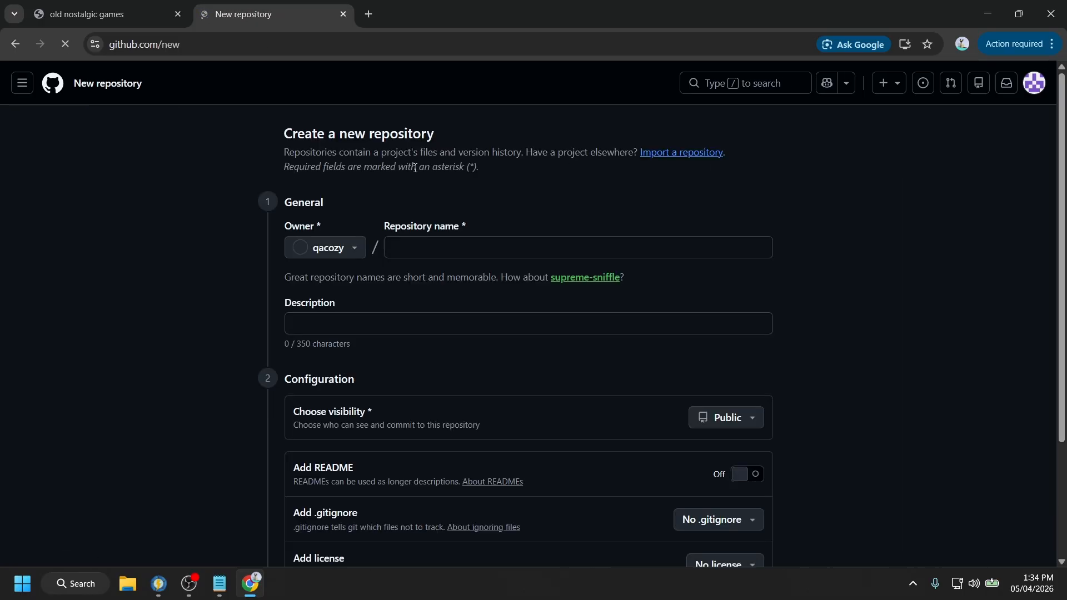
# - Enter 'video' as the repository name
pyautogui.click(434, 246)
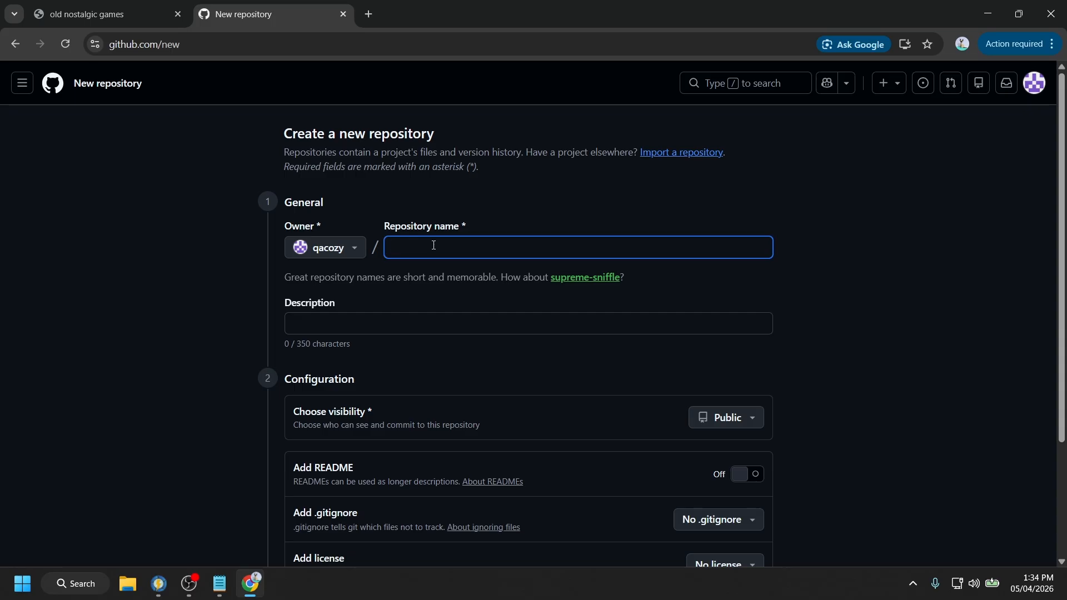
pyautogui.write('m')
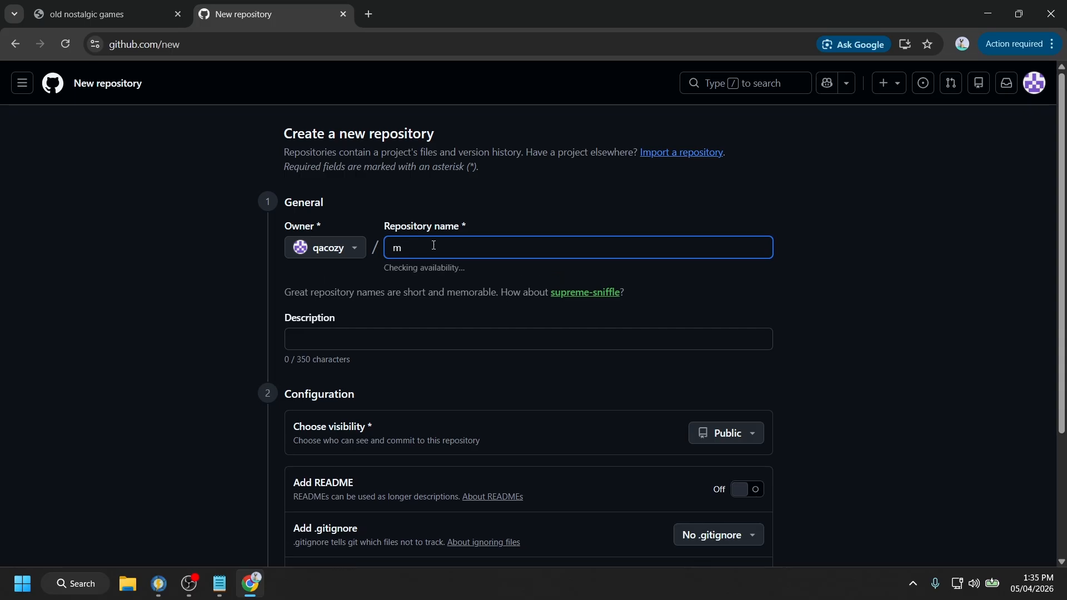
pyautogui.press('BackSpace')
pyautogui.press('BackSpace')
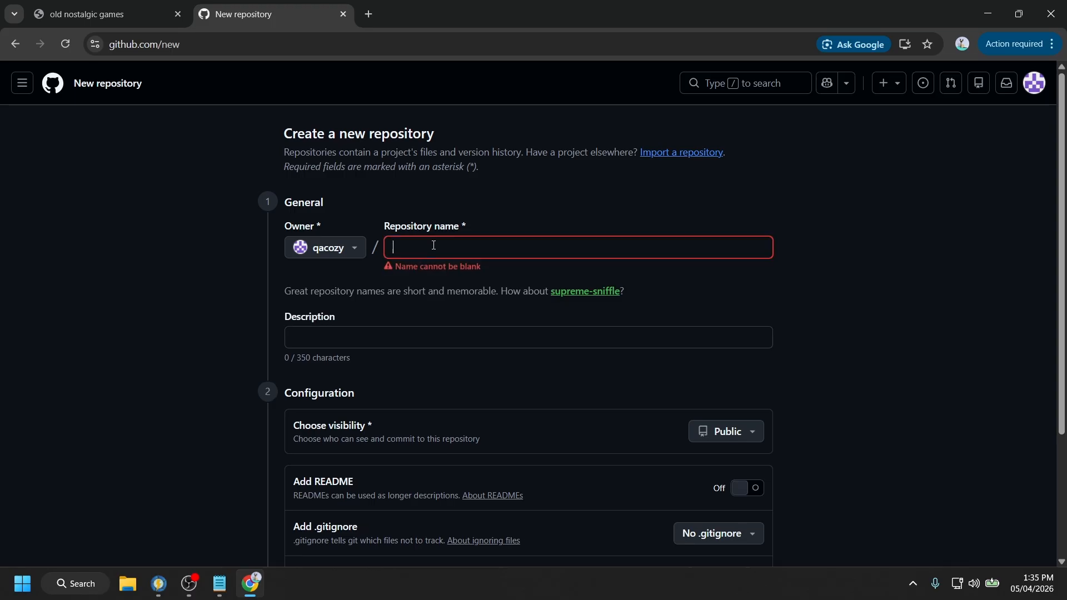
pyautogui.write('video')
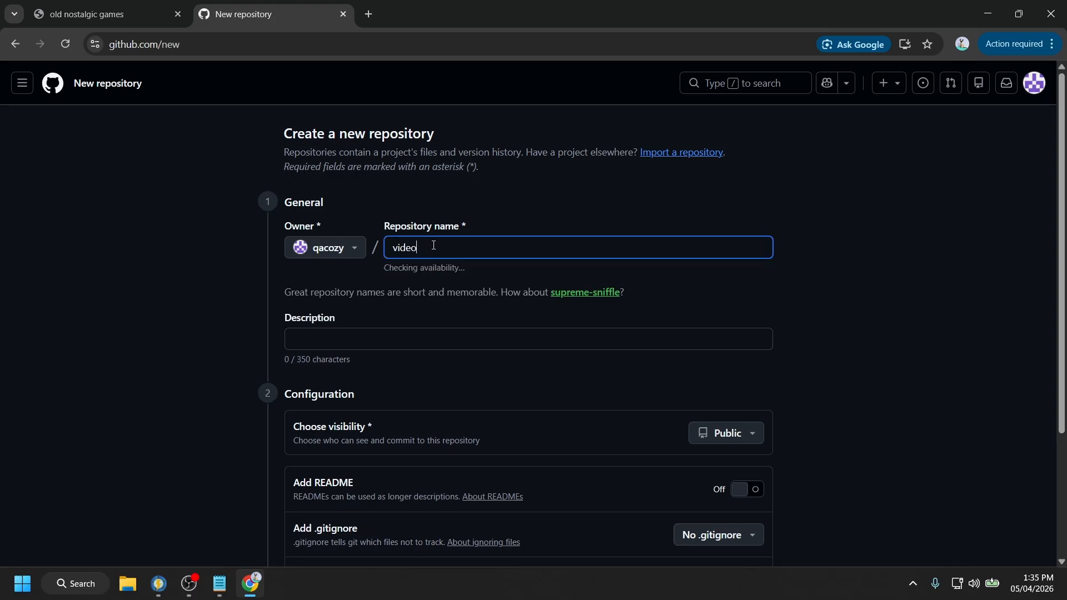
# - Set the repository visibility to Private and turn on Add README
pyautogui.scroll(-3, 536, 311)
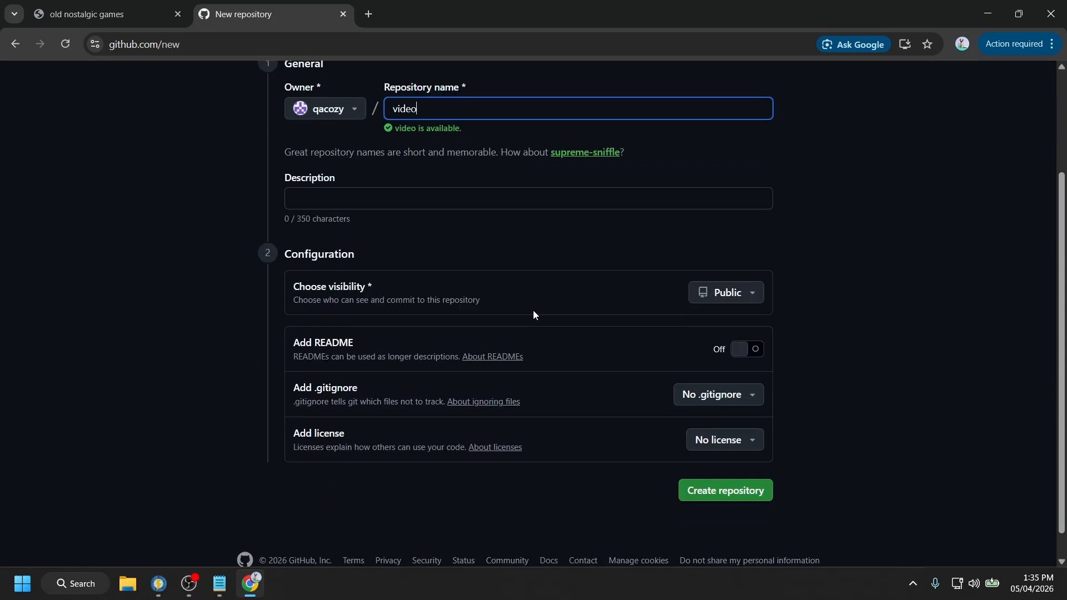
pyautogui.click(751, 297)
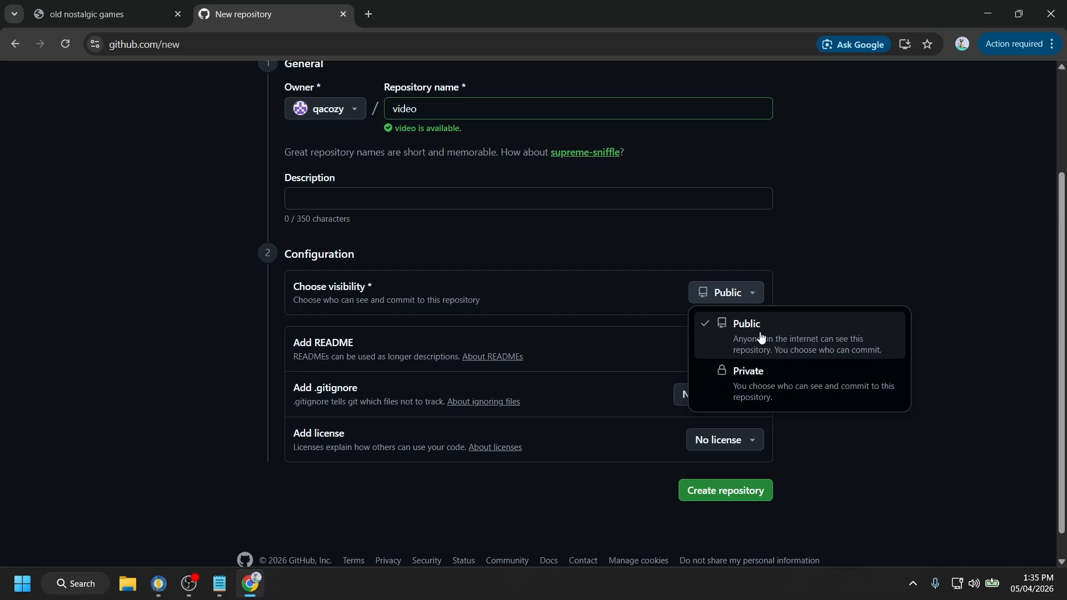
pyautogui.click(758, 388)
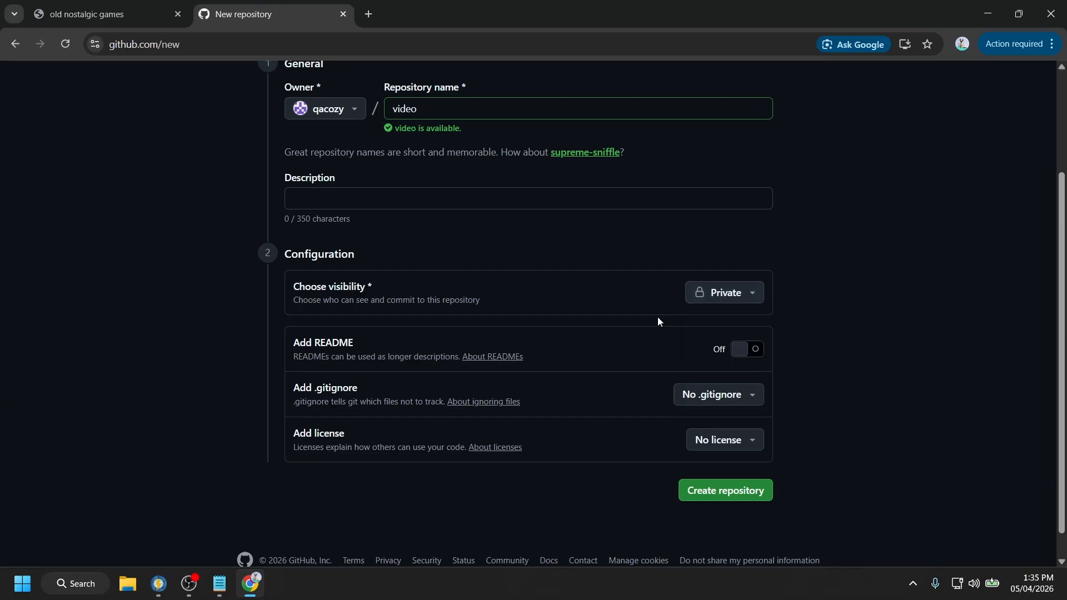
pyautogui.click(730, 300)
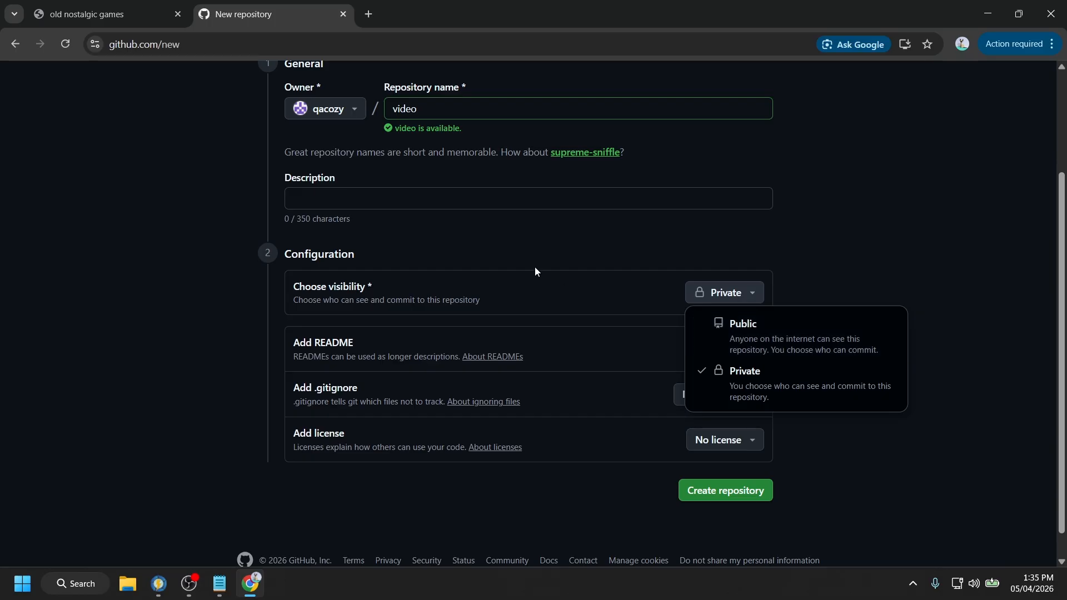
pyautogui.scroll(3, 424, 214)
pyautogui.scroll(-3, 717, 335)
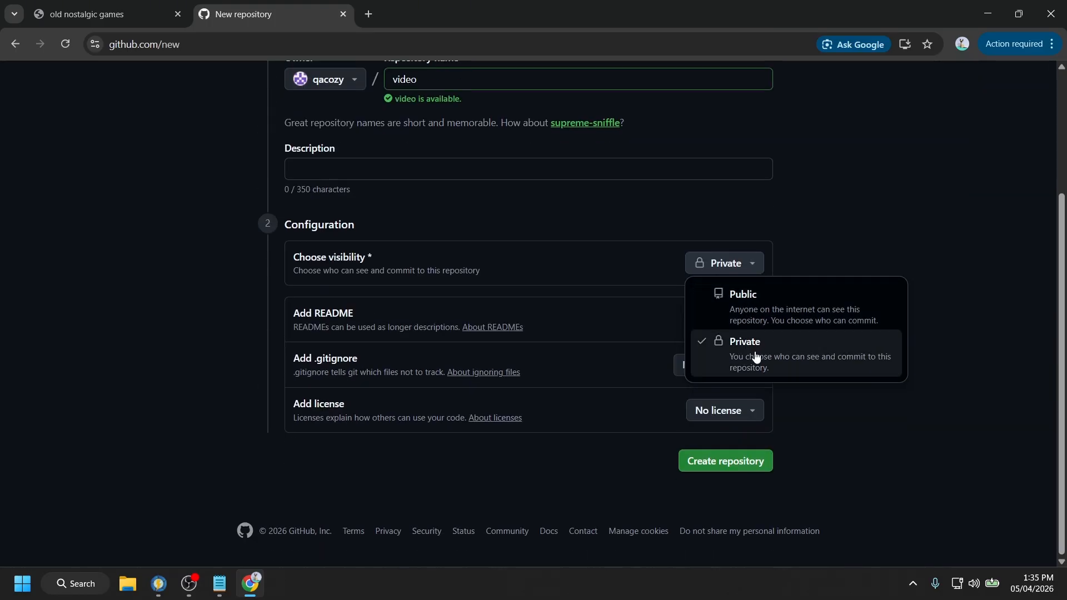
pyautogui.click(799, 360)
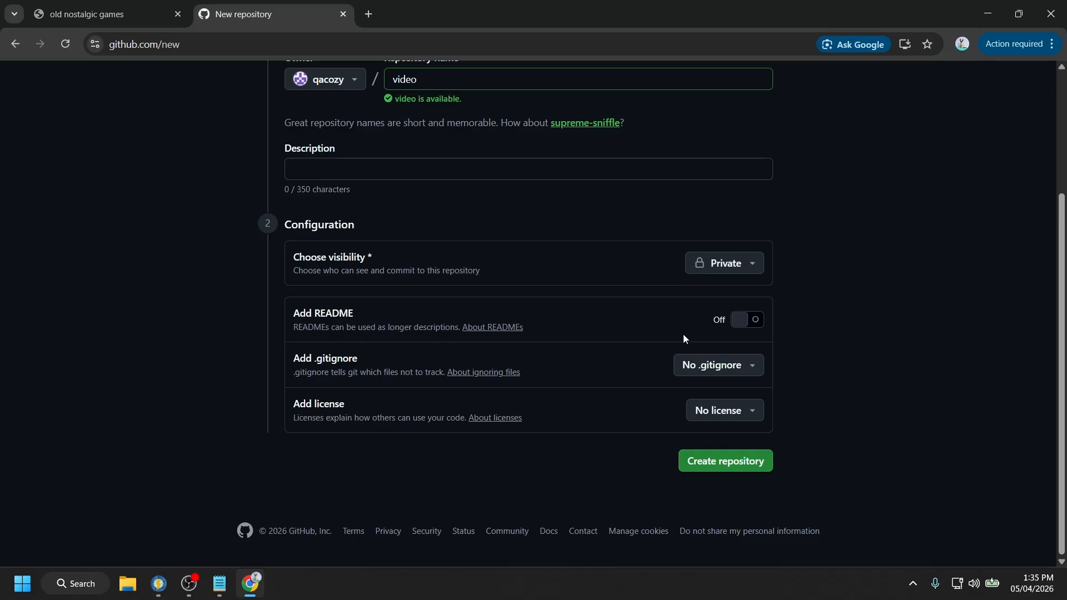
pyautogui.click(751, 324)
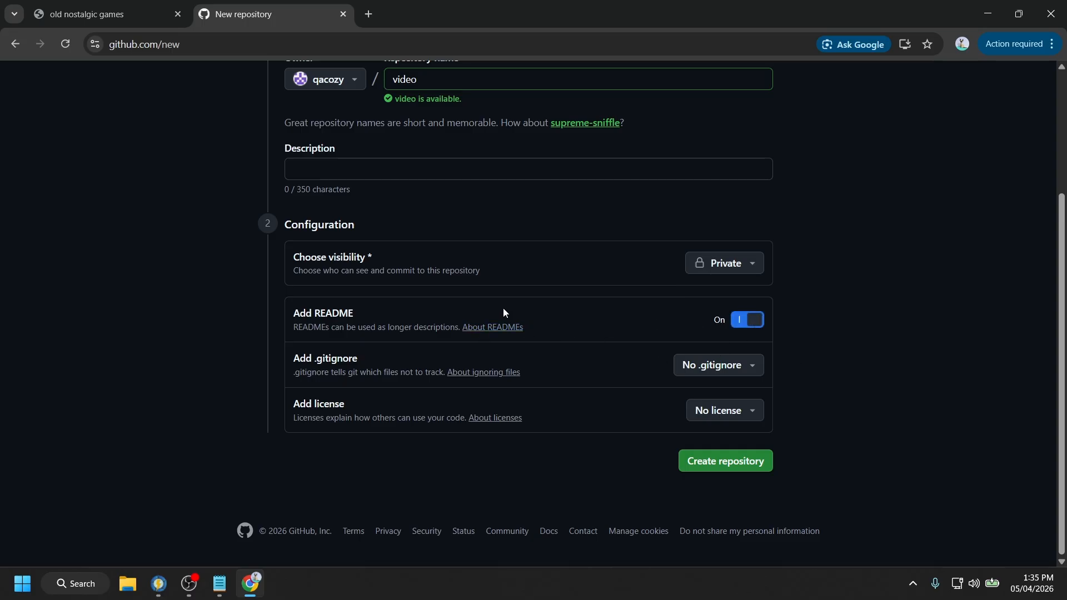
# - Create the video repository and check its page showing README.md
pyautogui.click(719, 462)
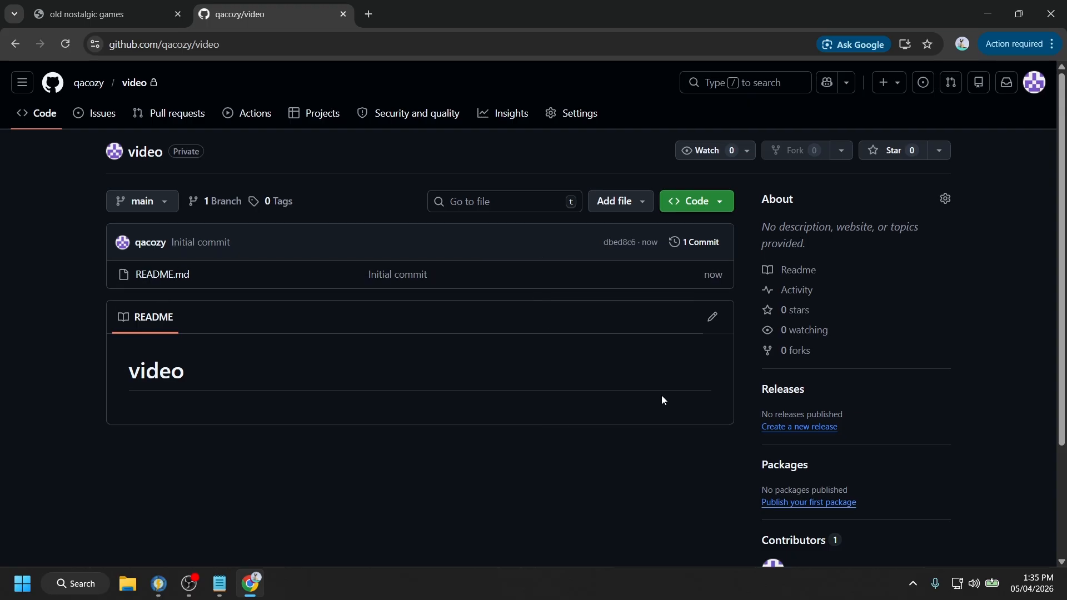
pyautogui.scroll(-3, 662, 395)
pyautogui.scroll(3, 663, 395)
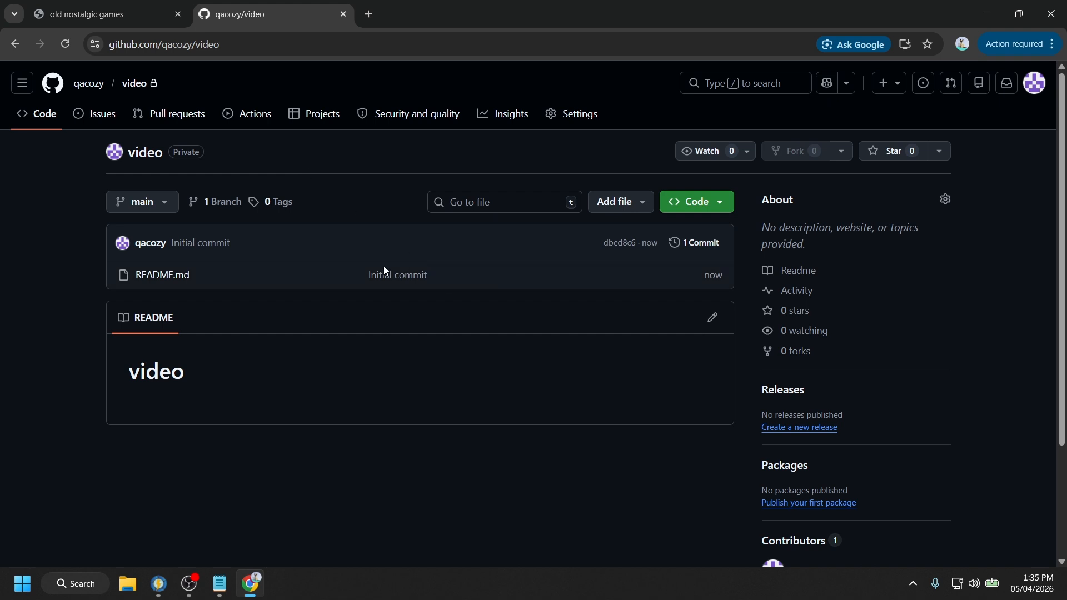
# - Add a new file named index.html via Add file, then switch to the Notepad HTML code
pyautogui.click(629, 208)
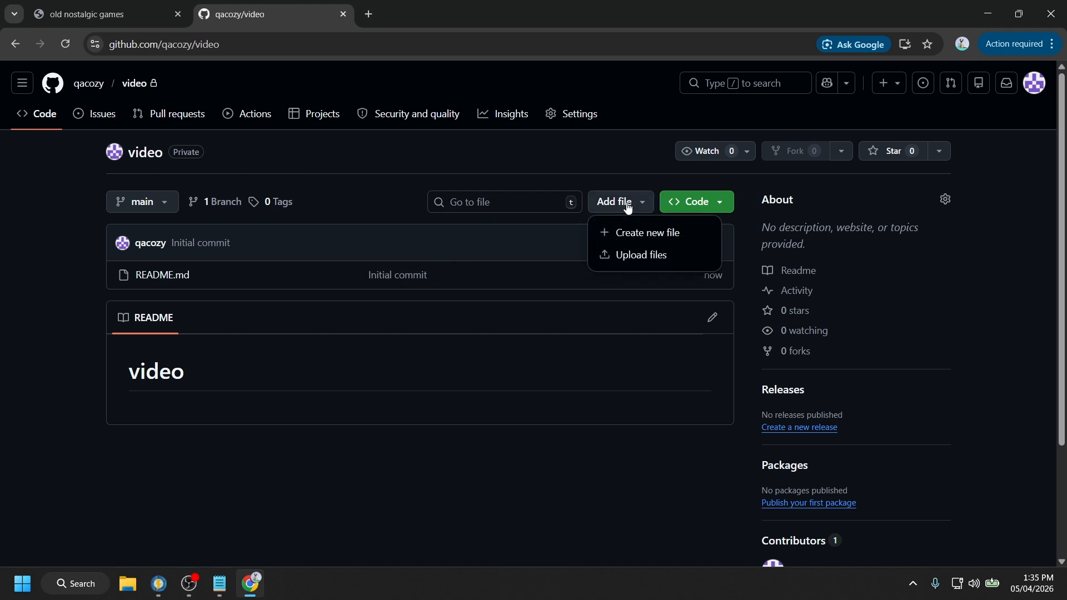
pyautogui.click(654, 238)
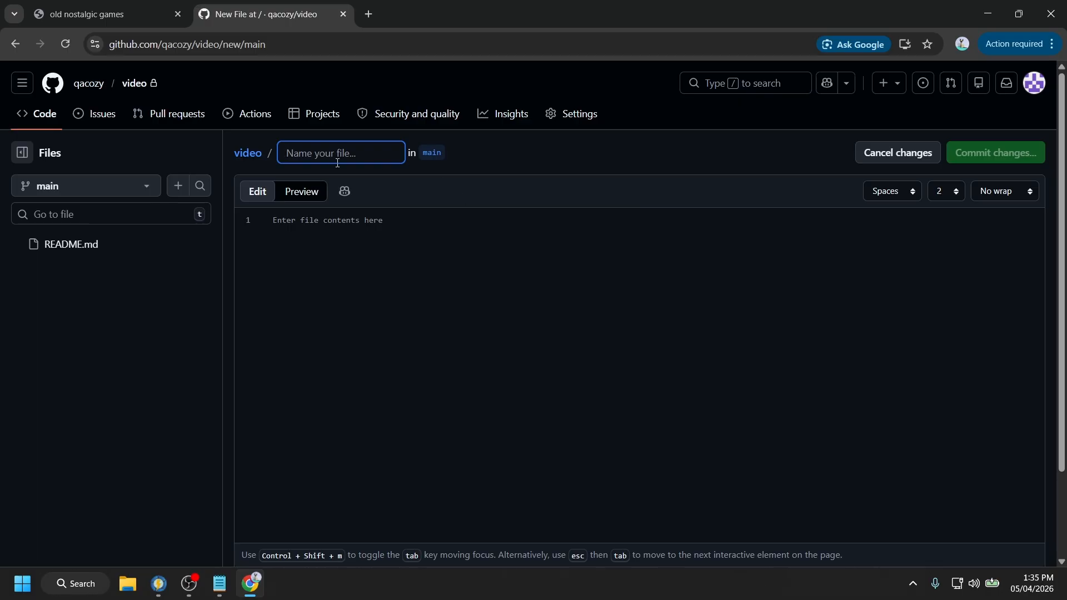
pyautogui.write('index.')
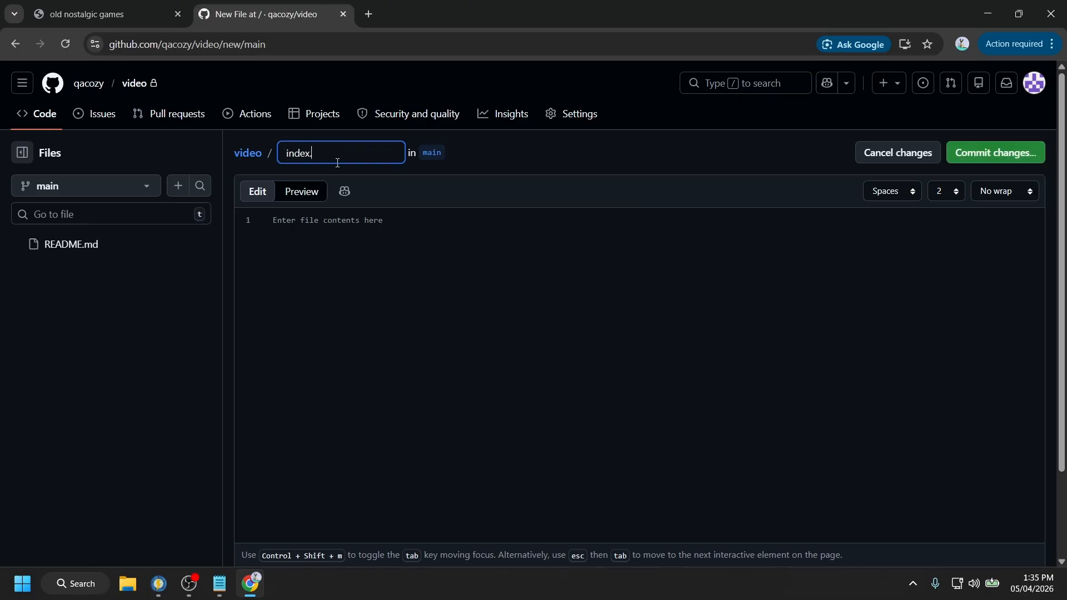
pyautogui.write('html')
pyautogui.hotkey('alt', 'Tab')
# - Copy all the HTML code from Notepad and paste it into the index.html editor
pyautogui.click(574, 111)
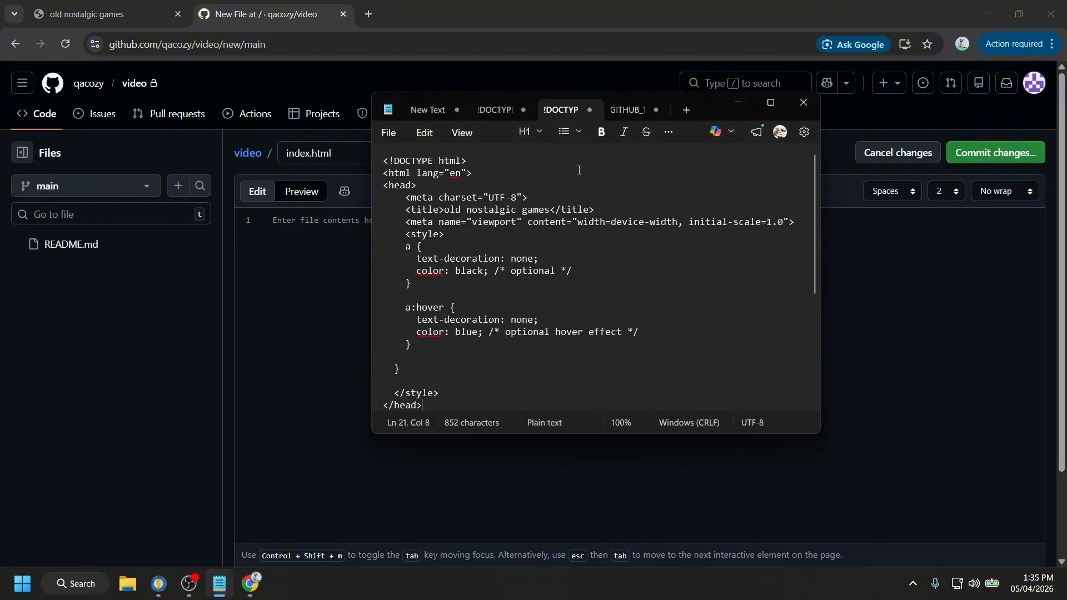
pyautogui.hotkey('ctrl', 'a')
pyautogui.hotkey('ctrl', 'c')
pyautogui.hotkey('alt', 'Tab')
pyautogui.click(286, 348)
pyautogui.hotkey('ctrl', 'v')
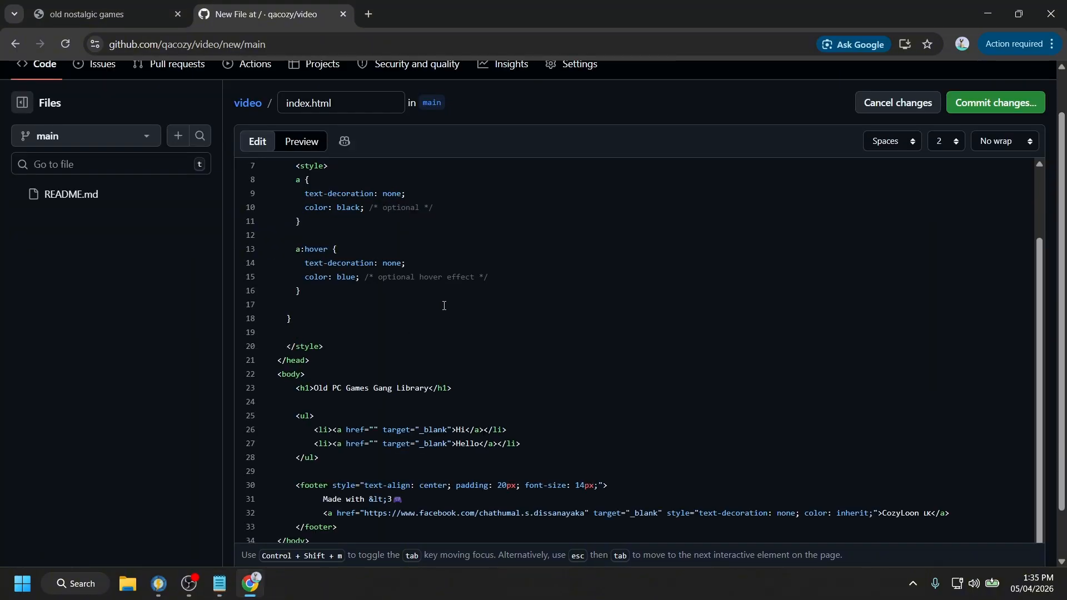
pyautogui.scroll(2, 444, 305)
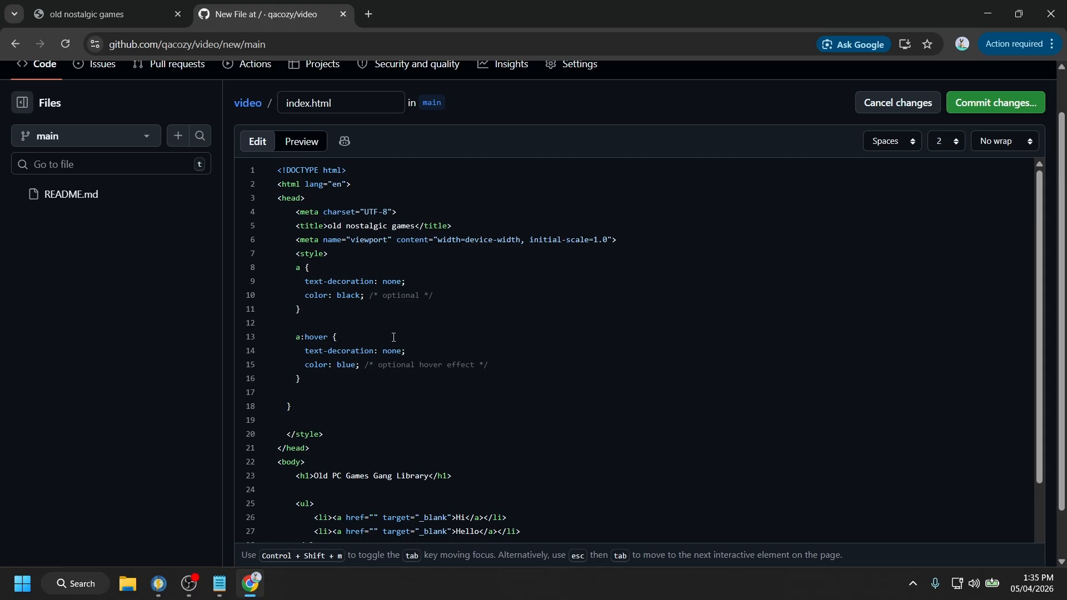
pyautogui.moveTo(272, 174); pyautogui.dragTo(311, 542)
pyautogui.click(376, 407)
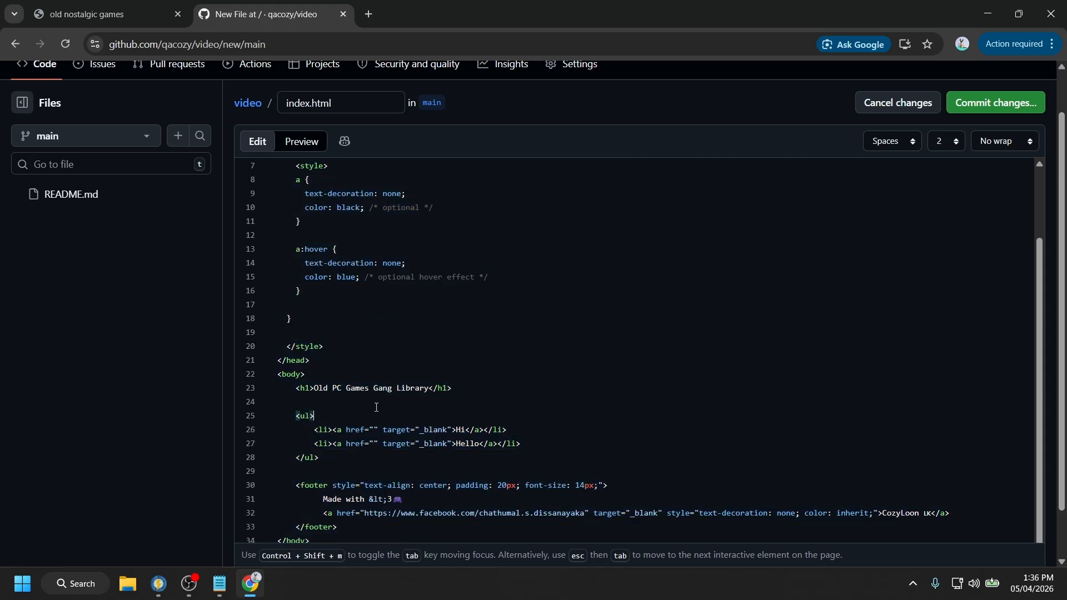
# - Replace the line-23 heading text with 'Video' and place the caret in line 26's empty href
pyautogui.moveTo(315, 392)
pyautogui.mouseDown()
pyautogui.moveTo(393, 399)
pyautogui.moveTo(419, 390)
pyautogui.moveTo(314, 388)
pyautogui.mouseUp()
pyautogui.click(421, 405)
pyautogui.write('Video')
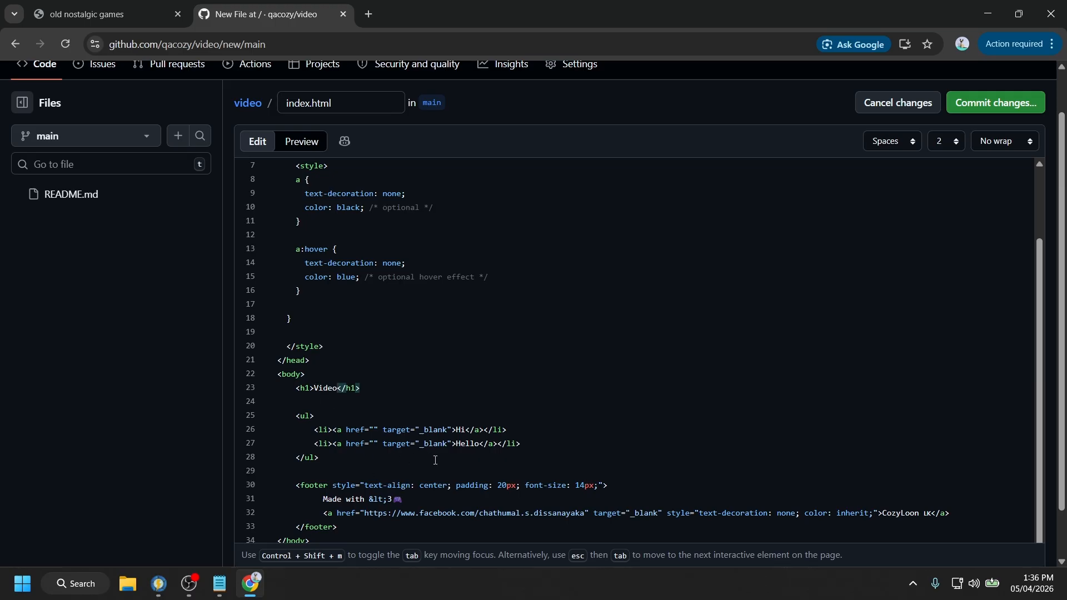
pyautogui.click(462, 431)
pyautogui.doubleClick(461, 430)
pyautogui.doubleClick(467, 444)
pyautogui.click(459, 430)
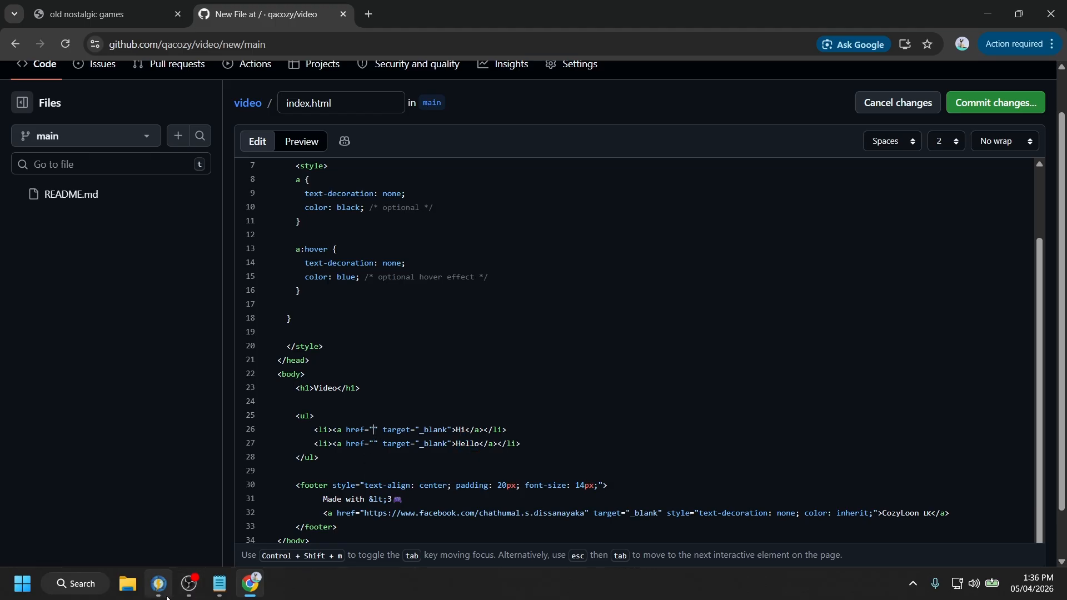
# - Google 'images', follow the iStock result to the eye make-up close-up photo, and select its address
pyautogui.click(377, 22)
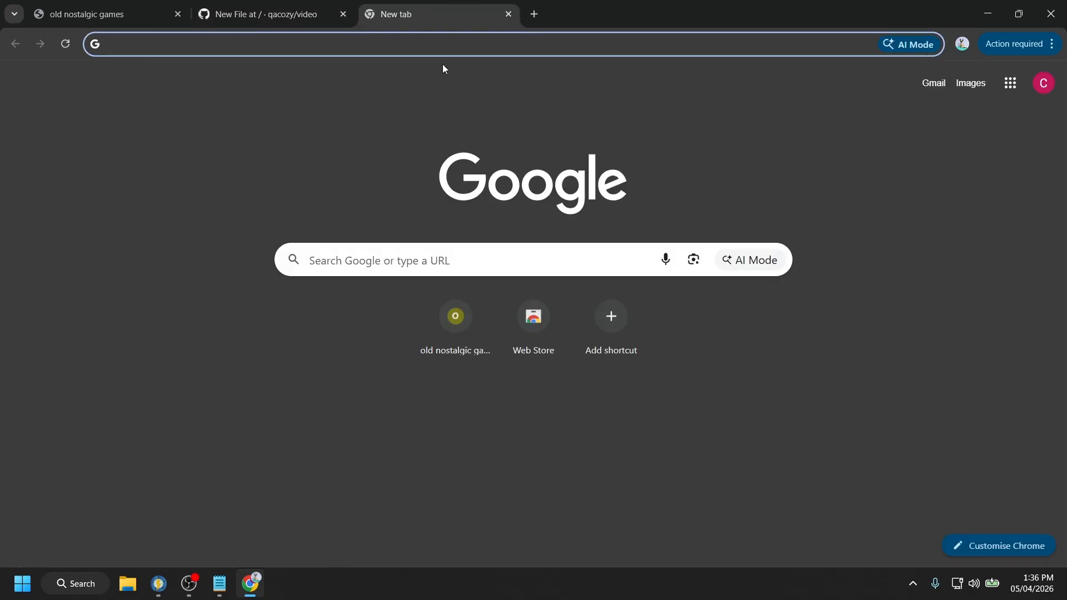
pyautogui.write('you')
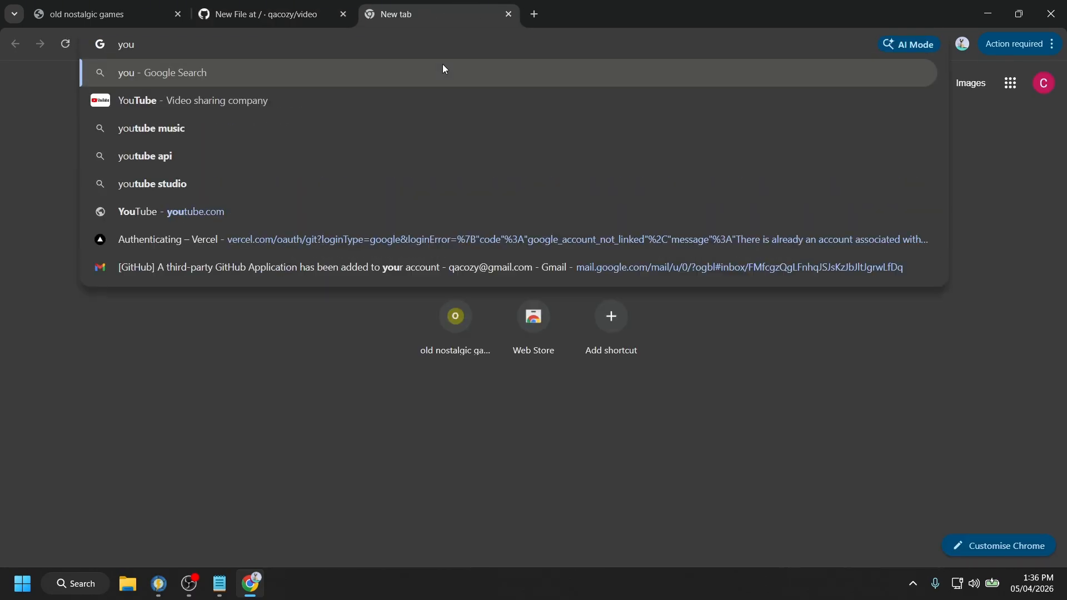
pyautogui.press('BackSpace')
pyautogui.press('BackSpace')
pyautogui.press('BackSpace')
pyautogui.write('images')
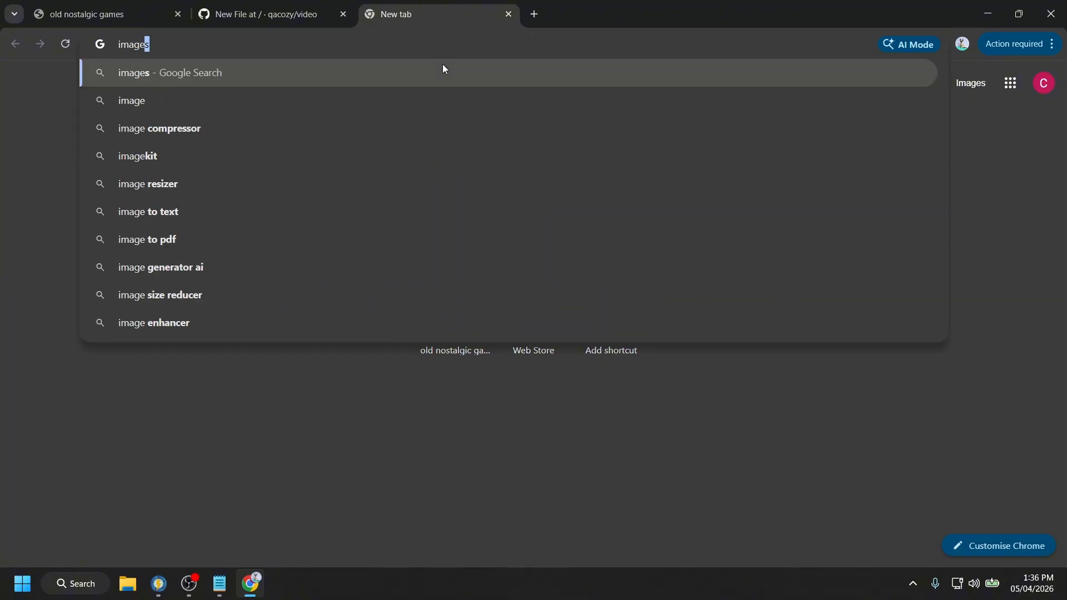
pyautogui.press('Return')
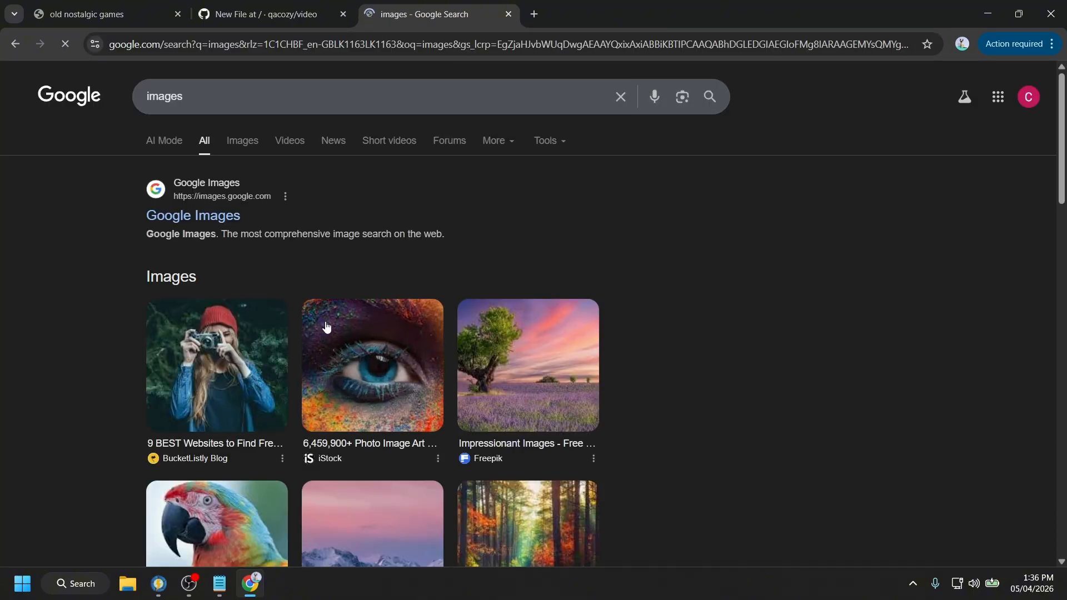
pyautogui.click(329, 324)
pyautogui.click(753, 448)
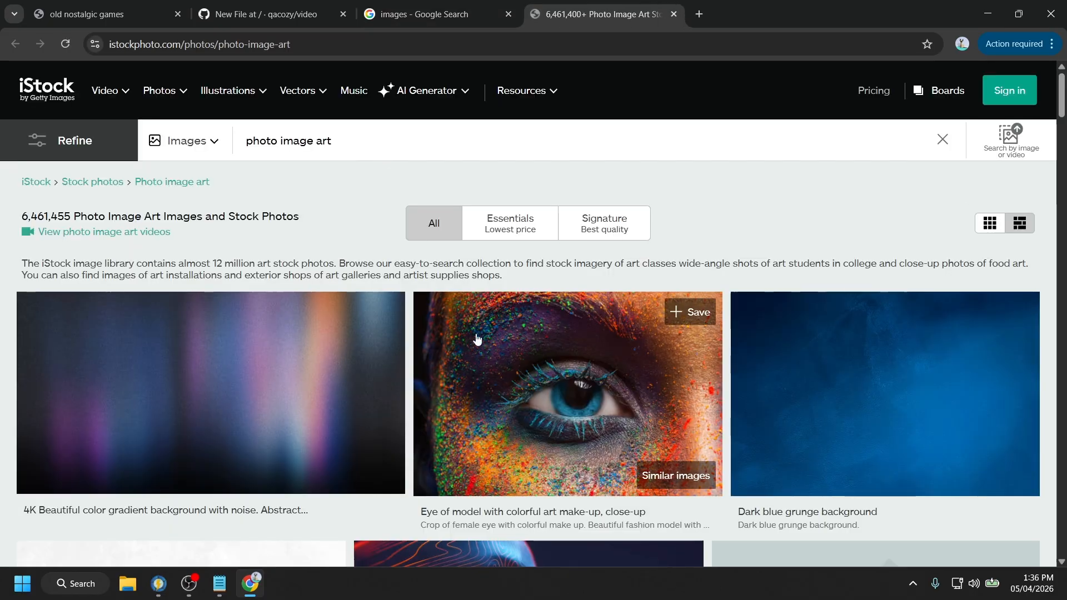
pyautogui.click(476, 340)
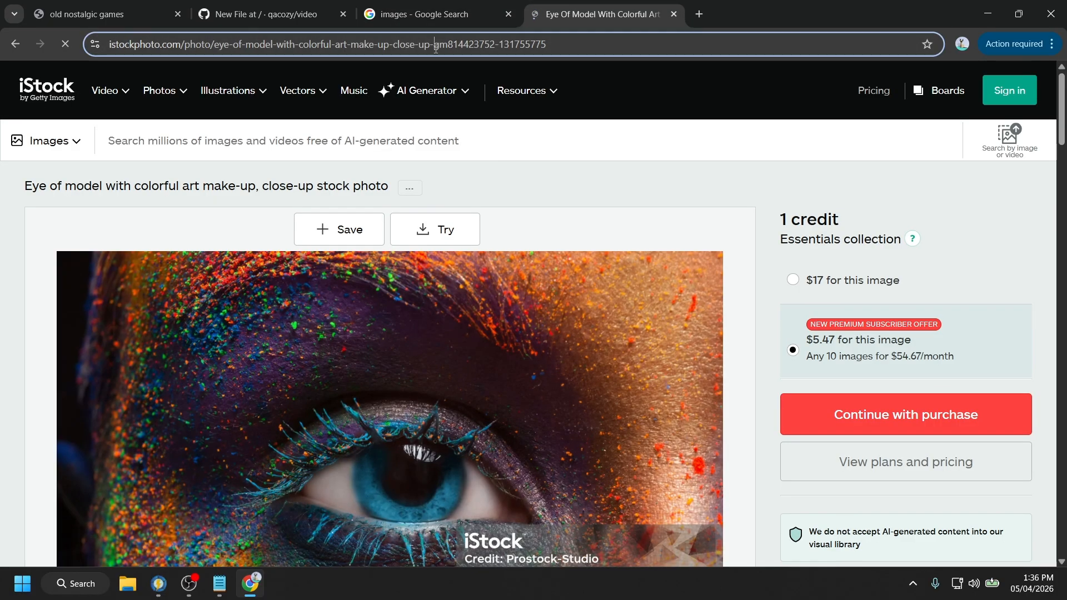
pyautogui.click(341, 38)
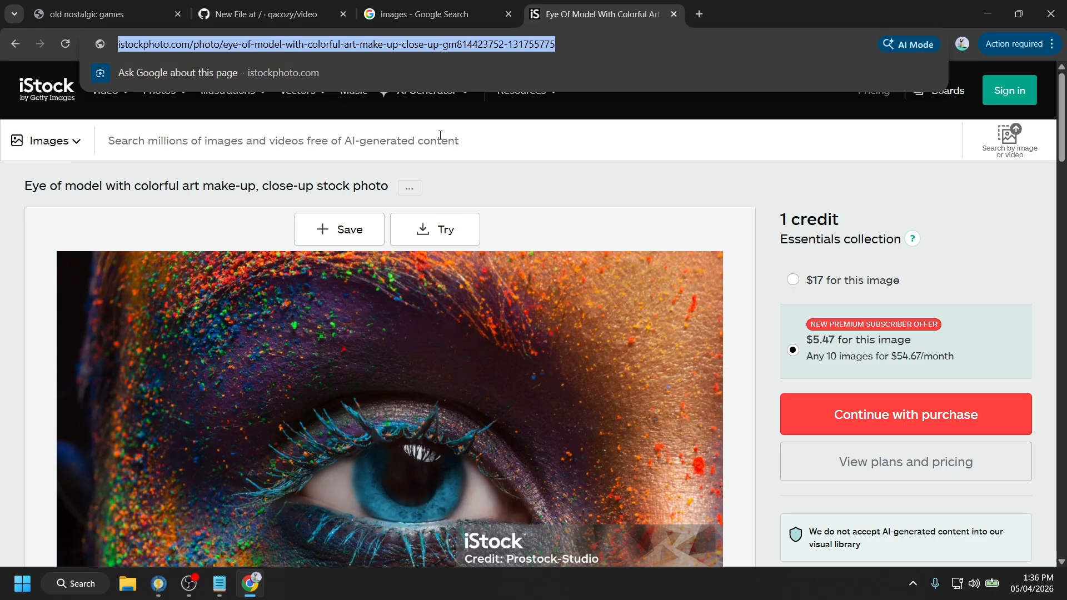
pyautogui.click(267, 14)
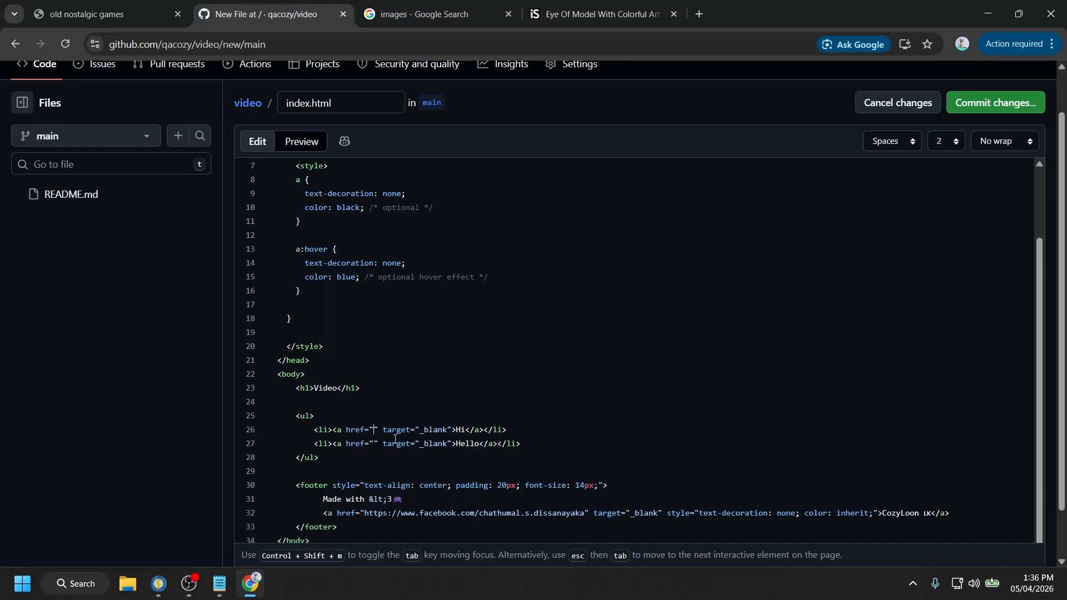
# - Paste the eye make-up photo URL into line 26's href for the Hi link
pyautogui.click(375, 434)
pyautogui.hotkey('ctrl', 'v')
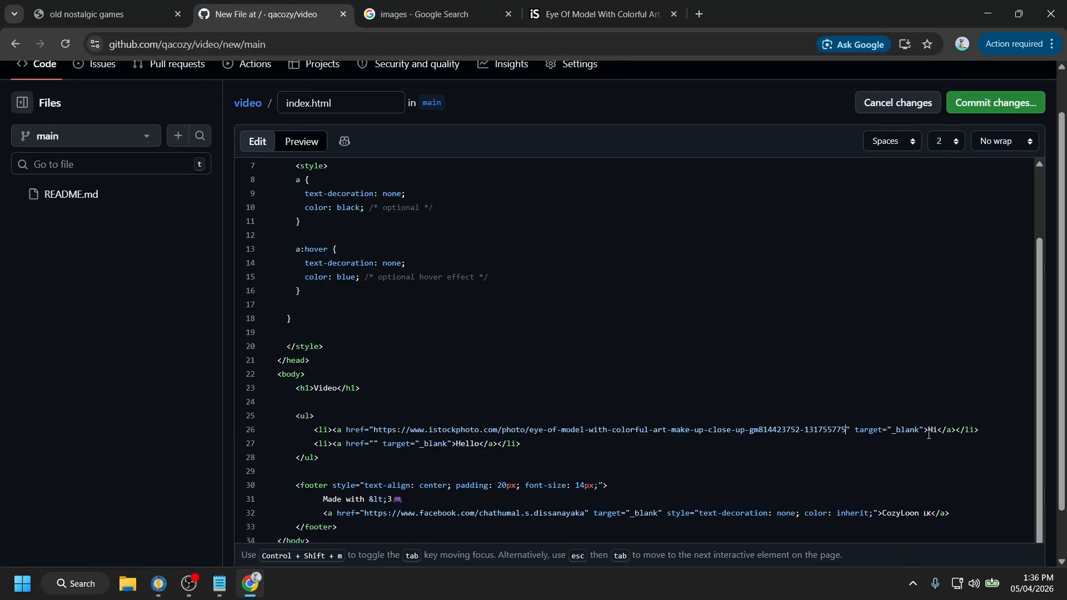
pyautogui.doubleClick(931, 433)
# - Link line 27 to the Digital Eye Wave Lines photo and rename Hello to Eye
pyautogui.click(594, 14)
pyautogui.scroll(-3, 212, 182)
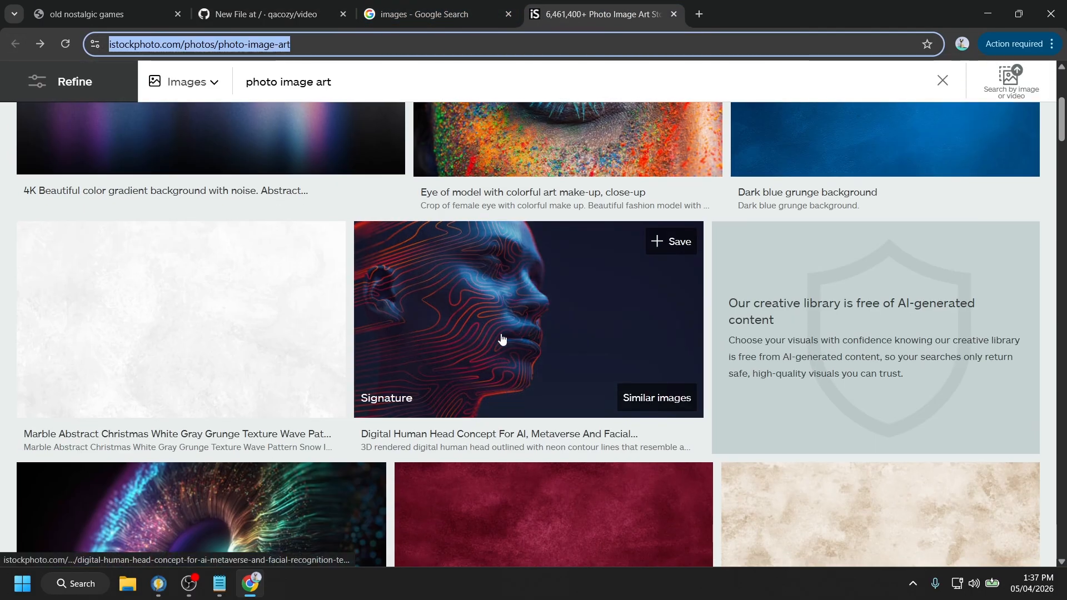
pyautogui.scroll(-4, 502, 338)
pyautogui.click(311, 289)
pyautogui.click(456, 44)
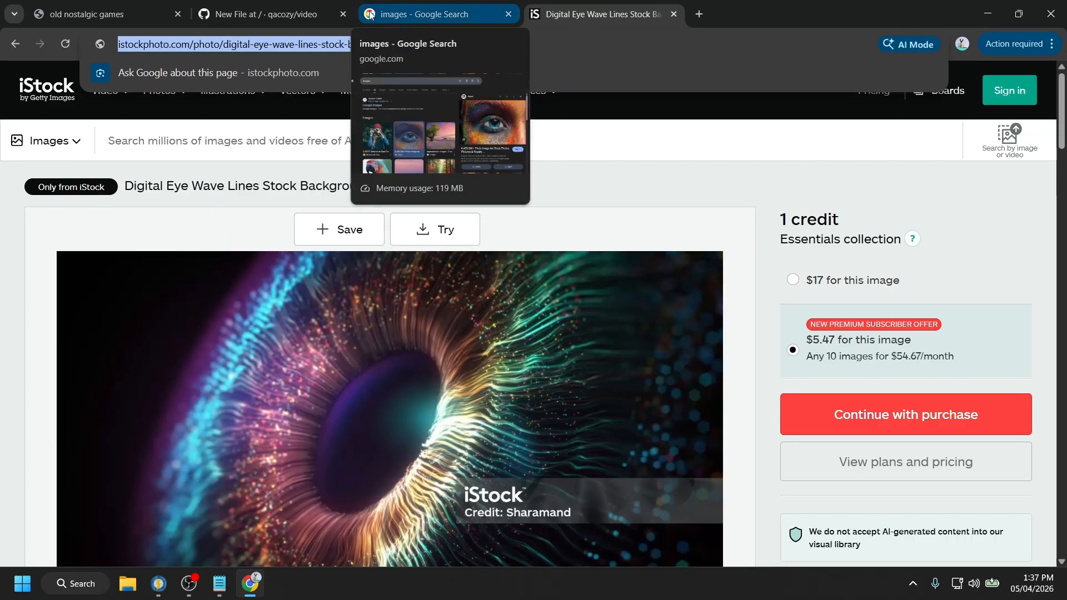
pyautogui.click(323, 14)
pyautogui.click(375, 444)
pyautogui.hotkey('ctrl', 'v')
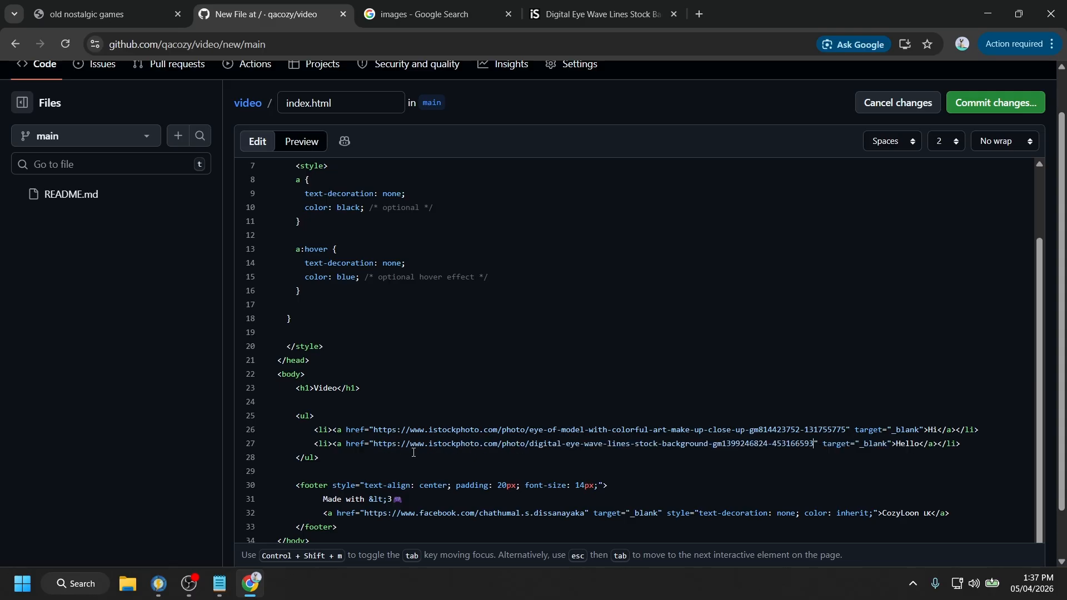
pyautogui.doubleClick(905, 444)
pyautogui.write('Eye')
# - Duplicate the Eye list item as a new line 28
pyautogui.moveTo(960, 446); pyautogui.dragTo(312, 449)
pyautogui.click(956, 444)
pyautogui.press('Return')
pyautogui.hotkey('ctrl', 'v')
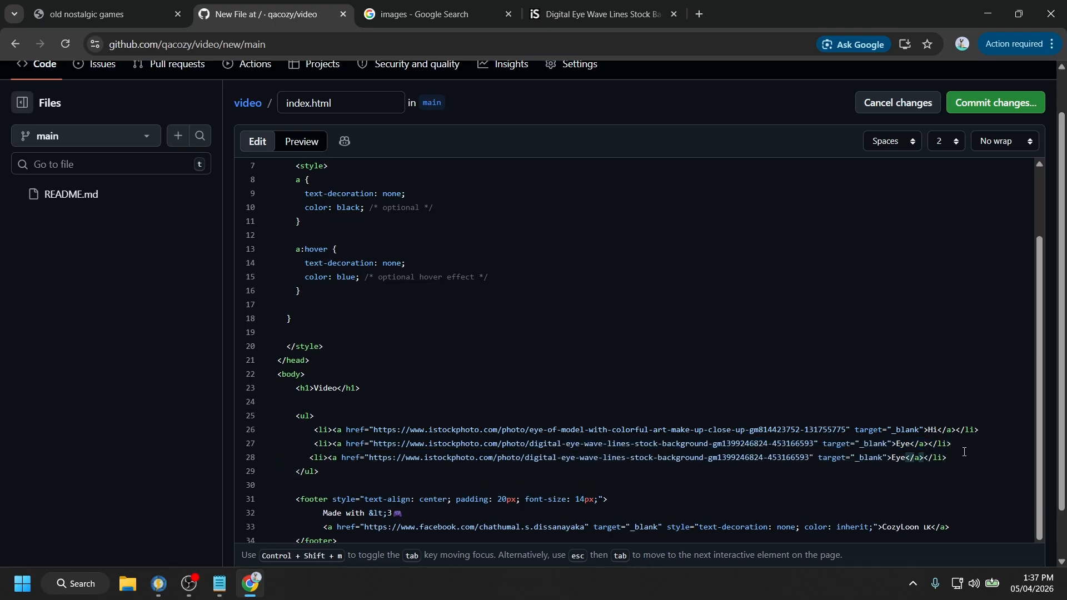
pyautogui.scroll(3, 881, 445)
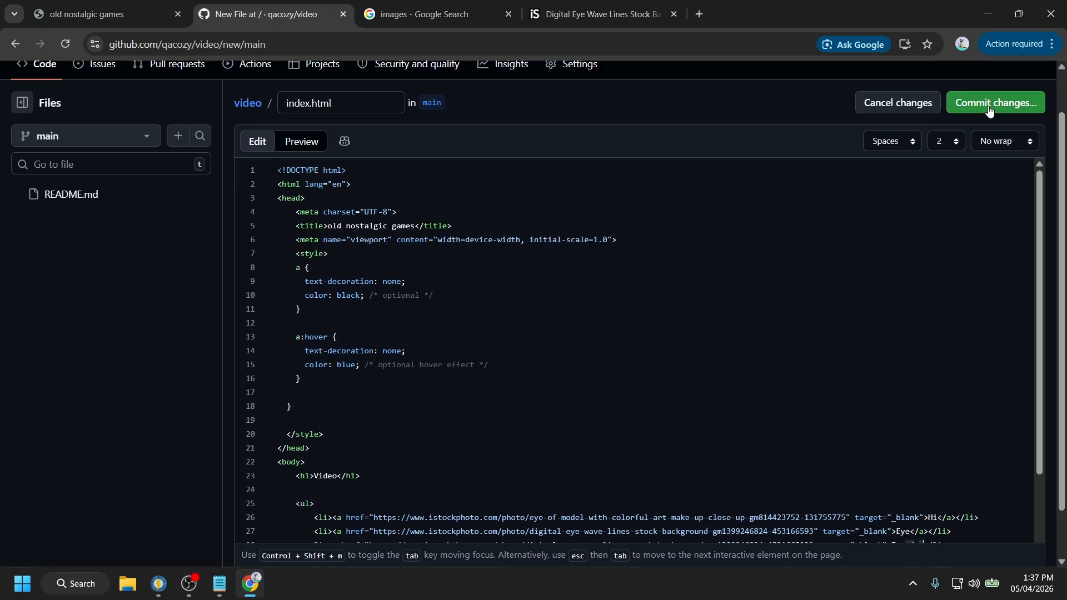
# - Commit index.html to the main branch with the message 'Create index.html'
pyautogui.click(1018, 106)
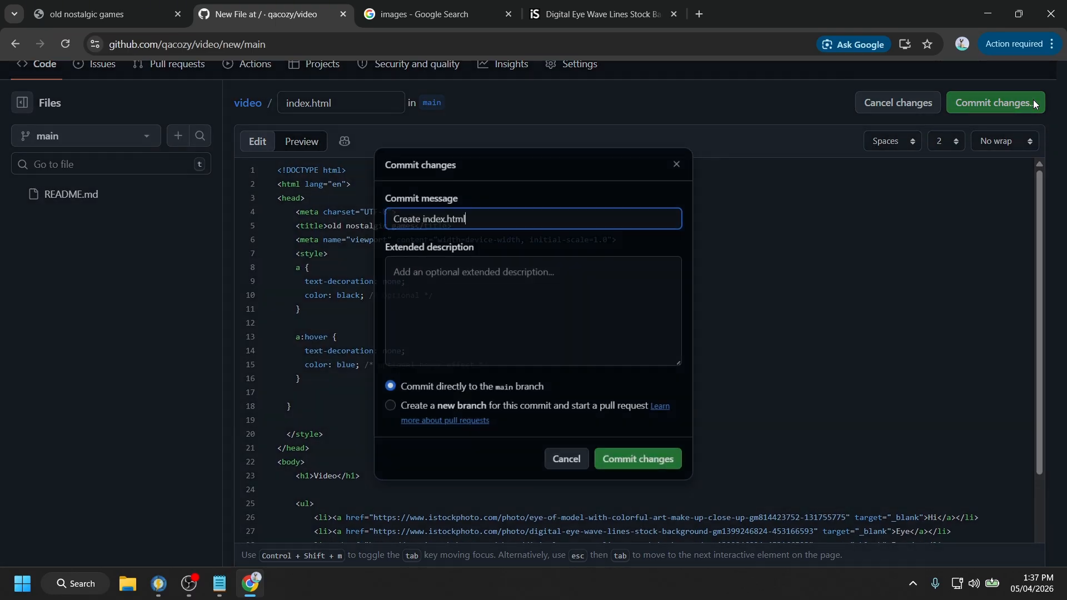
pyautogui.click(671, 473)
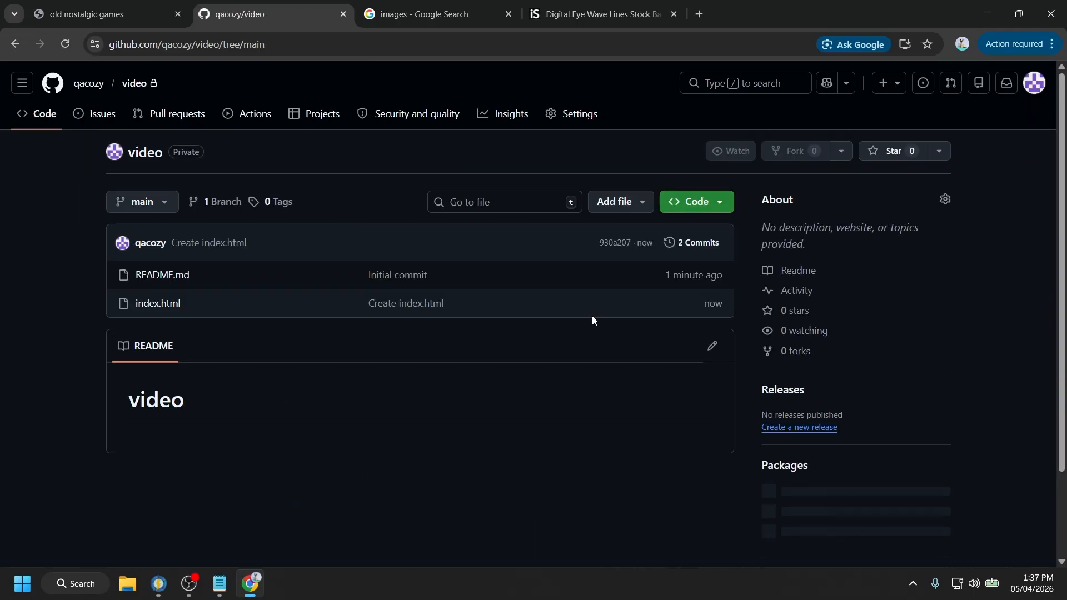
pyautogui.scroll(-1, 807, 402)
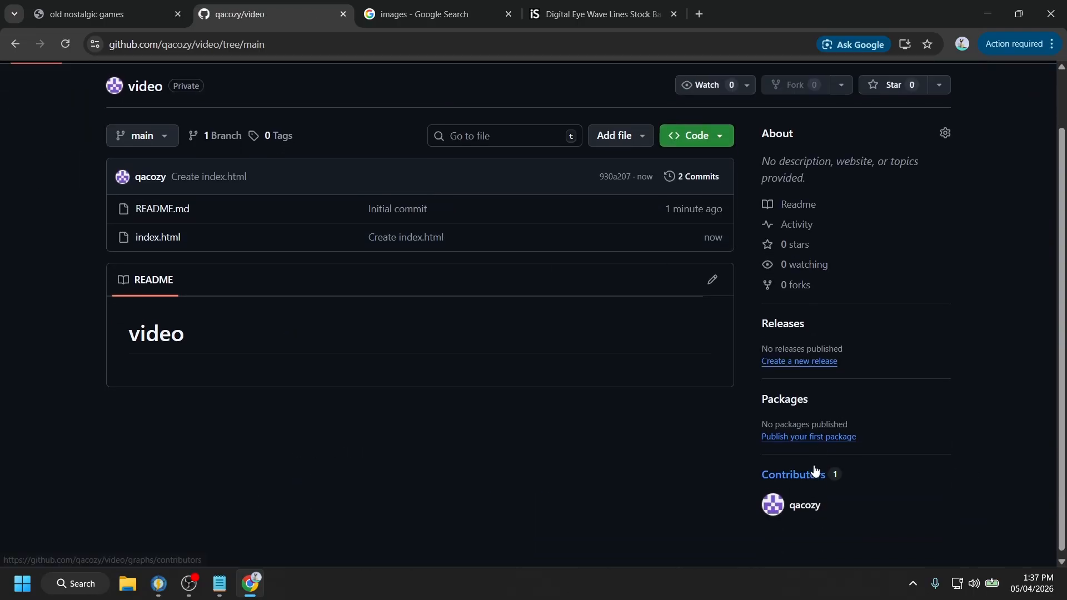
pyautogui.scroll(1, 816, 472)
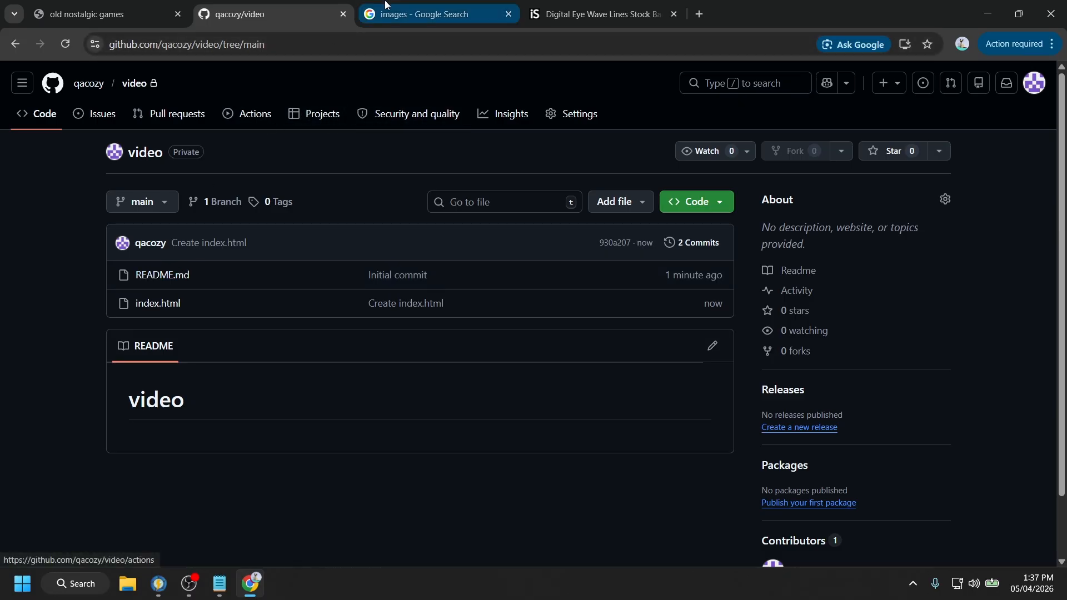
# - Close the Google image search results tab
pyautogui.click(433, 10)
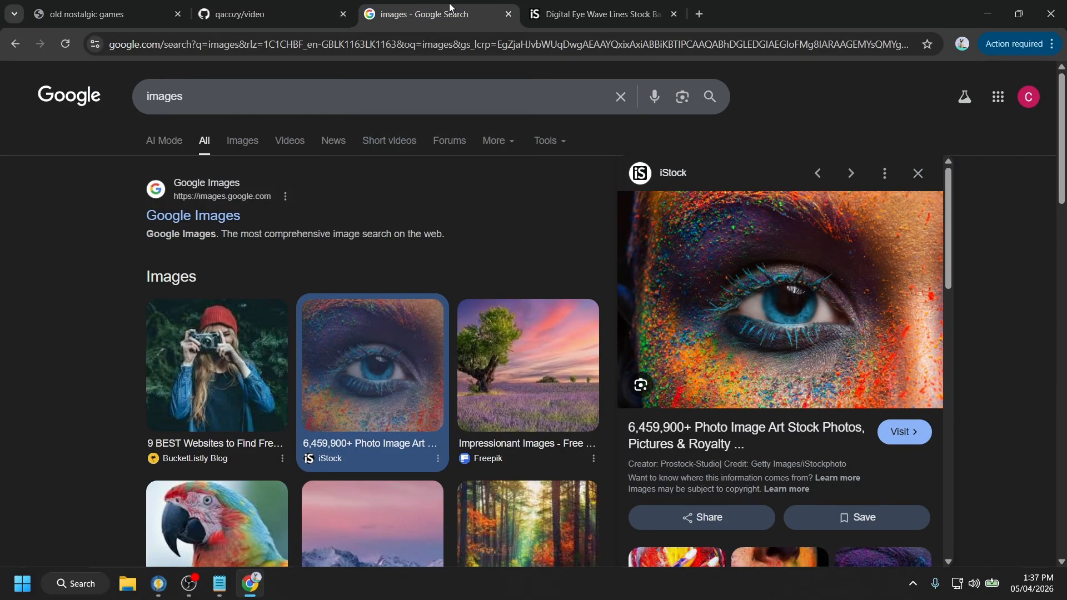
pyautogui.click(565, 4)
pyautogui.click(490, 3)
pyautogui.hotkey('ctrl', 'w')
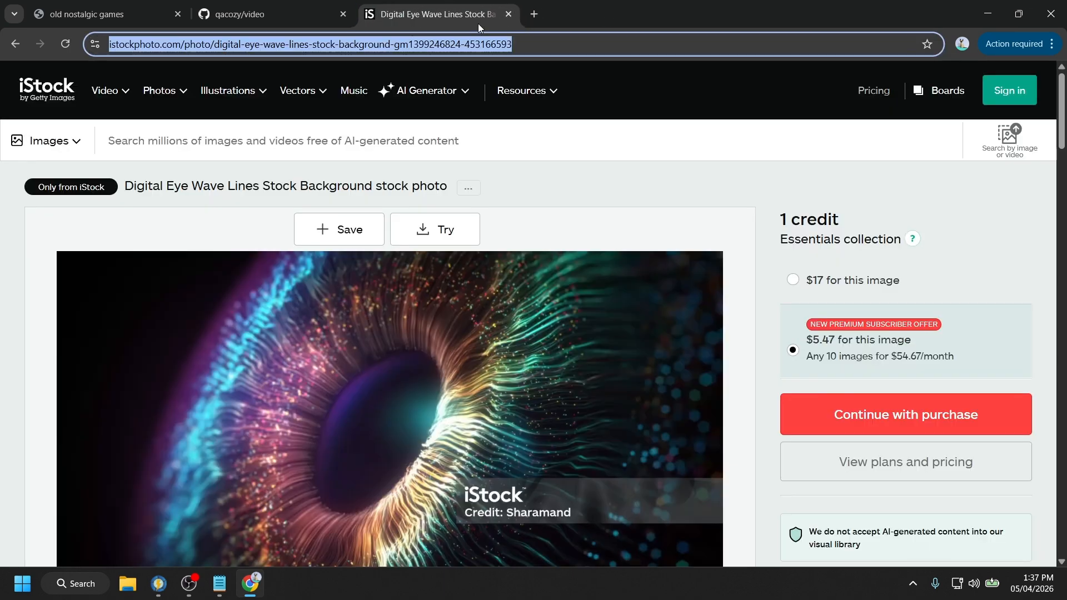
# - Search Google for vercel, open its New Project page, and continue with GitHub
pyautogui.write('verc')
pyautogui.click(353, 97)
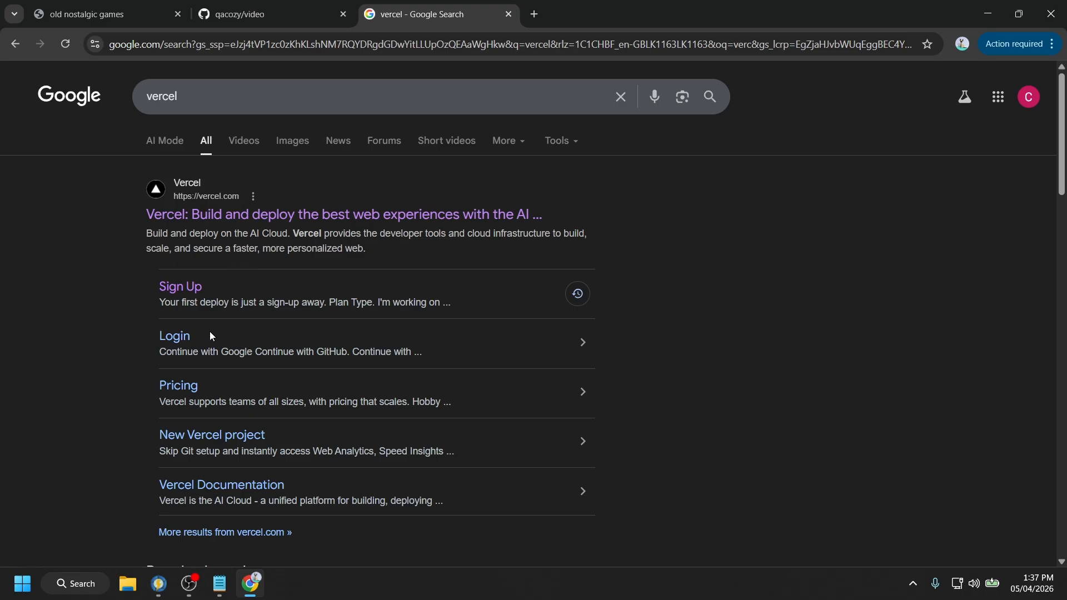
pyautogui.click(222, 435)
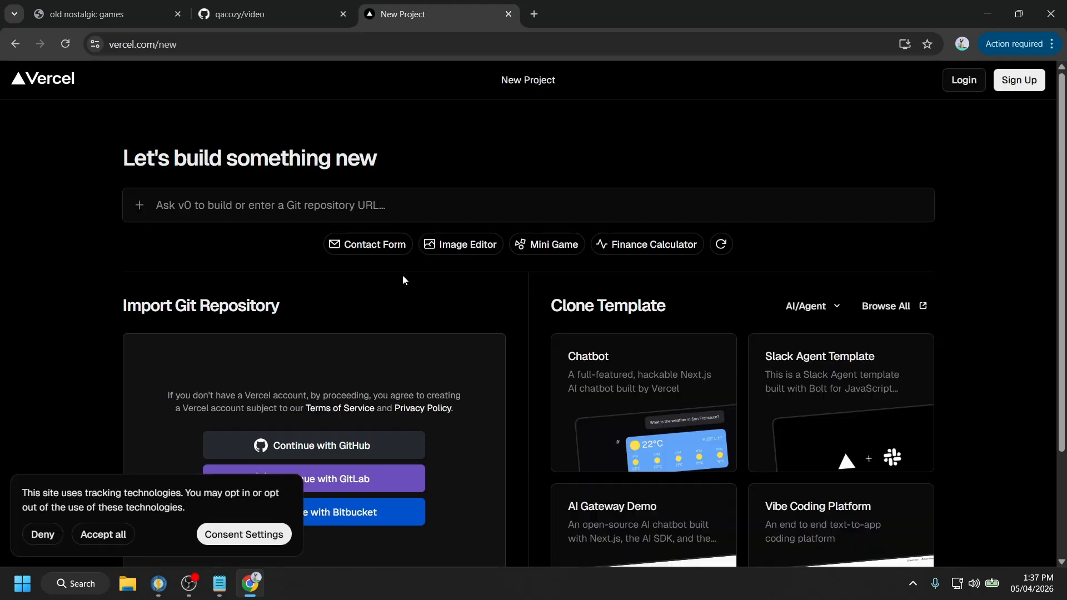
pyautogui.scroll(-2, 542, 338)
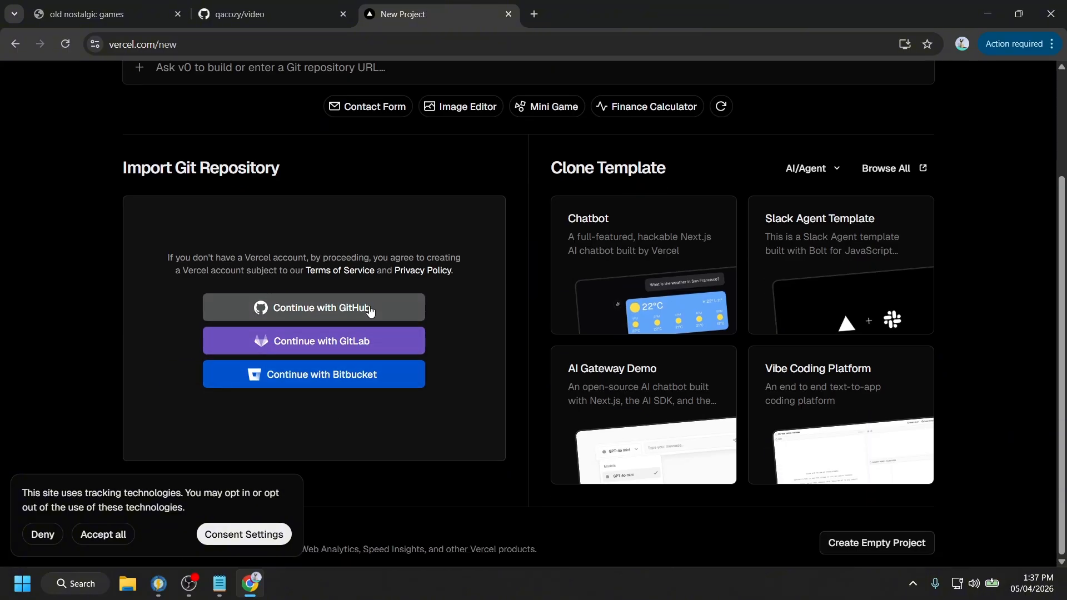
pyautogui.click(423, 305)
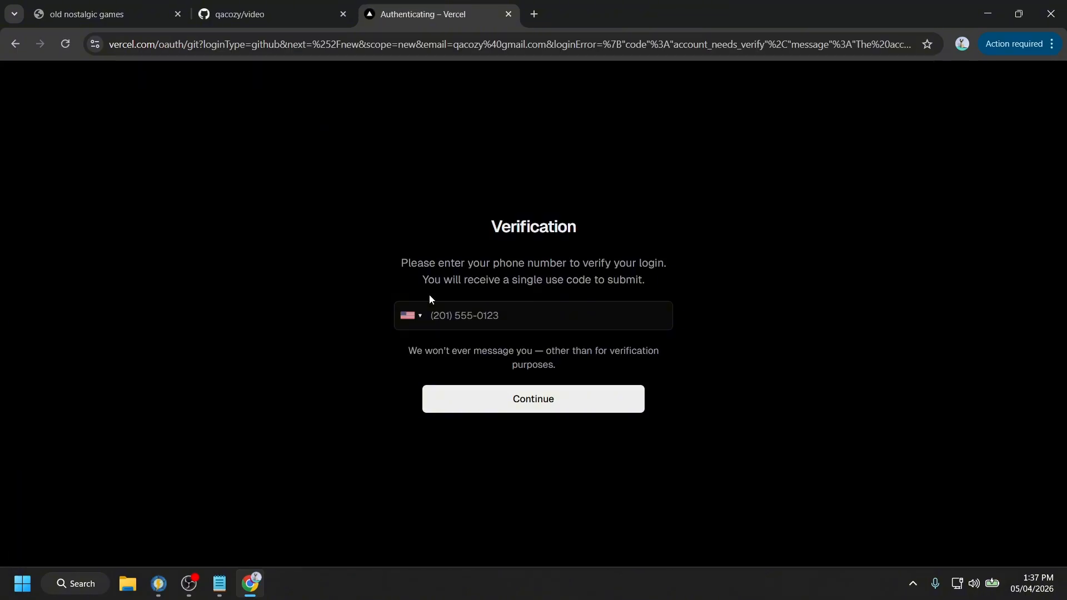
# - Set the phone country code to Sri Lanka instead of Uruguay
pyautogui.click(411, 315)
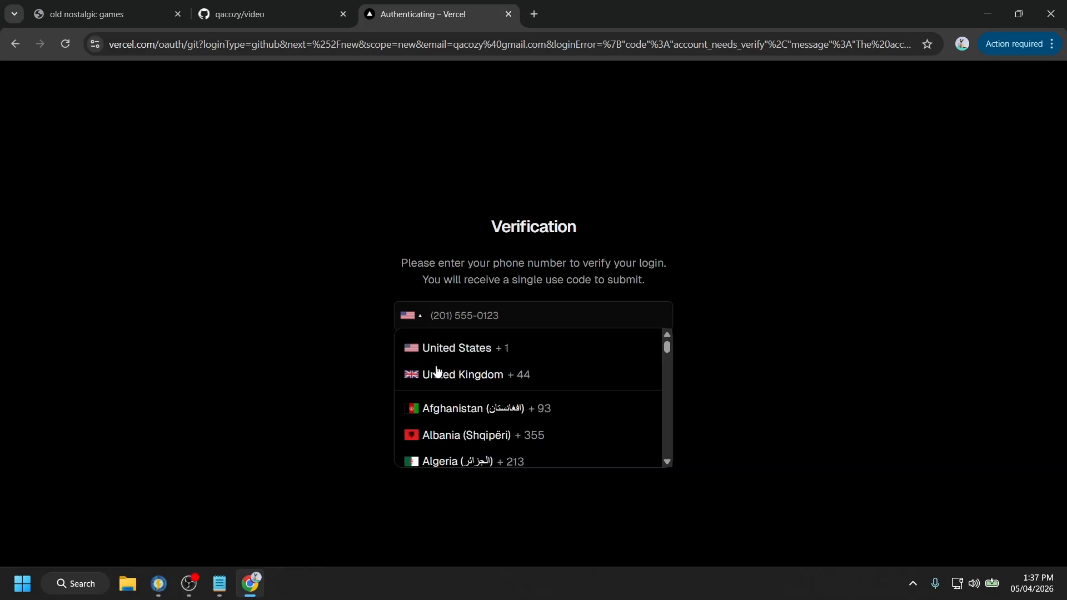
pyautogui.scroll(-20, 445, 406)
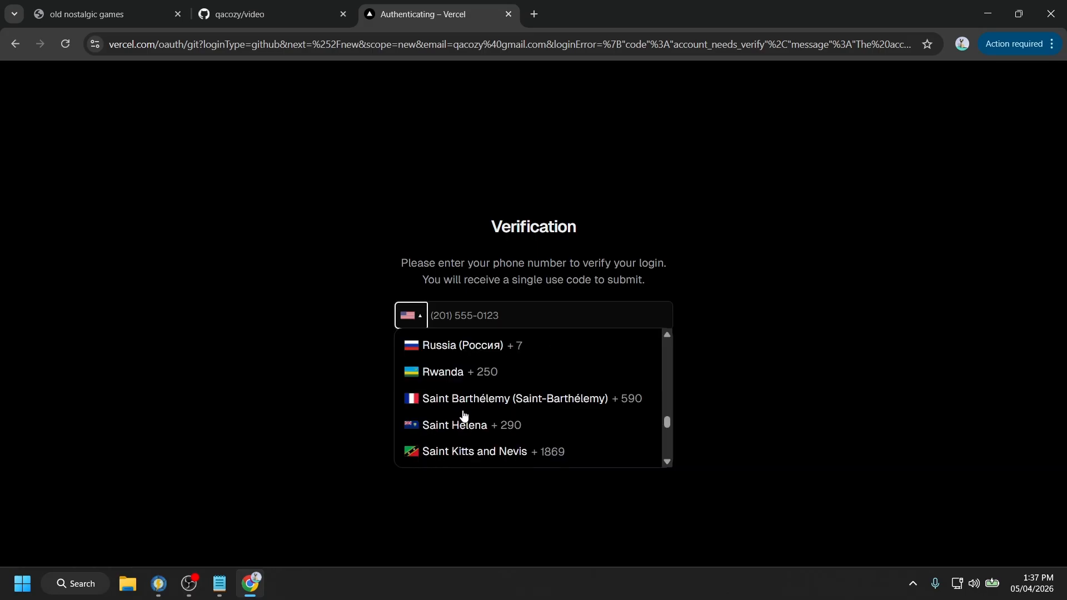
pyautogui.scroll(-7, 595, 433)
pyautogui.scroll(-20, 613, 432)
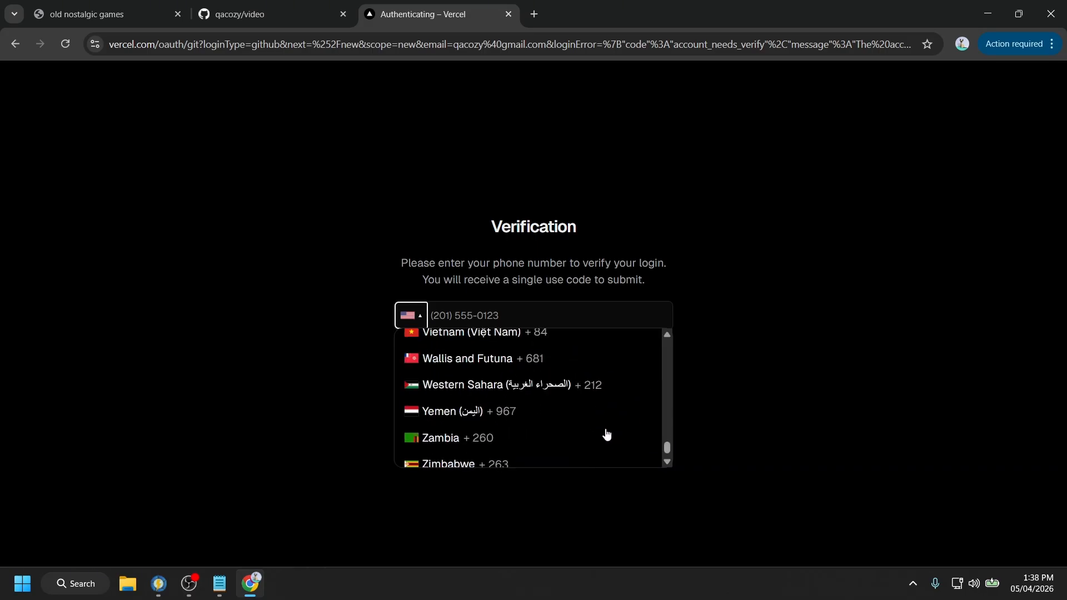
pyautogui.scroll(5, 461, 444)
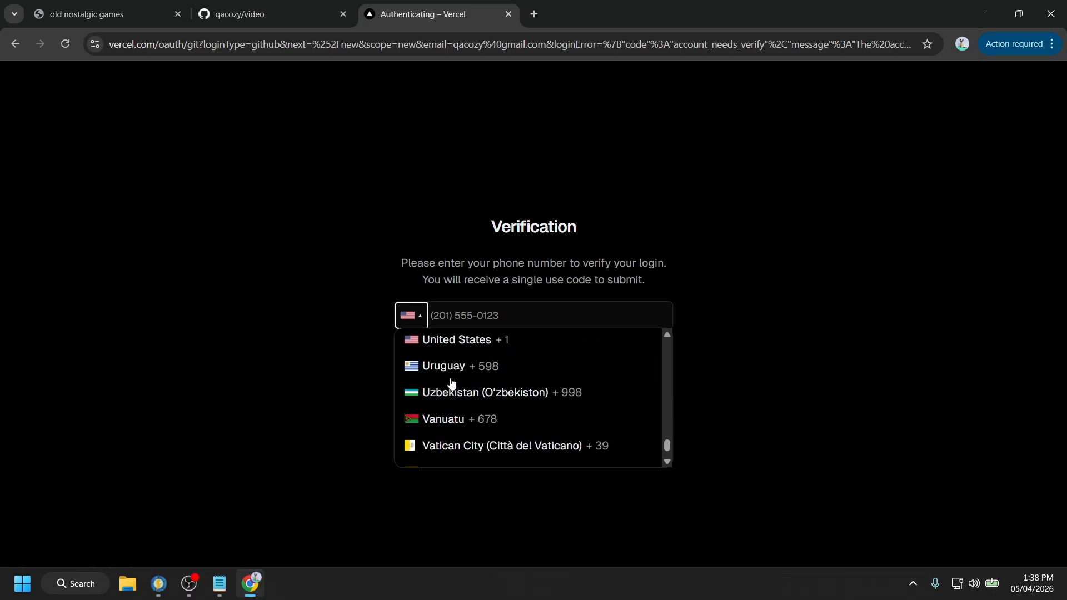
pyautogui.click(450, 378)
pyautogui.write('s')
pyautogui.click(408, 321)
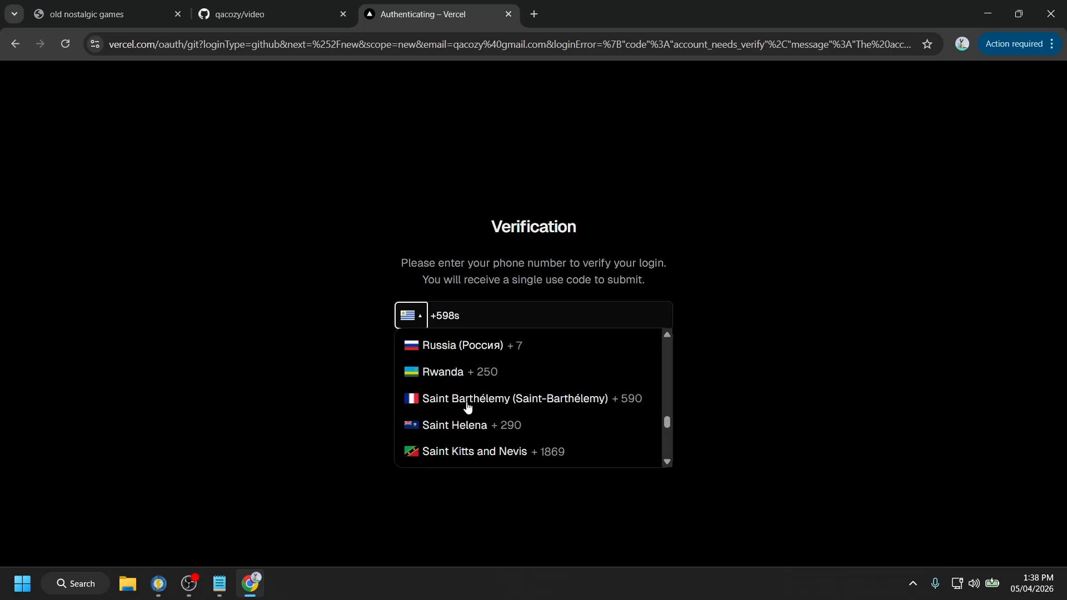
pyautogui.scroll(3, 476, 405)
pyautogui.scroll(-3, 476, 403)
pyautogui.scroll(6, 477, 404)
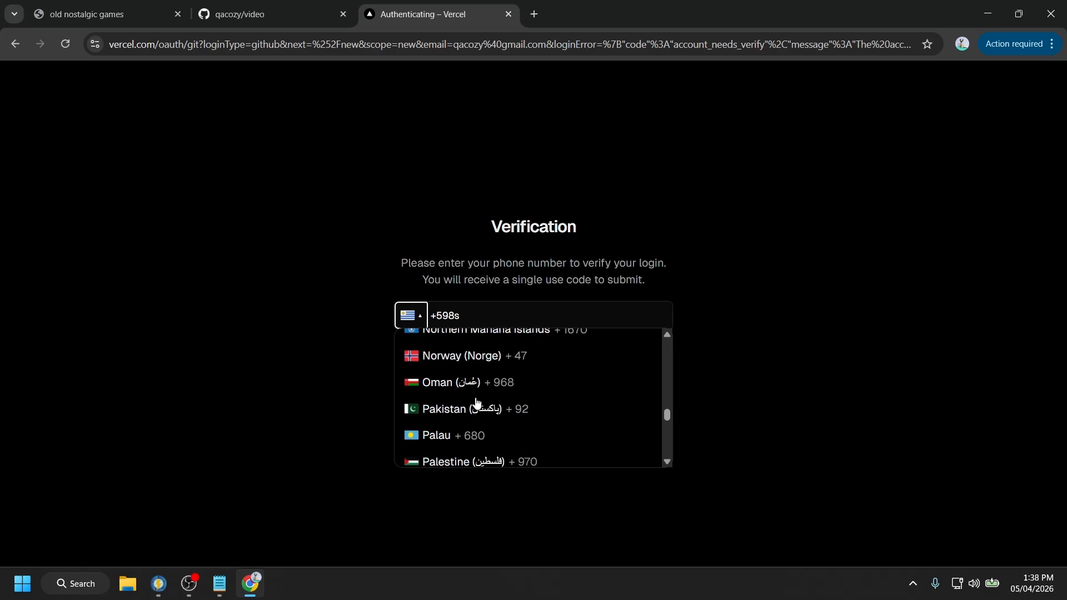
pyautogui.scroll(-14, 481, 402)
pyautogui.scroll(-4, 481, 402)
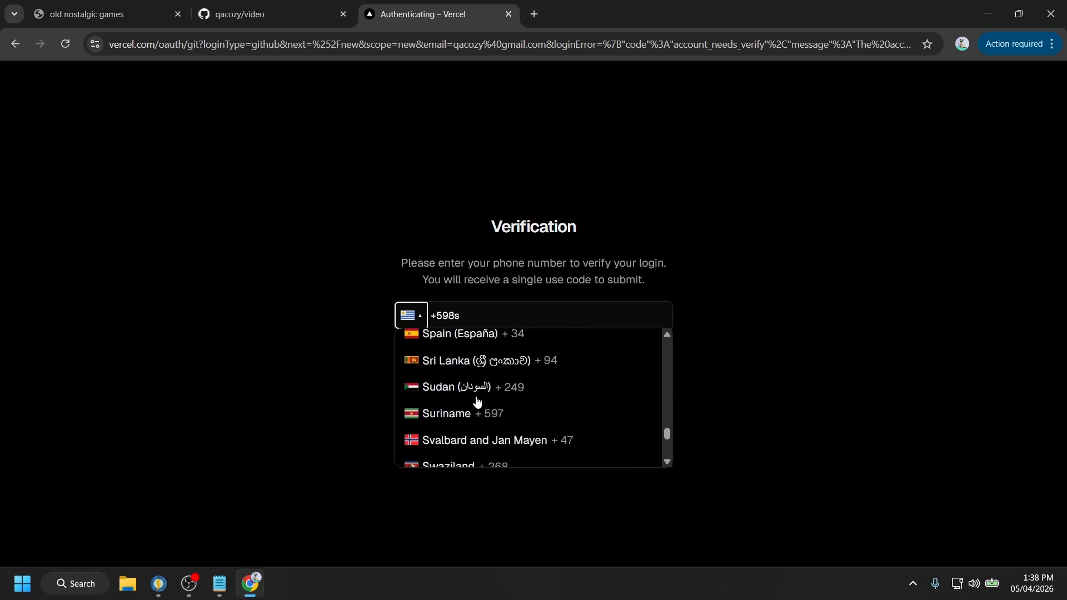
pyautogui.click(453, 362)
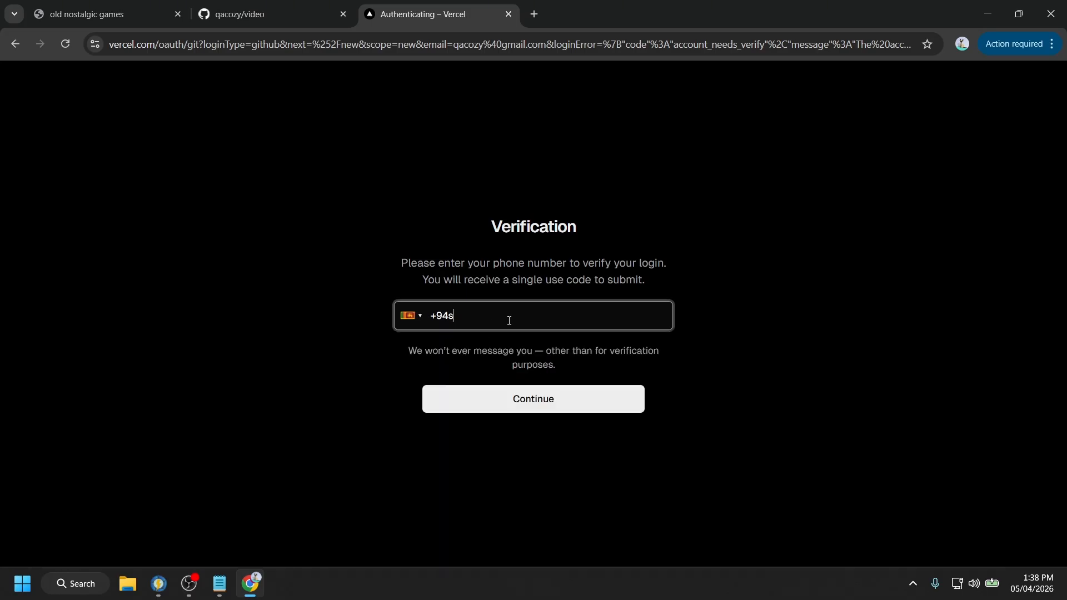
# - Enter the phone number and submit it, which is rejected as SMS isn't enabled
pyautogui.press('BackSpace')
pyautogui.press('BackSpace')
pyautogui.click(519, 414)
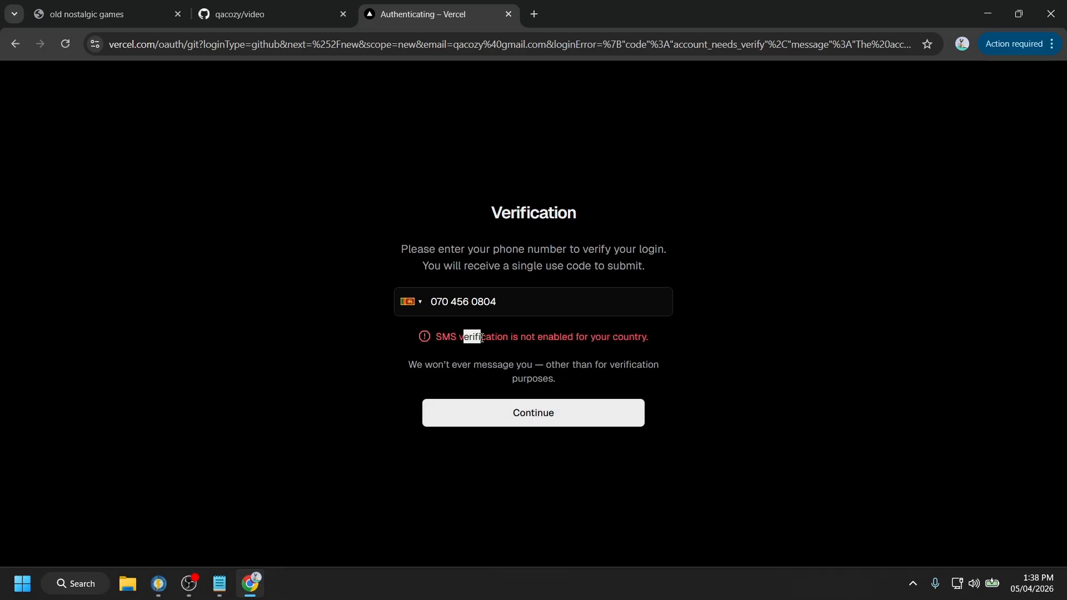
pyautogui.moveTo(482, 337); pyautogui.dragTo(610, 350)
pyautogui.doubleClick(603, 344)
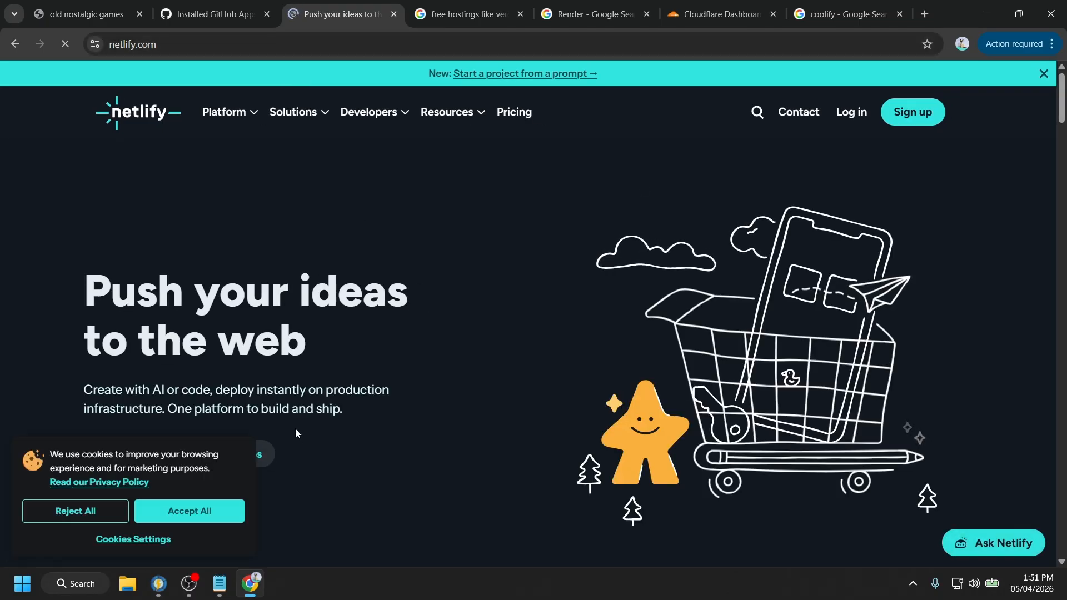
# - Log in to Netlify and fill in the first and last name fields
pyautogui.scroll(-5, 247, 317)
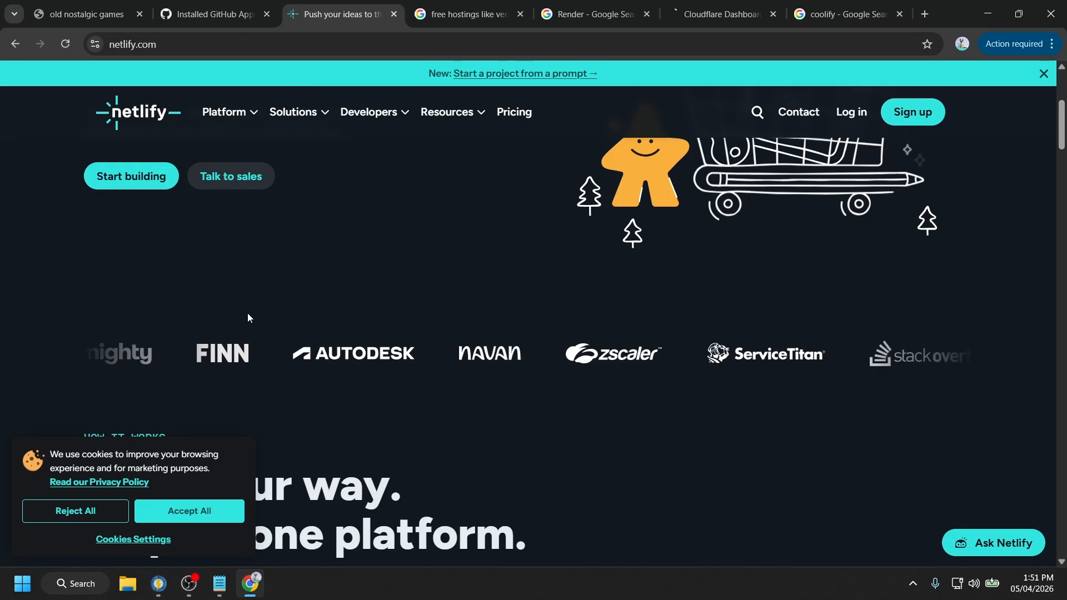
pyautogui.scroll(5, 248, 317)
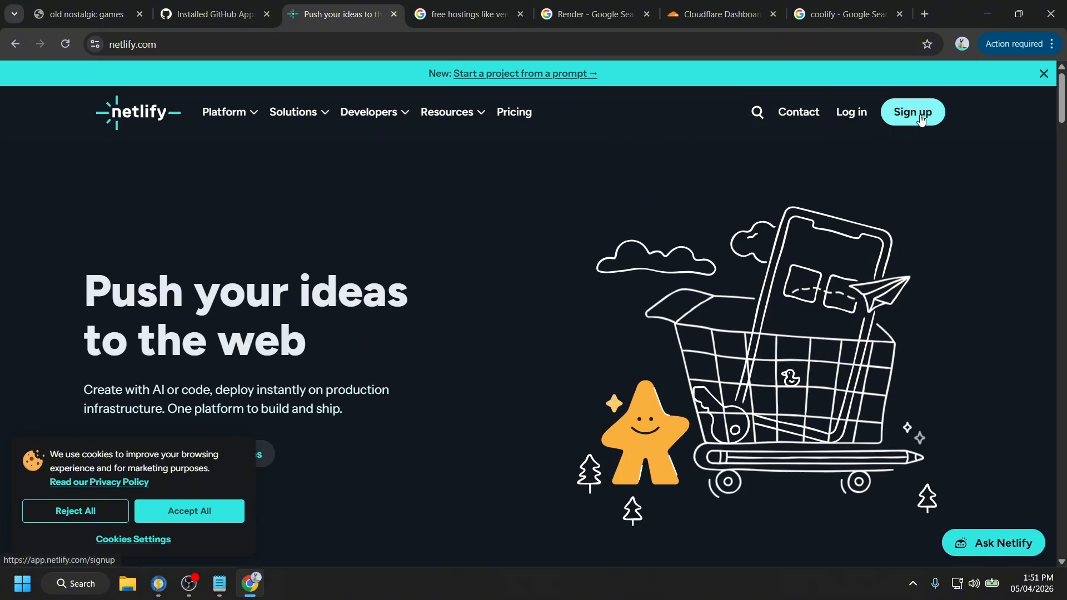
pyautogui.click(851, 111)
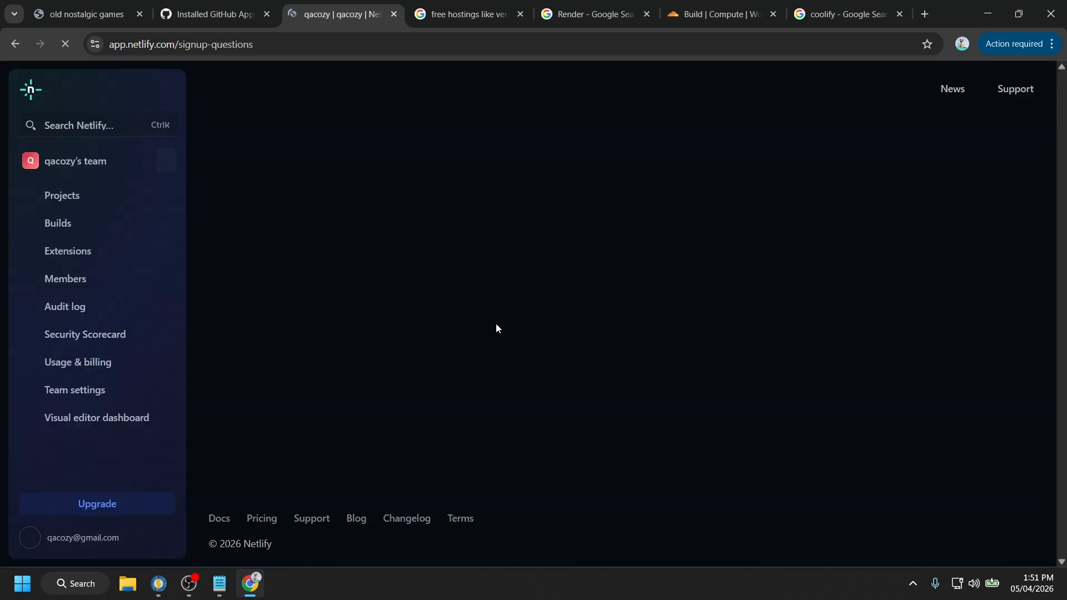
pyautogui.click(119, 272)
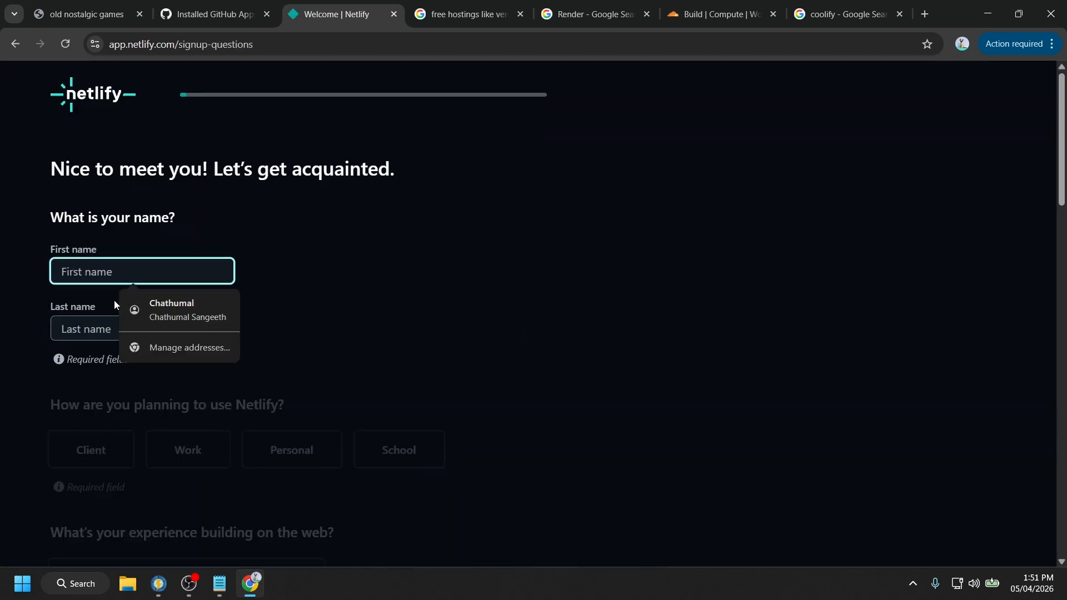
pyautogui.write('qa')
pyautogui.click(89, 328)
pyautogui.write('co')
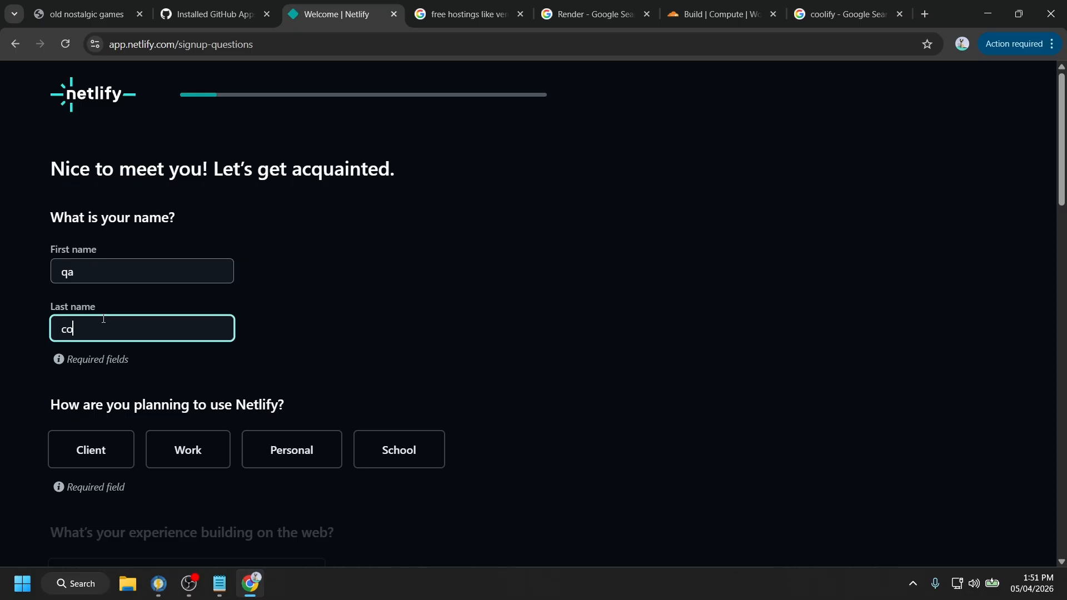
pyautogui.write('zy')
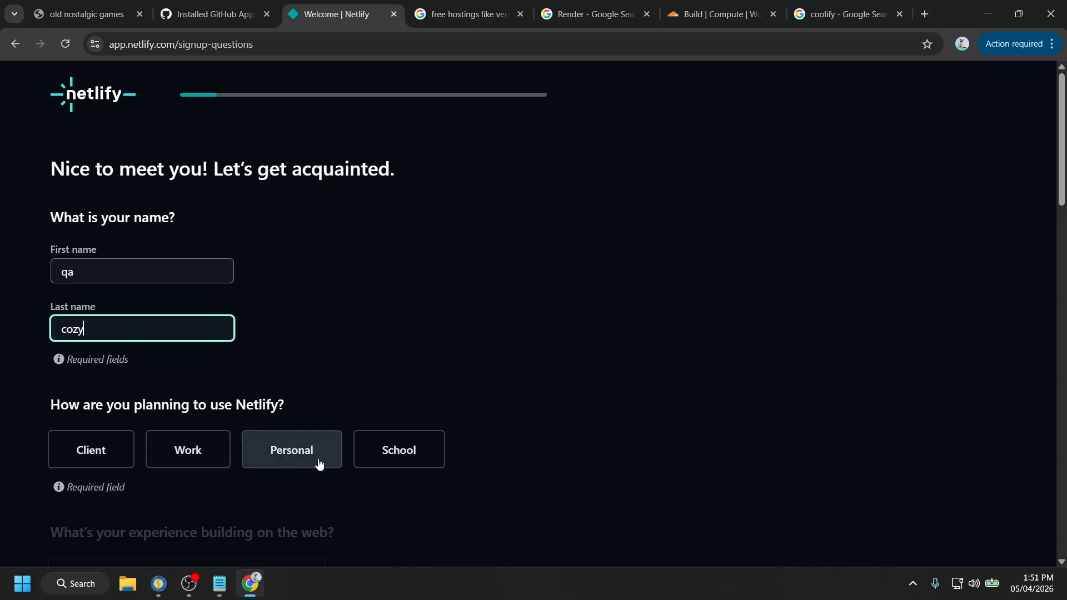
# - Answer Personal use and a beginner-level experience, then submit the signup questions
pyautogui.click(316, 464)
pyautogui.scroll(-2, 179, 443)
pyautogui.scroll(-2, 179, 443)
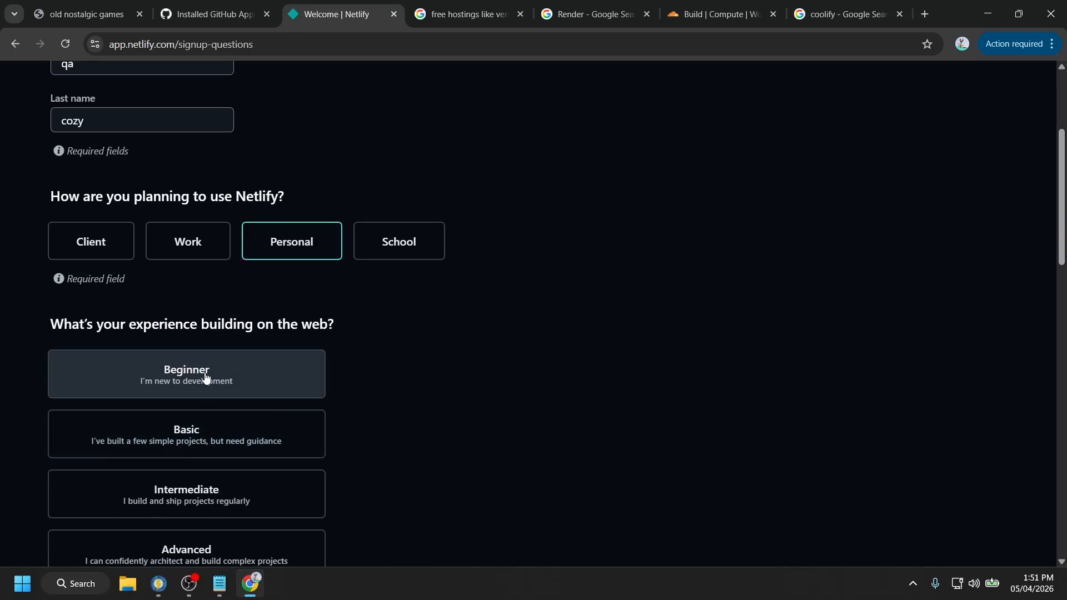
pyautogui.scroll(-3, 206, 378)
pyautogui.click(194, 175)
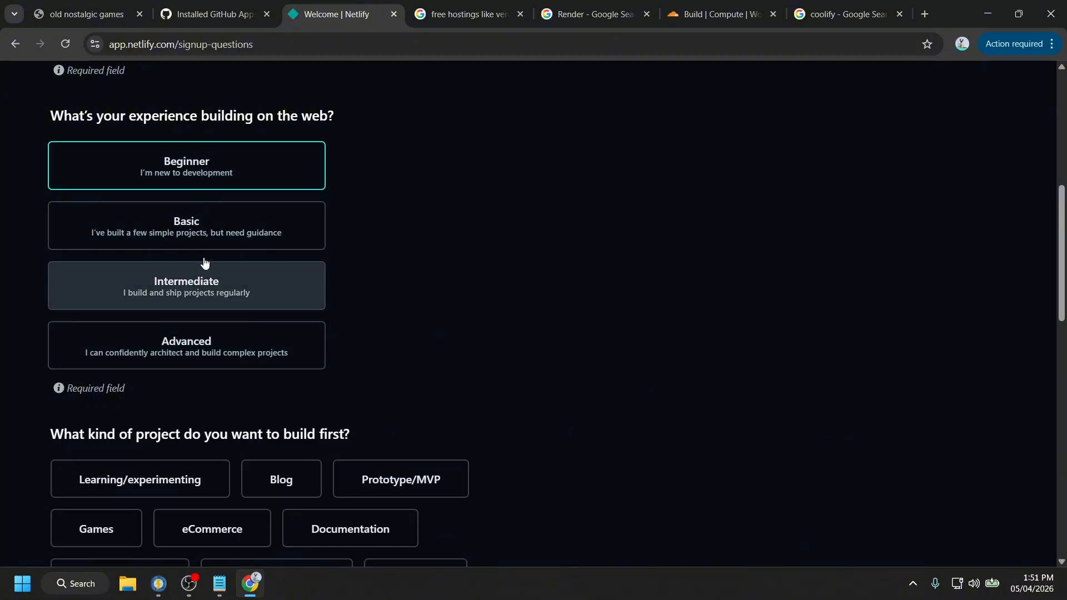
pyautogui.click(208, 237)
pyautogui.scroll(-3, 326, 364)
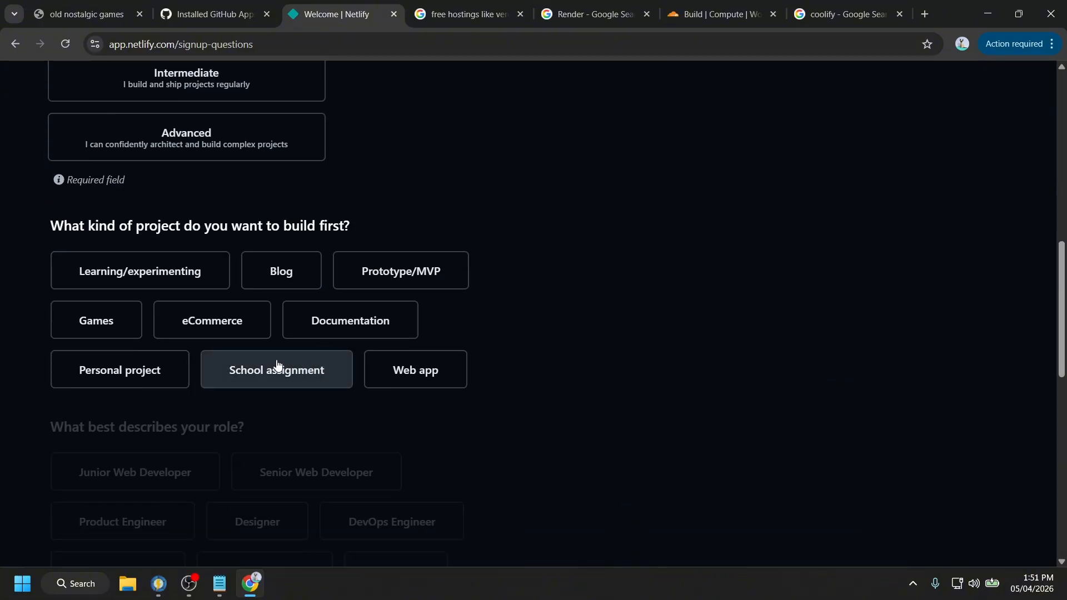
pyautogui.scroll(-5, 323, 375)
pyautogui.scroll(11, 383, 386)
pyautogui.scroll(-16, 400, 386)
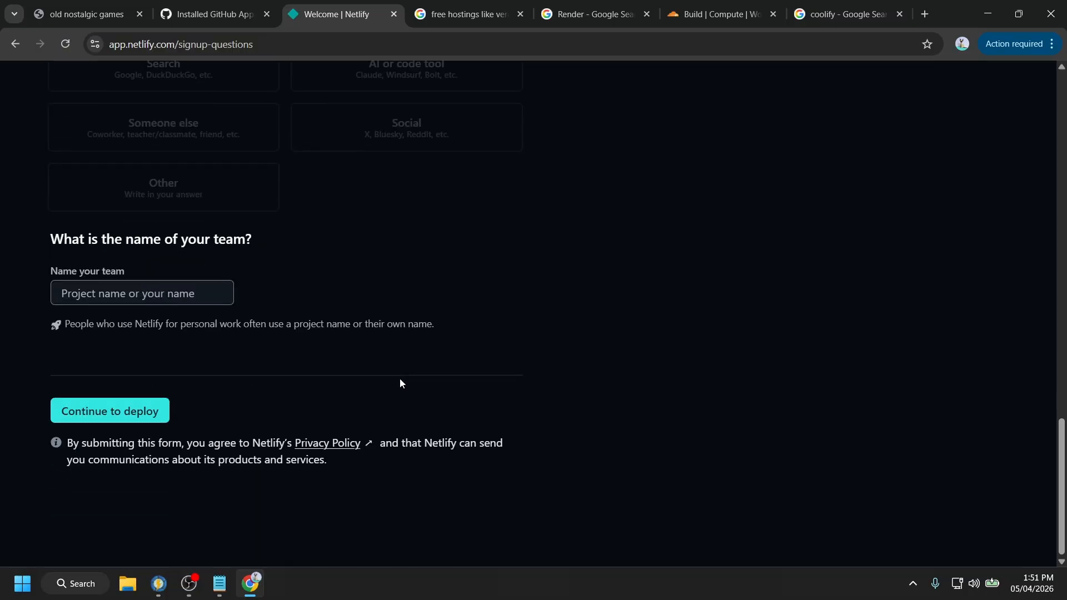
pyautogui.click(142, 418)
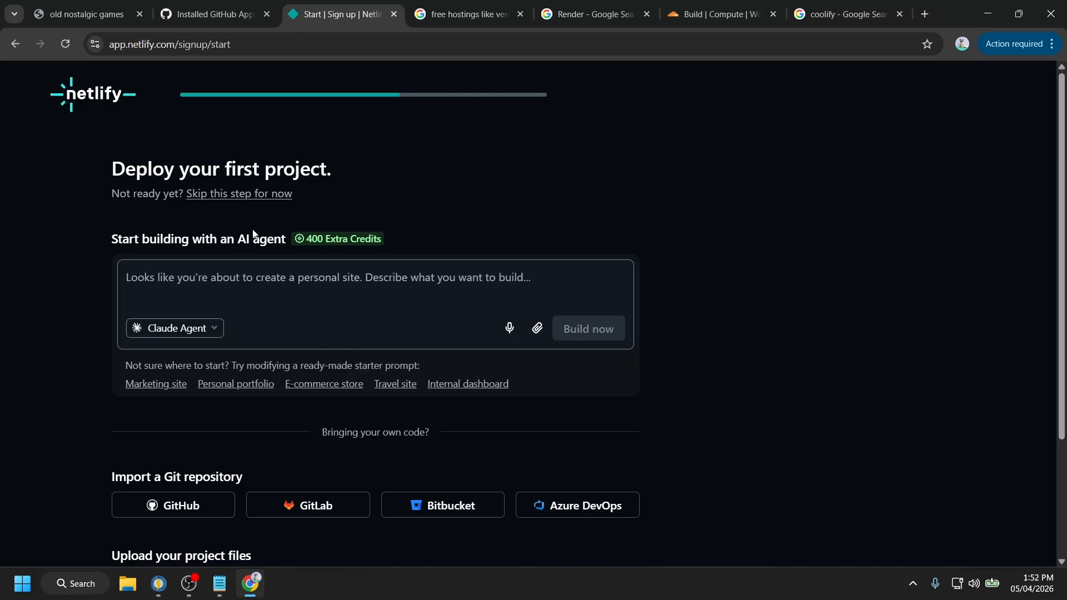
# - Import from GitHub, authorize Netlify, and install it on all repositories
pyautogui.scroll(-3, 236, 318)
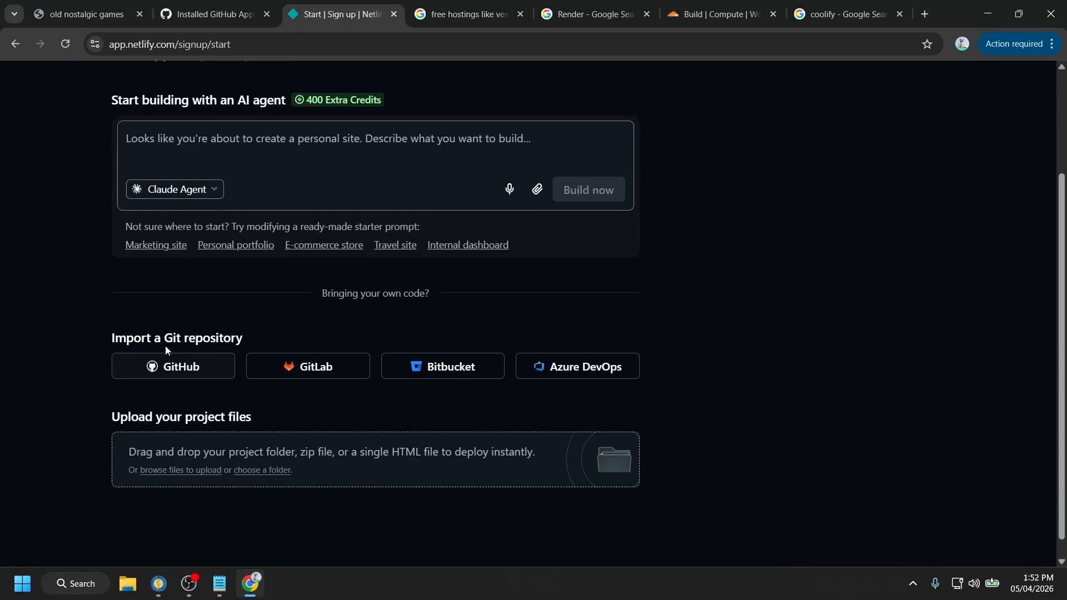
pyautogui.moveTo(149, 337); pyautogui.dragTo(232, 344)
pyautogui.click(178, 371)
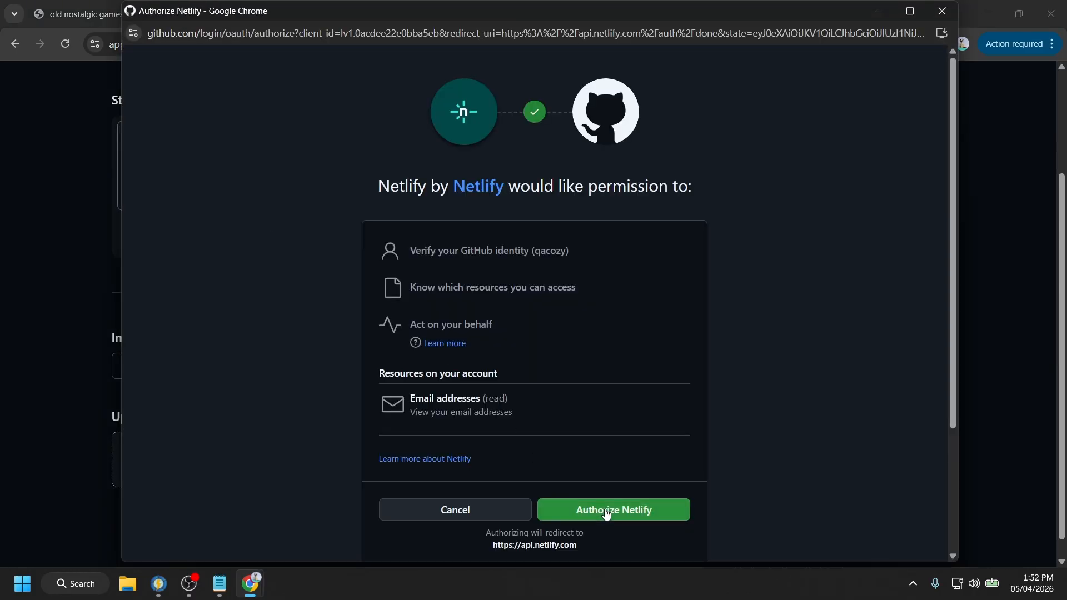
pyautogui.click(606, 508)
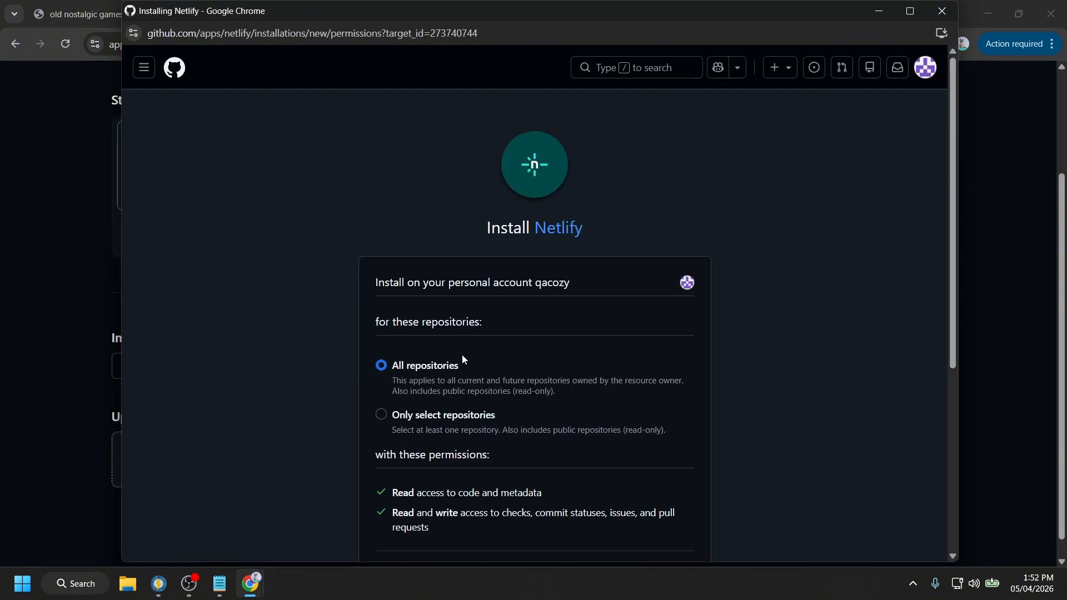
pyautogui.scroll(-5, 464, 359)
pyautogui.click(405, 414)
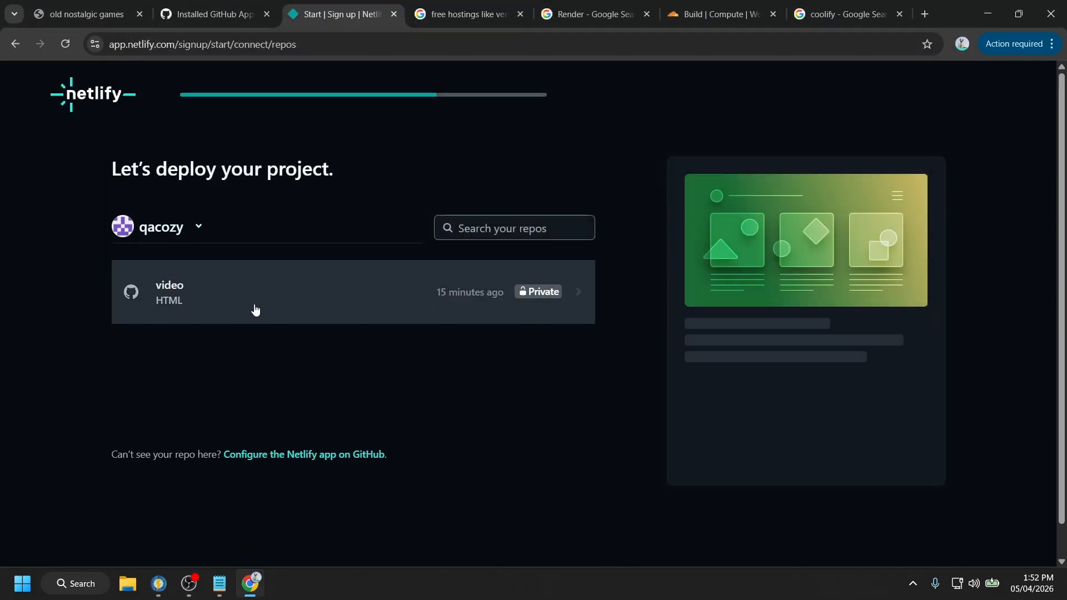
# - Check the GitHub repository list, then return to Netlify's repository picker
pyautogui.click(228, 7)
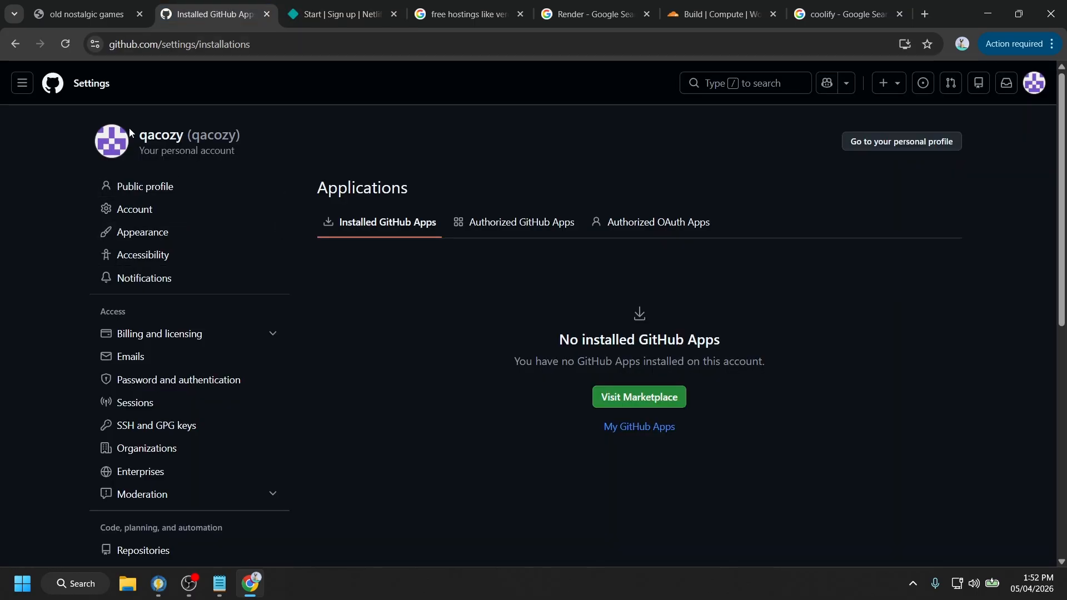
pyautogui.click(101, 84)
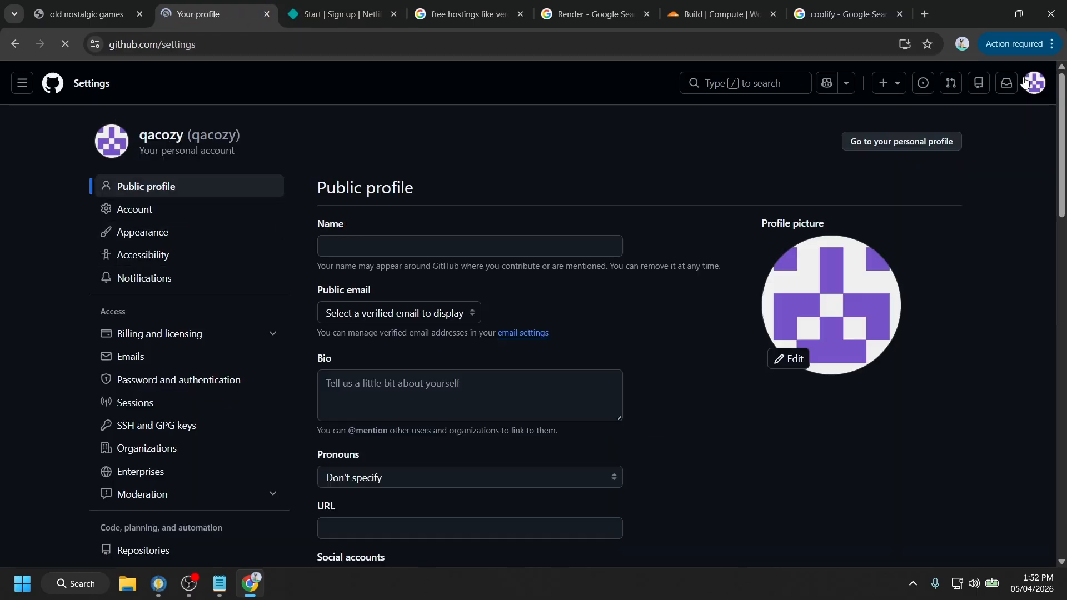
pyautogui.click(1036, 88)
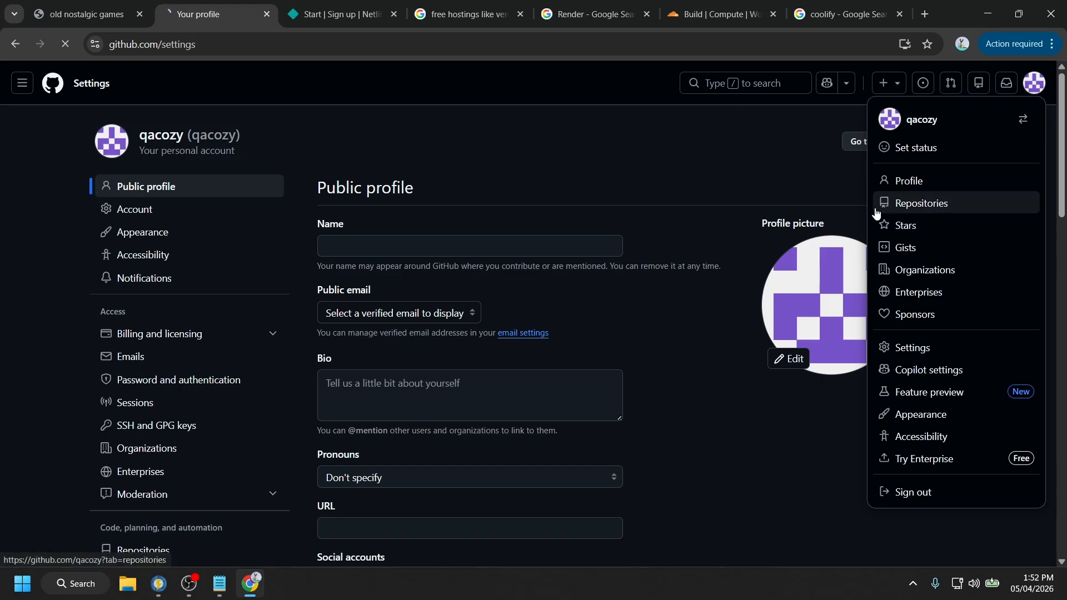
pyautogui.click(940, 203)
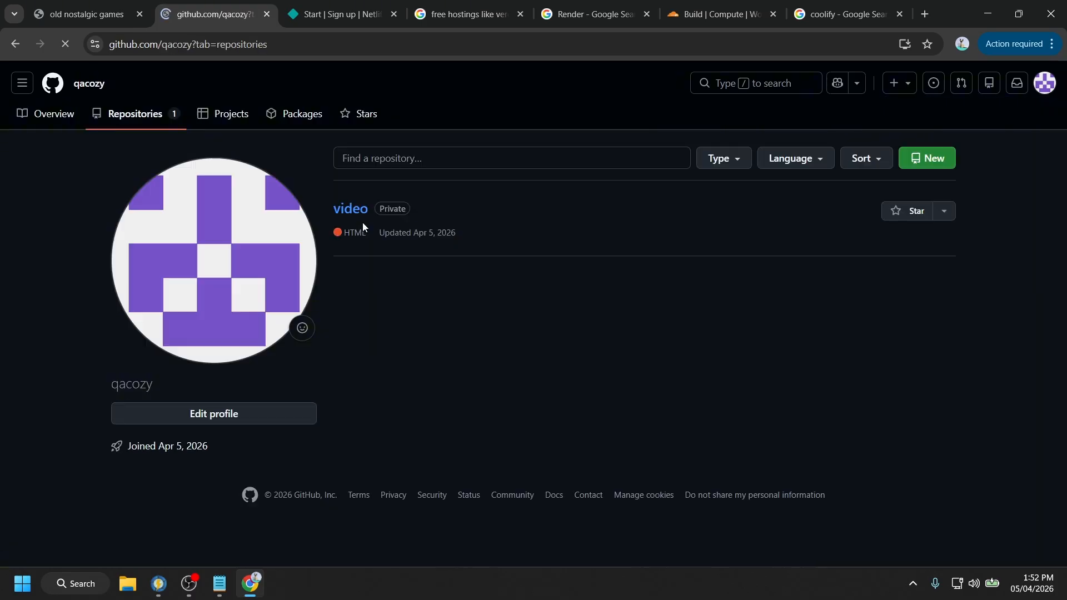
pyautogui.click(289, 15)
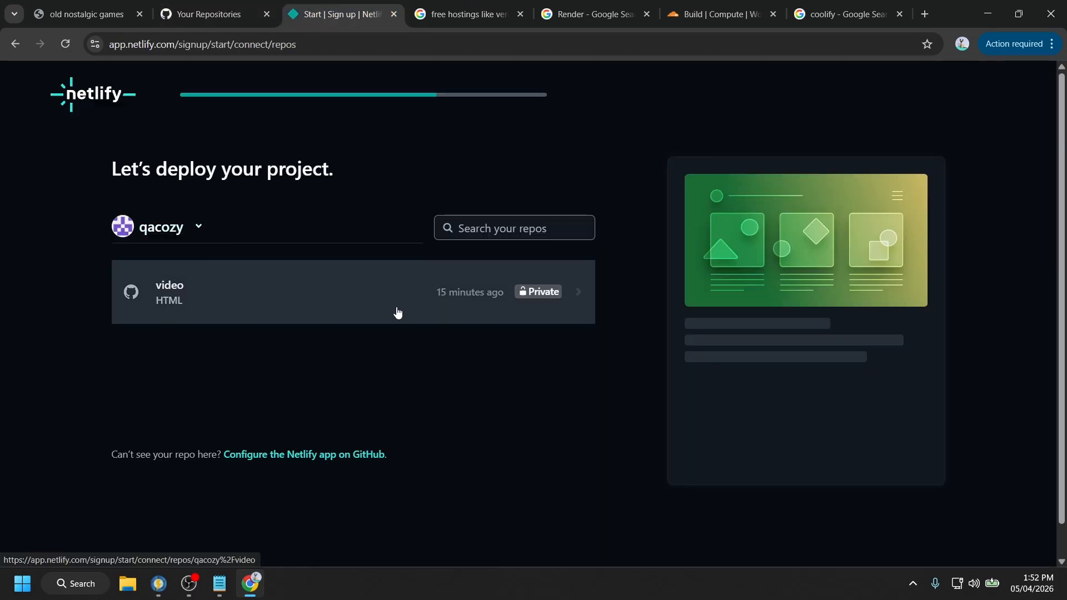
# - Deploy the video repository as the heartfelt-sfogliatella-1dbbeb site
pyautogui.click(574, 298)
pyautogui.scroll(-3, 522, 354)
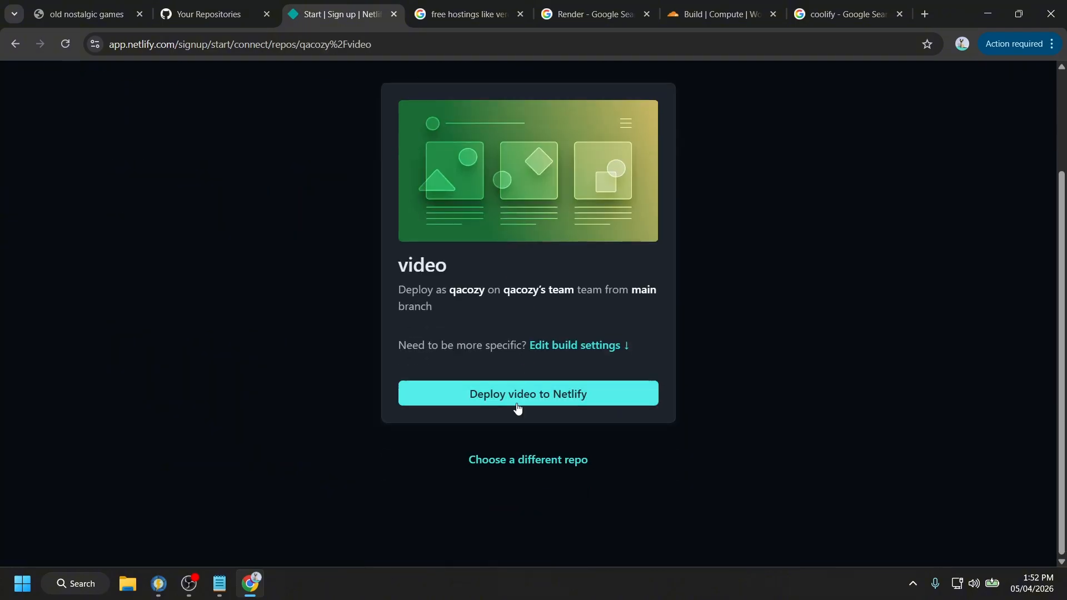
pyautogui.click(537, 399)
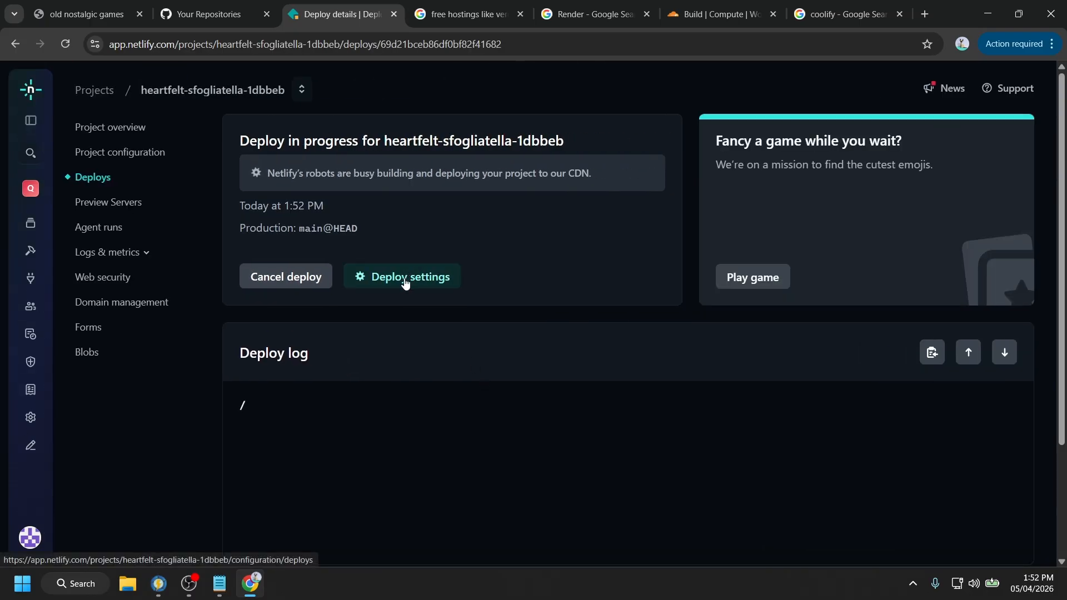
pyautogui.scroll(-2, 405, 287)
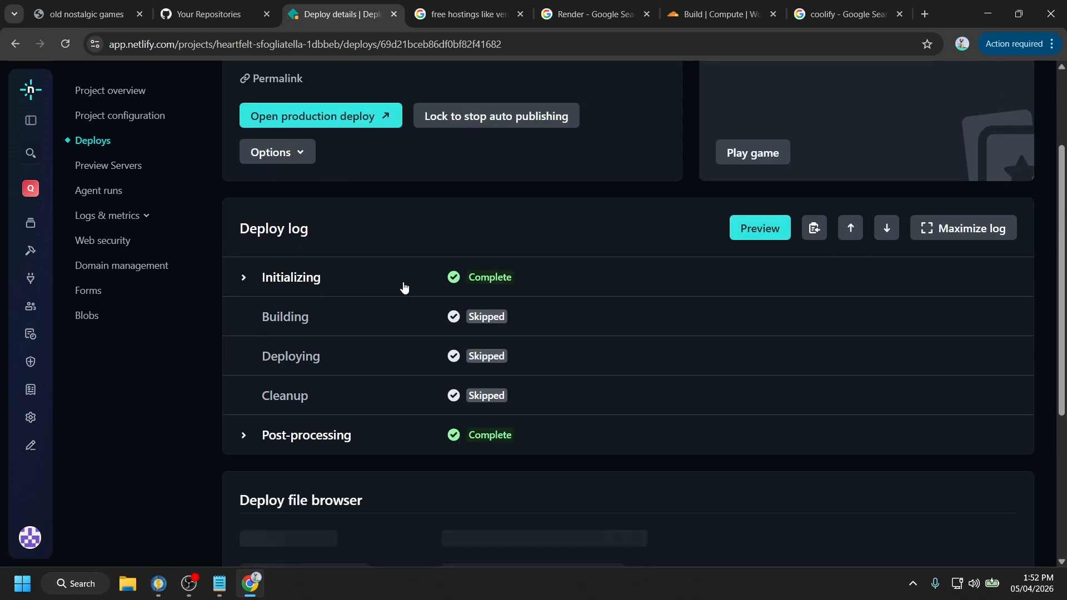
pyautogui.scroll(-7, 404, 287)
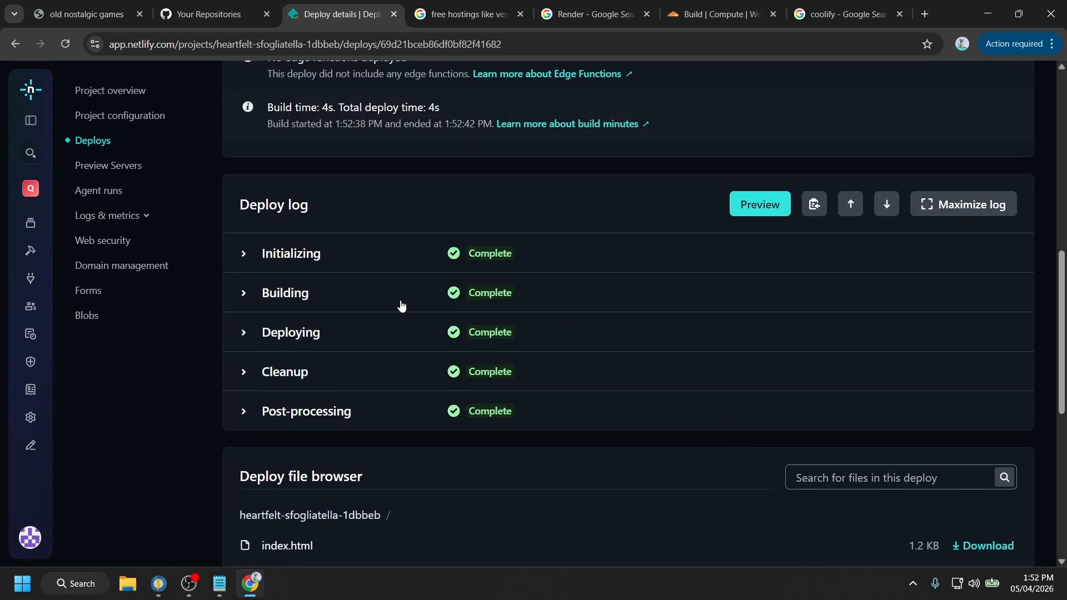
pyautogui.scroll(-2, 401, 306)
pyautogui.scroll(13, 400, 300)
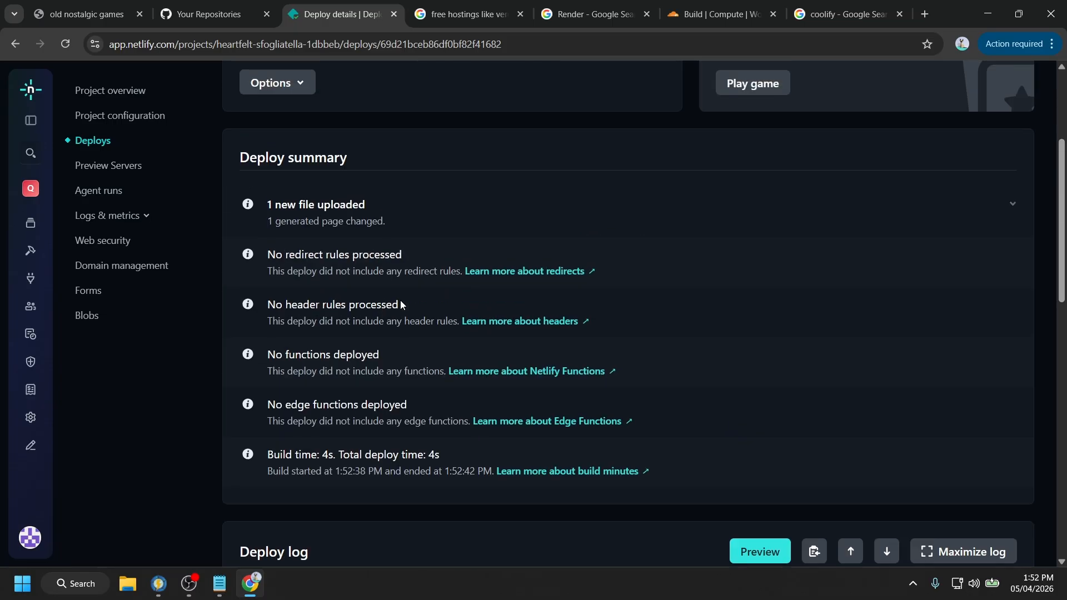
# - Open the deploy's Options menu, dismissing the lock auto-publishing prompt
pyautogui.click(295, 297)
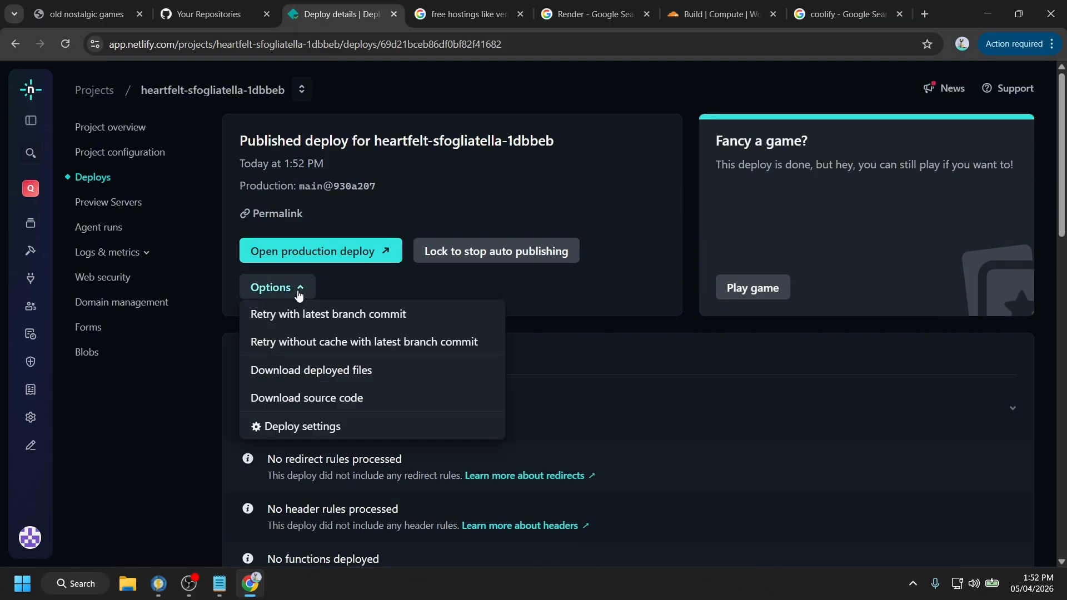
pyautogui.click(477, 259)
pyautogui.press('Escape')
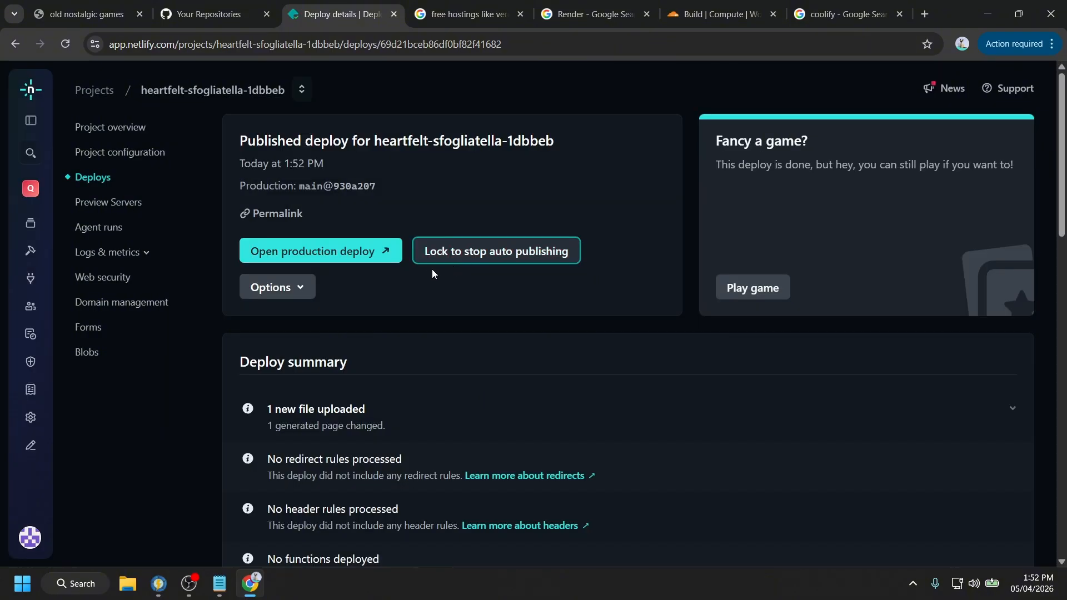
pyautogui.click(287, 292)
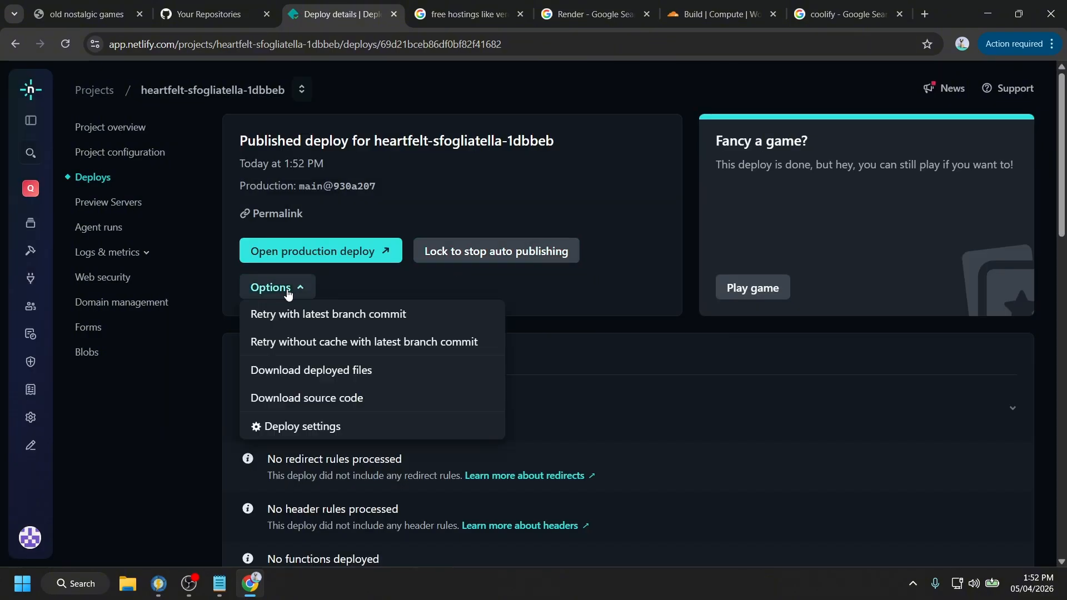
# - Open the site's build and deploy settings and scroll through them
pyautogui.click(278, 426)
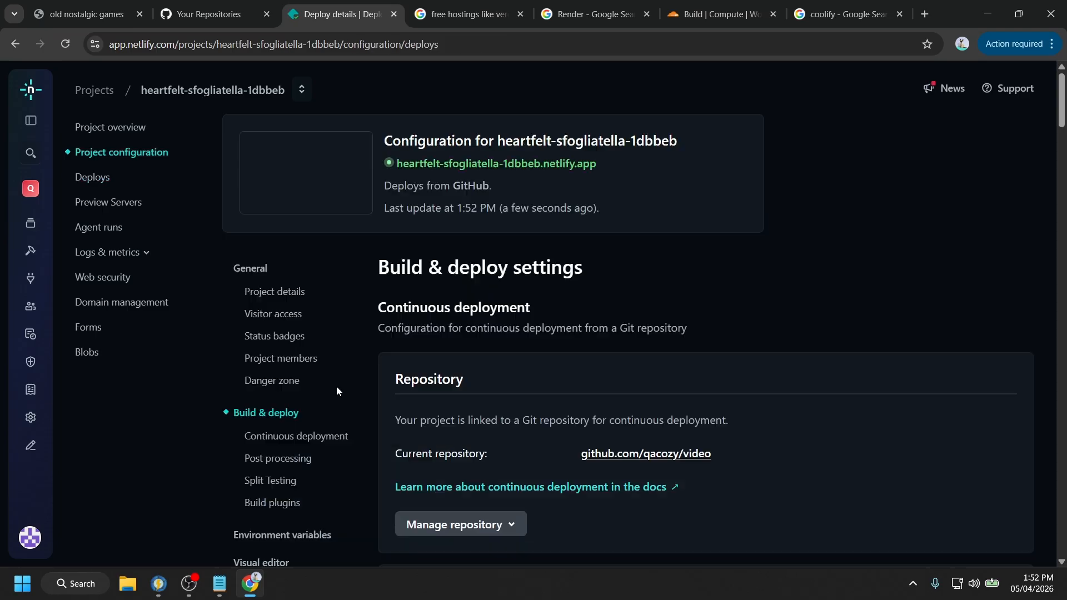
pyautogui.scroll(-1, 405, 358)
pyautogui.scroll(-10, 450, 360)
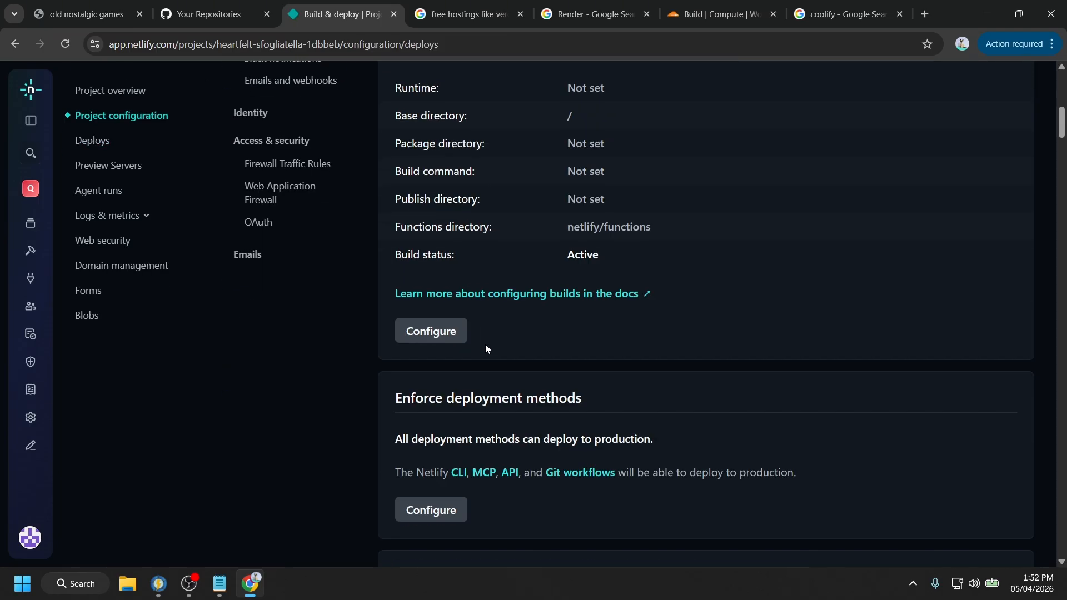
pyautogui.scroll(-4, 485, 349)
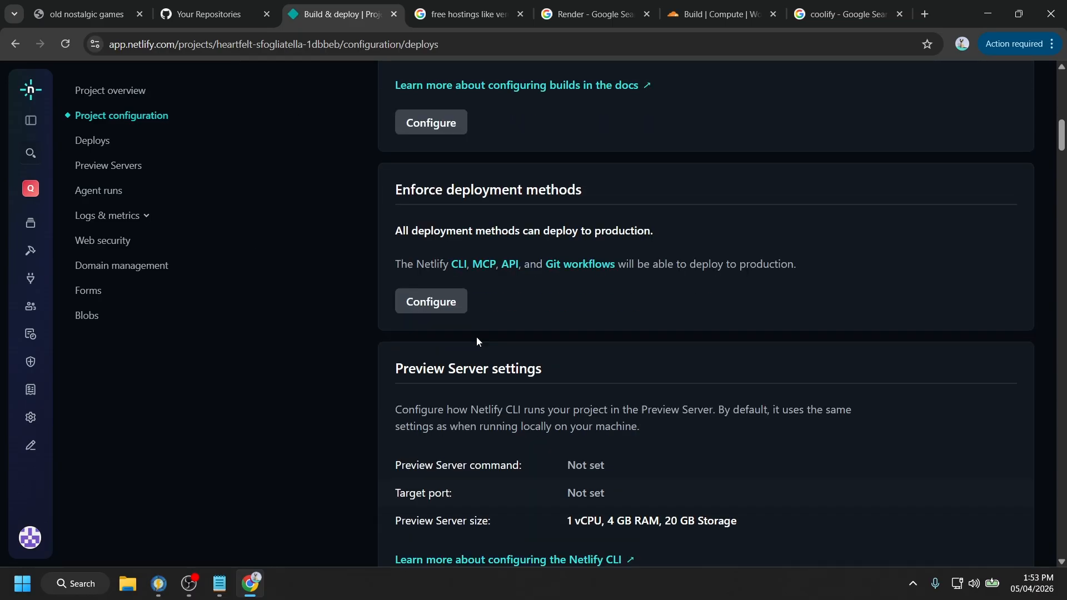
pyautogui.scroll(-6, 539, 270)
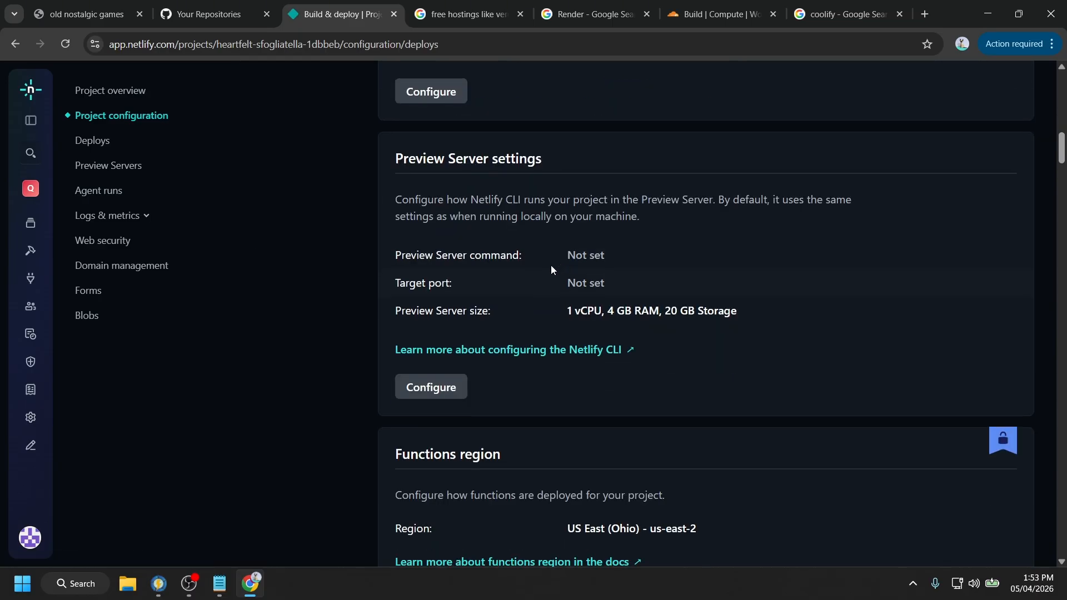
pyautogui.scroll(-4, 550, 267)
pyautogui.scroll(-4, 549, 270)
pyautogui.scroll(-4, 549, 270)
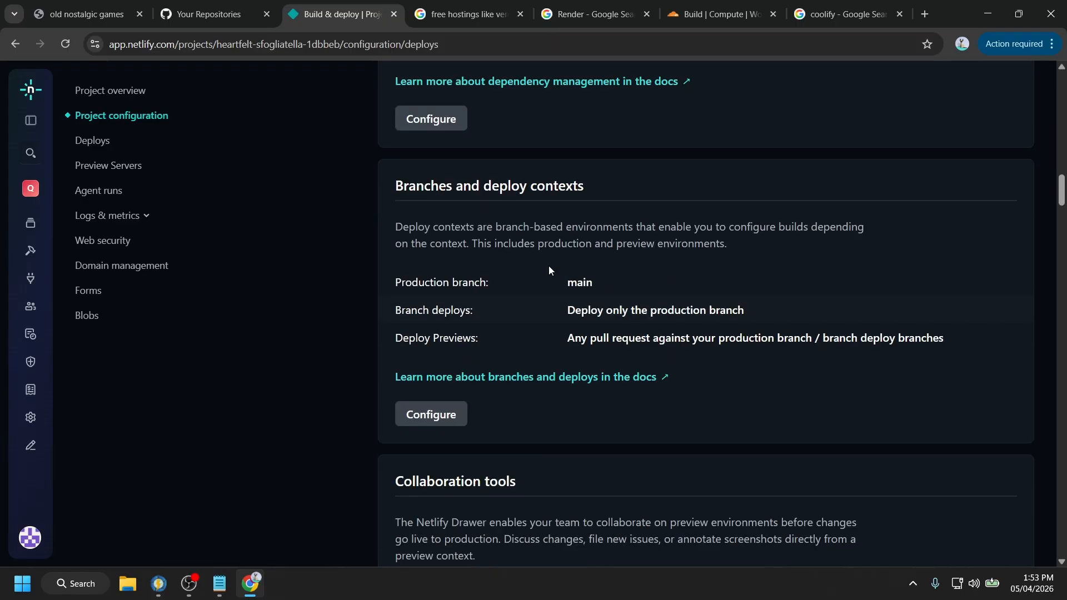
pyautogui.scroll(-10, 549, 268)
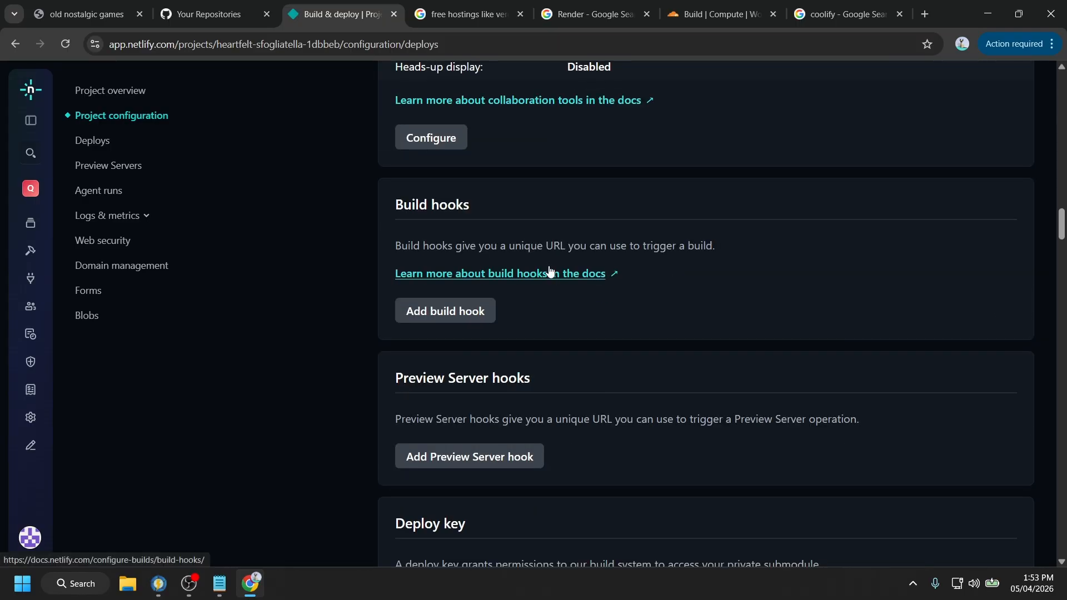
pyautogui.scroll(-9, 549, 270)
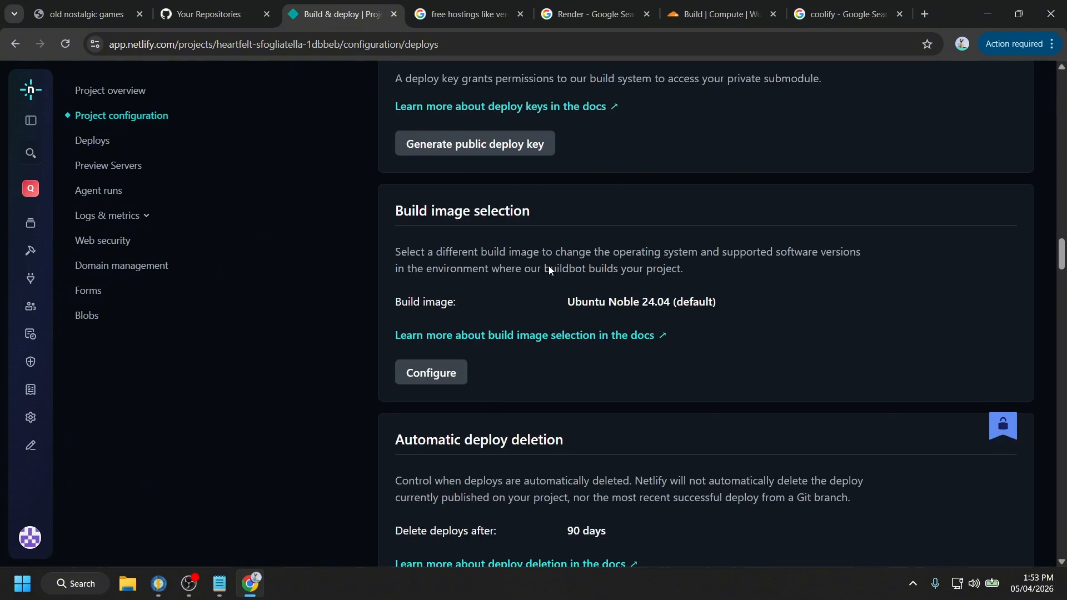
pyautogui.scroll(1, 549, 270)
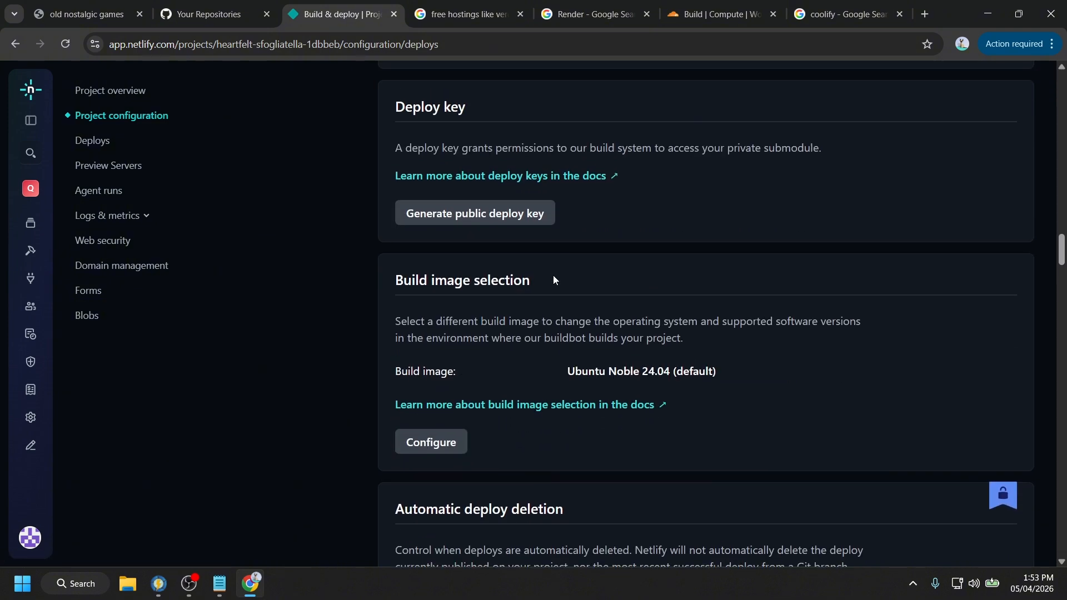
pyautogui.scroll(-4, 550, 278)
pyautogui.scroll(-12, 548, 280)
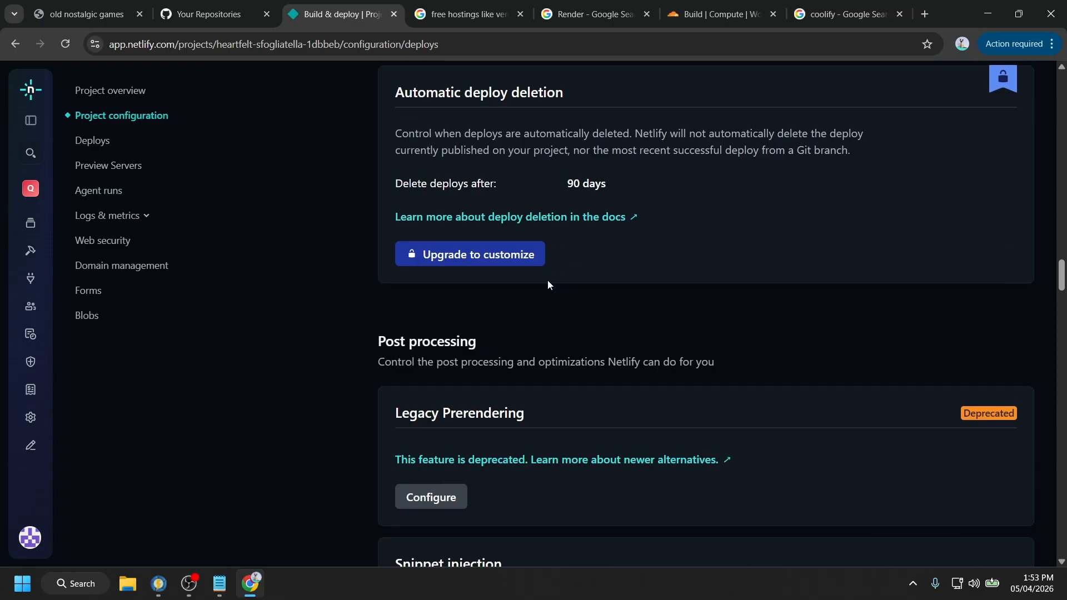
pyautogui.scroll(-16, 548, 280)
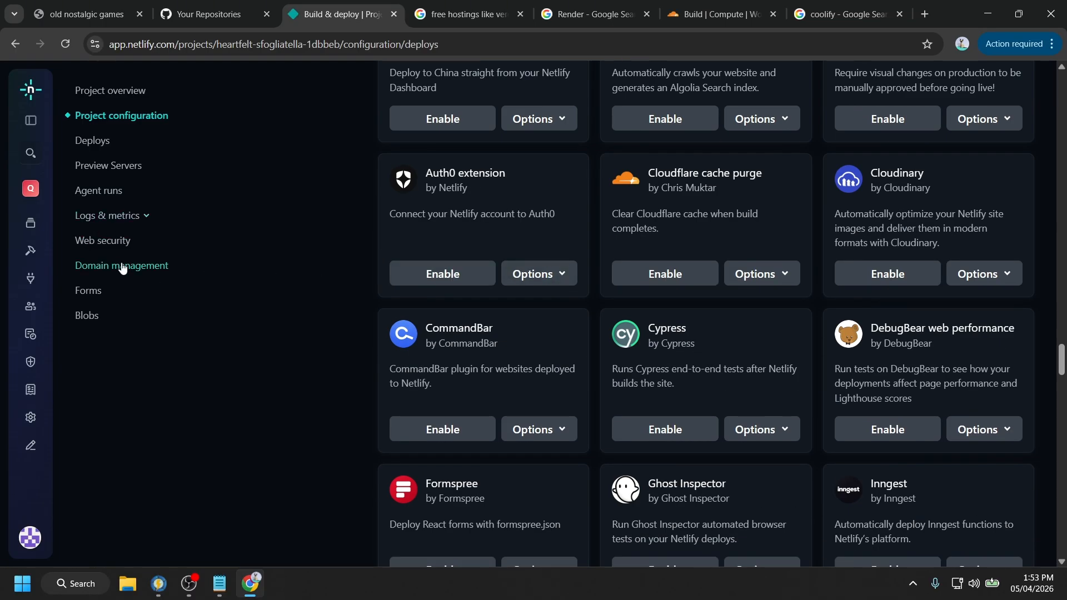
# - Visit Deploys and notification settings, then return to Build & deploy settings
pyautogui.click(94, 142)
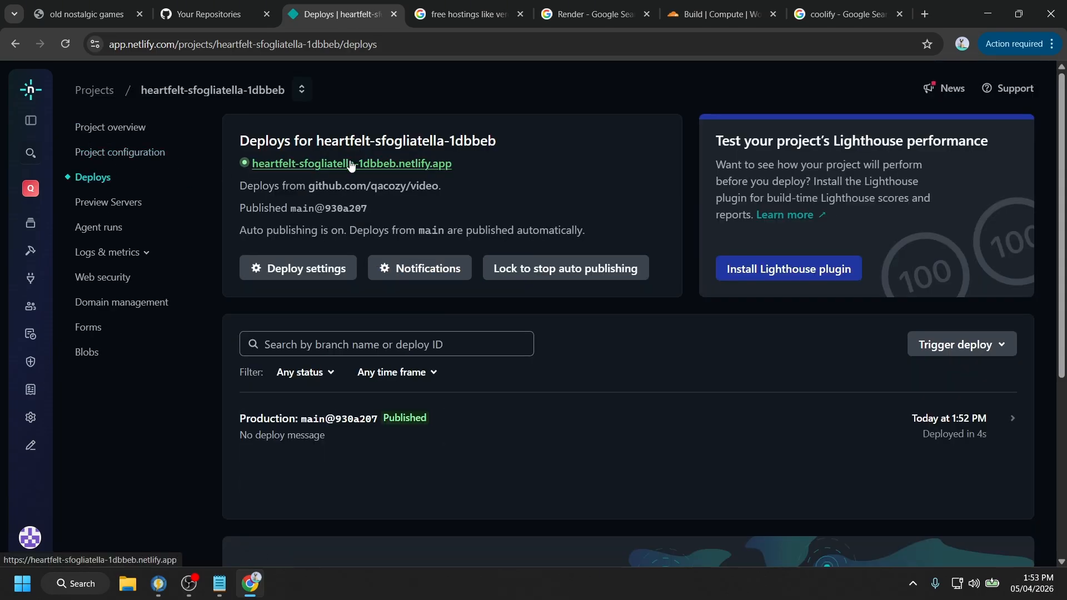
pyautogui.click(410, 271)
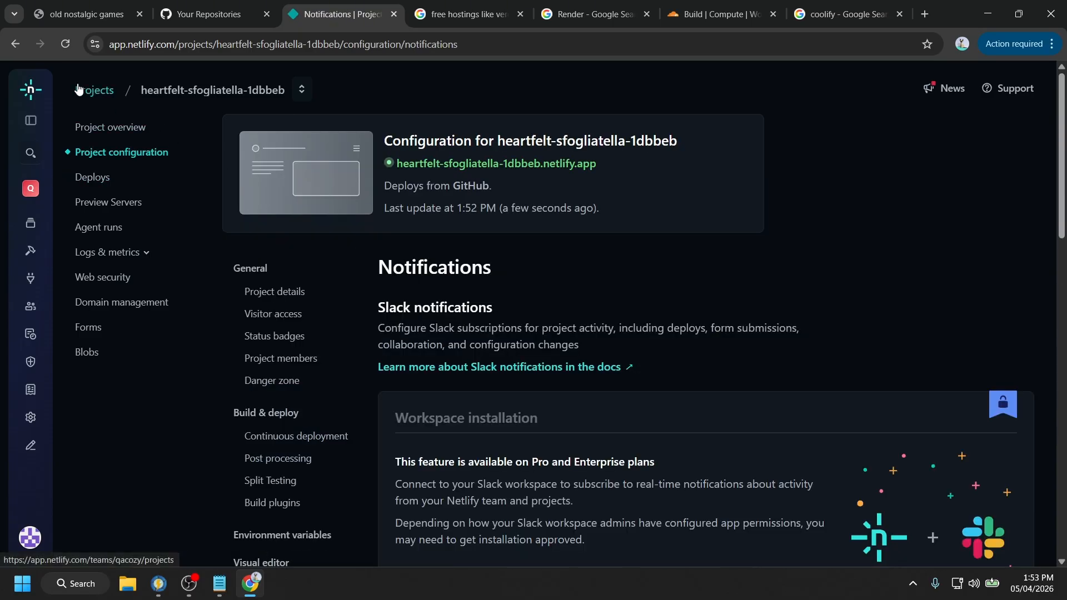
pyautogui.click(108, 151)
pyautogui.click(100, 183)
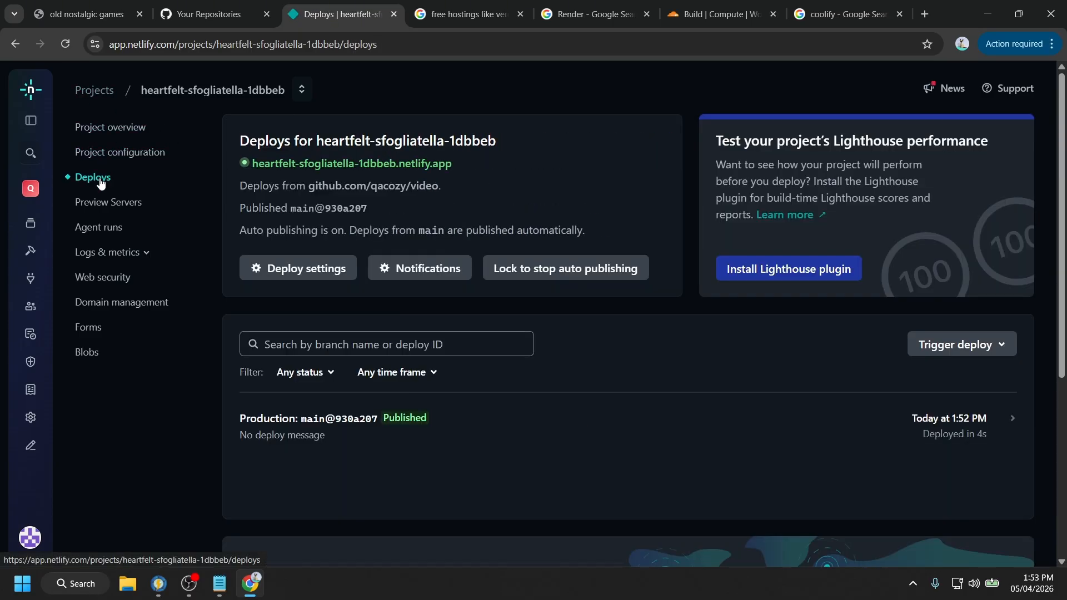
pyautogui.click(303, 268)
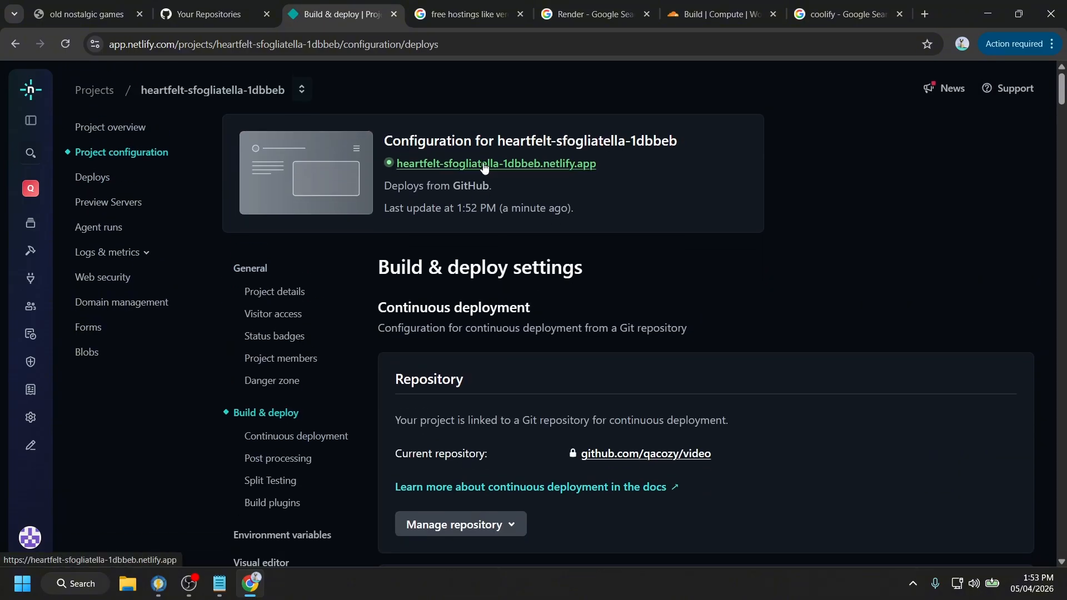
# - Open the live heartfelt-sfogliatella-1dbbeb.netlify.app site, test its three links, and close the iStock tabs
pyautogui.click(485, 162)
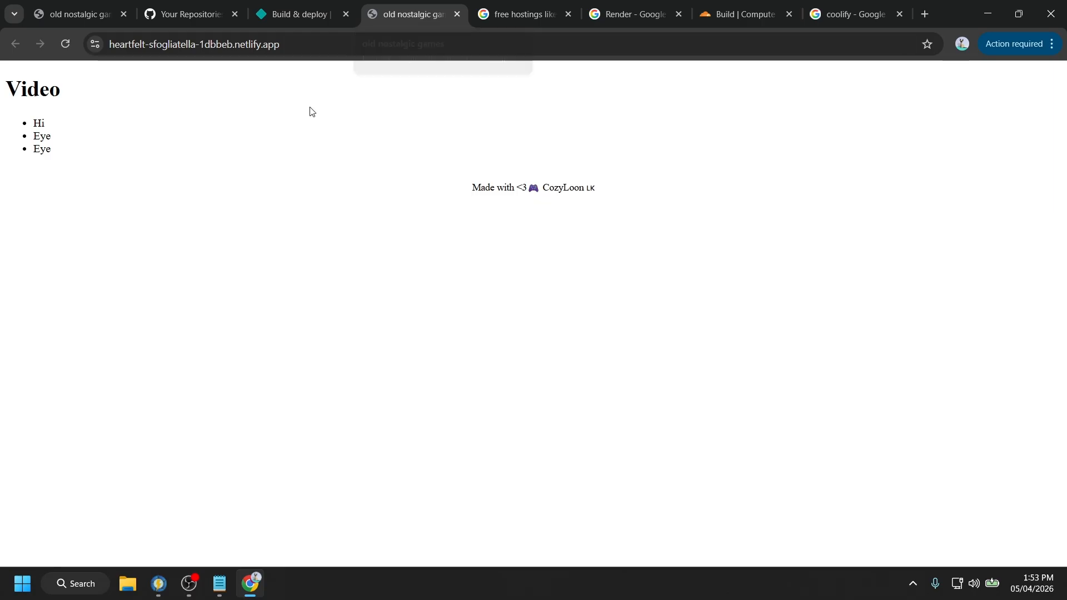
pyautogui.click(349, 4)
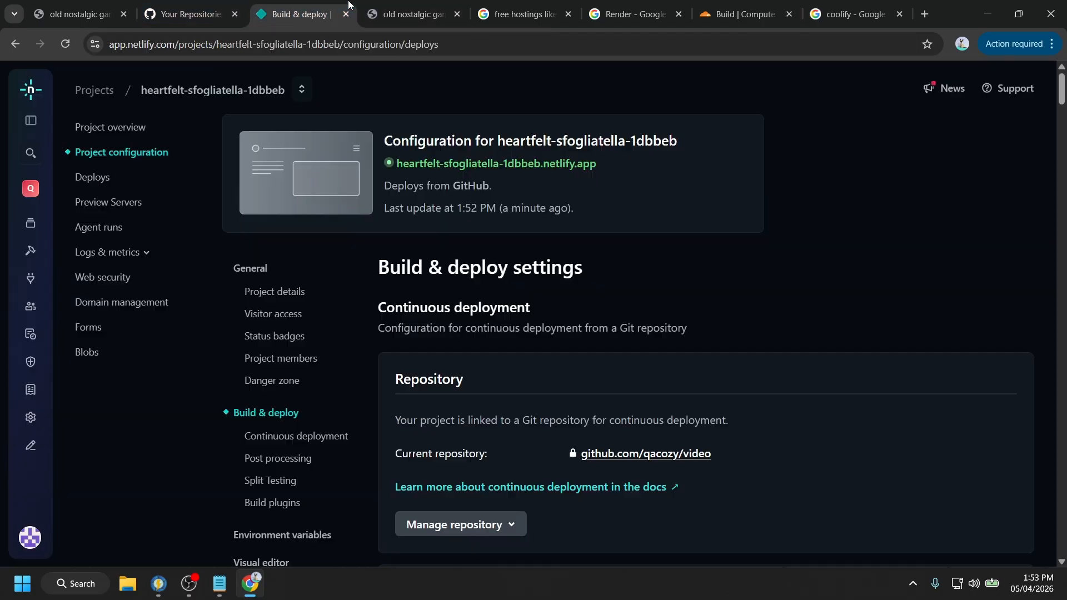
pyautogui.click(448, 167)
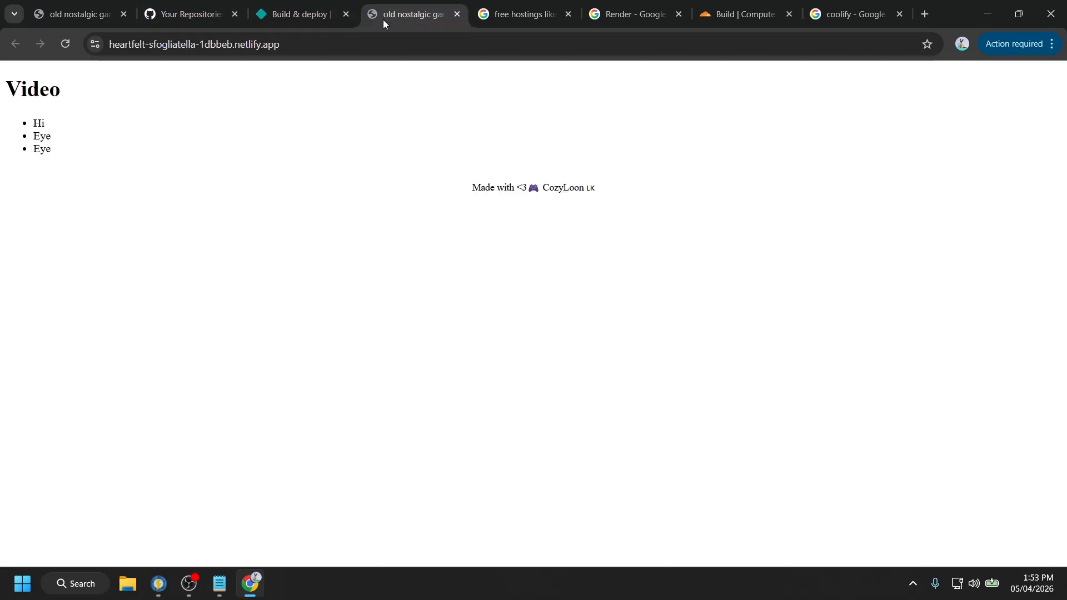
pyautogui.click(40, 127)
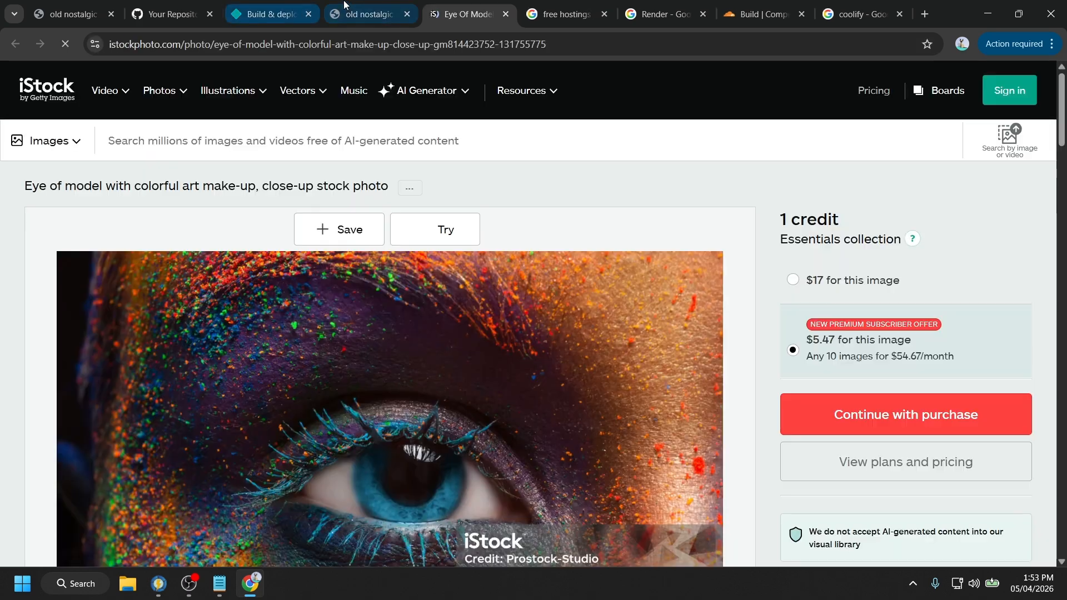
pyautogui.click(344, 7)
pyautogui.click(45, 142)
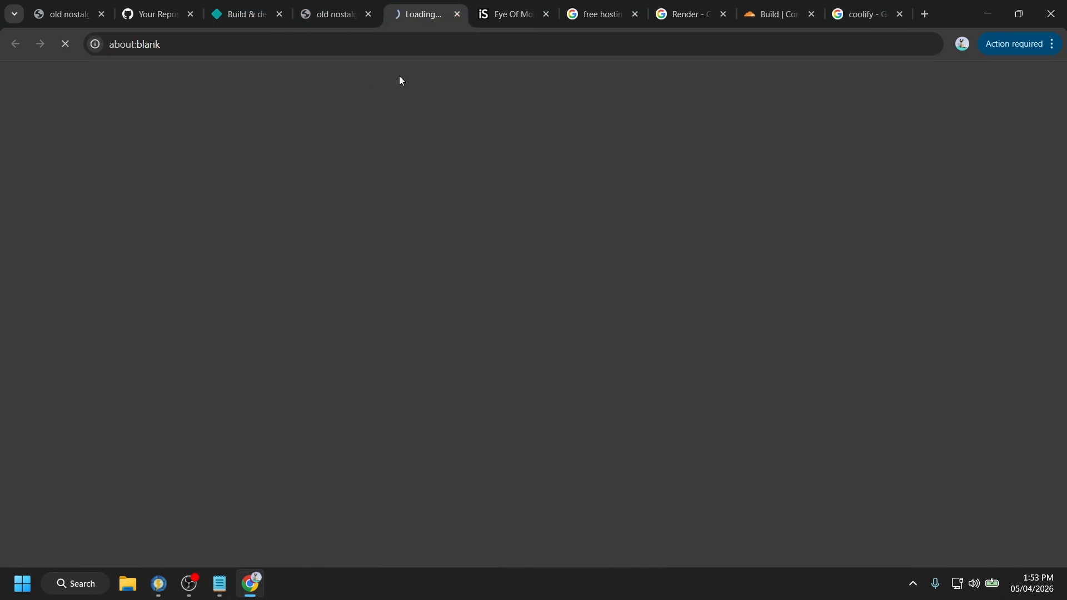
pyautogui.click(332, 16)
pyautogui.click(45, 149)
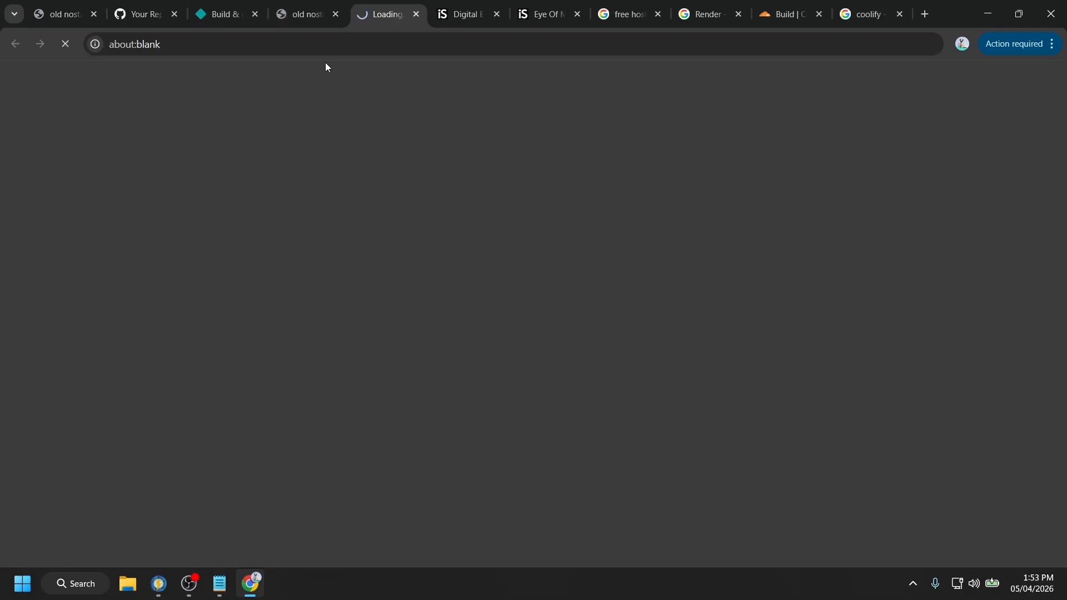
pyautogui.click(417, 15)
pyautogui.click(417, 15)
pyautogui.click(417, 15)
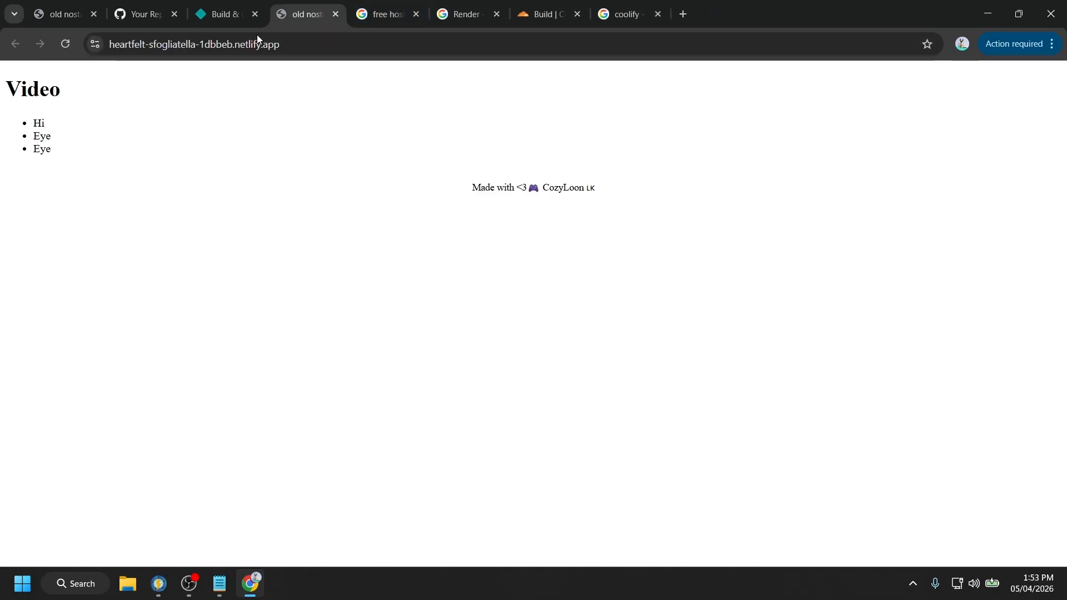
# - Select the site's subdomain in the address bar, then show Netlify's repository management options
pyautogui.click(88, 45)
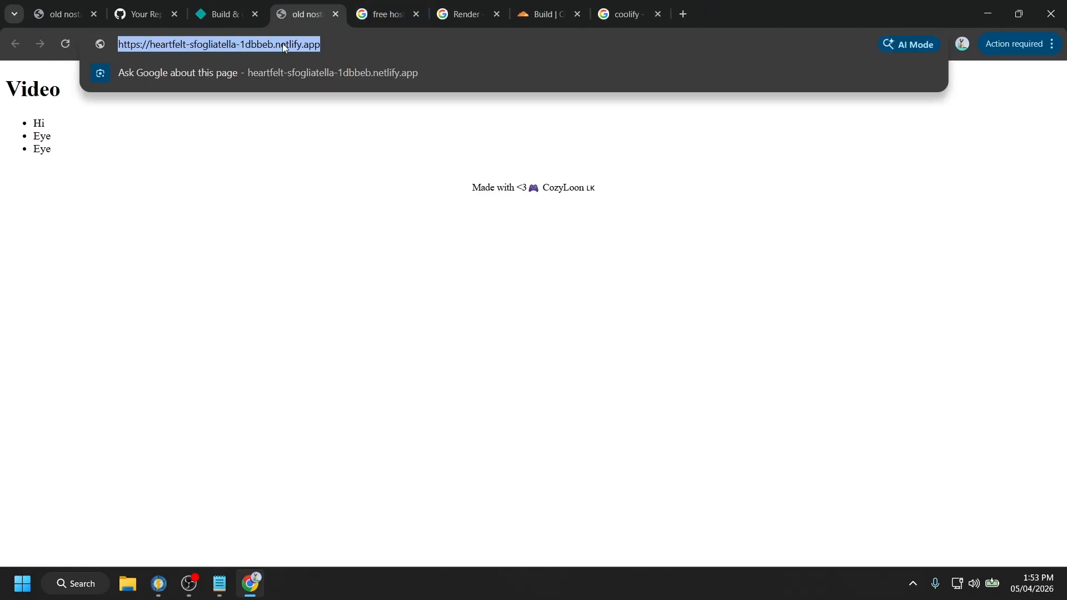
pyautogui.doubleClick(283, 44)
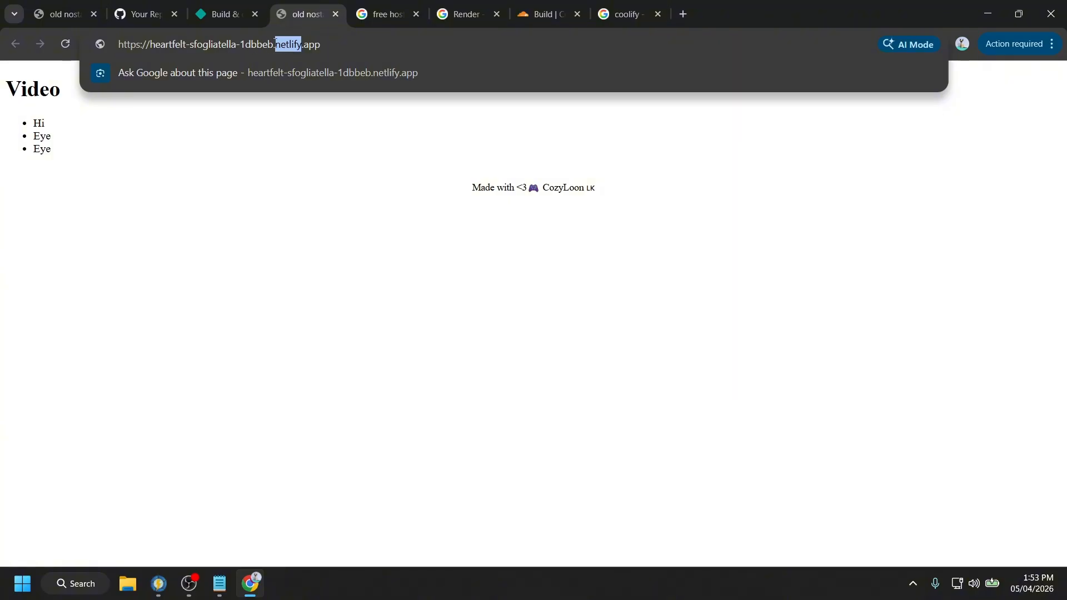
pyautogui.moveTo(275, 45); pyautogui.dragTo(127, 40)
pyautogui.click(253, 24)
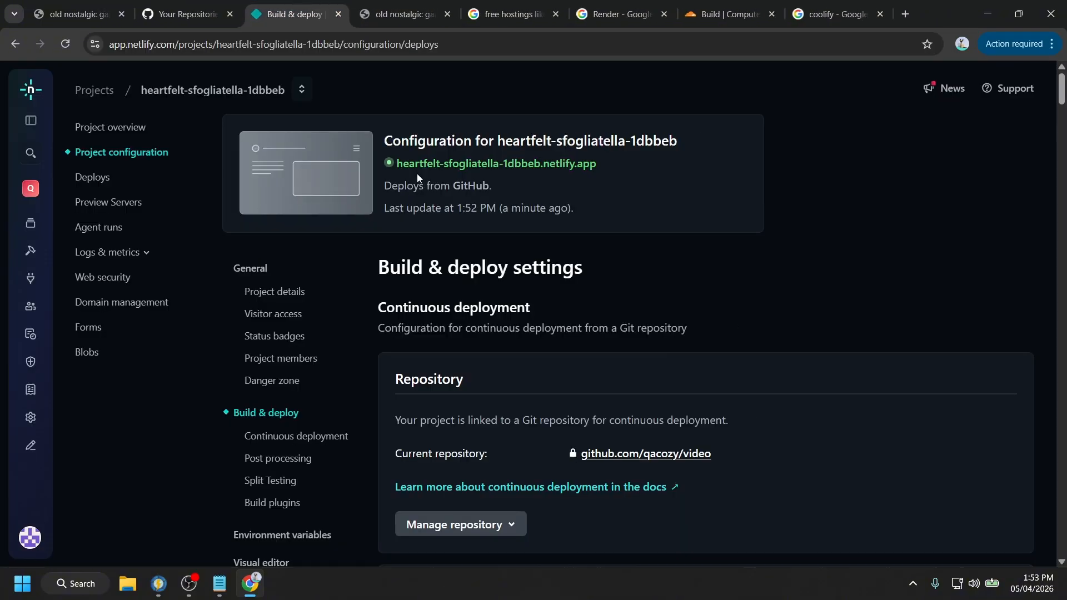
pyautogui.scroll(-3, 462, 278)
pyautogui.scroll(-1, 453, 318)
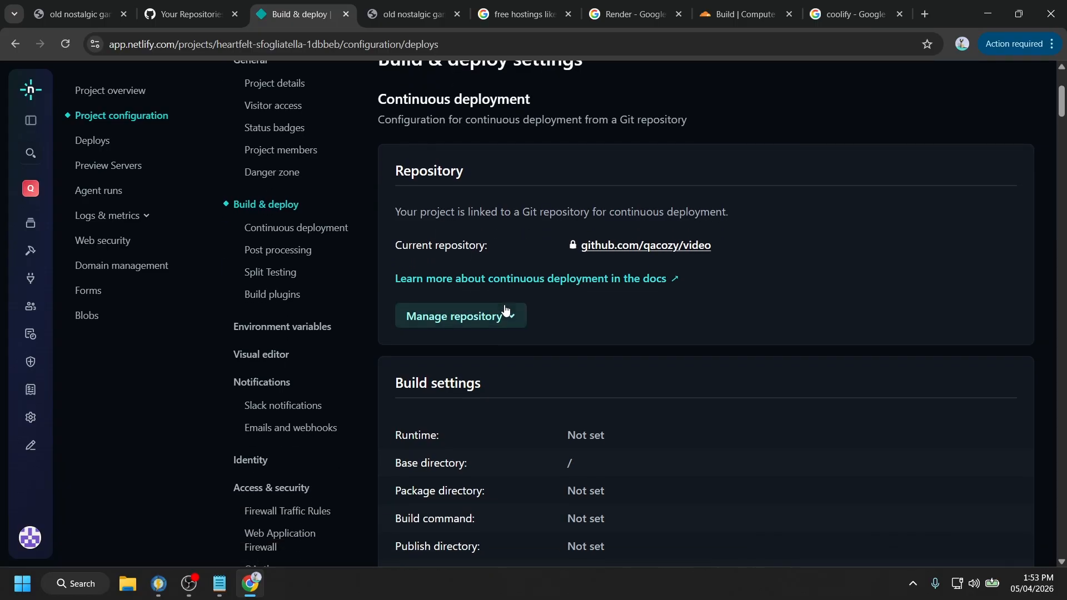
pyautogui.click(516, 320)
# - Open Domain management to view heartfelt-sfogliatella-1dbbeb.netlify.app under Production domains
pyautogui.scroll(-4, 600, 334)
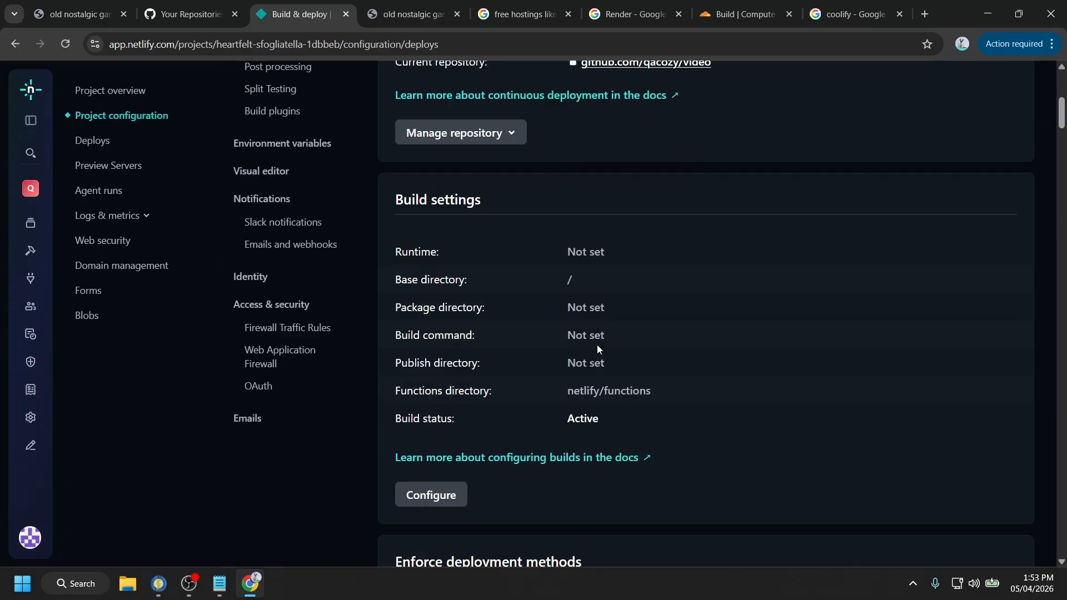
pyautogui.scroll(4, 453, 400)
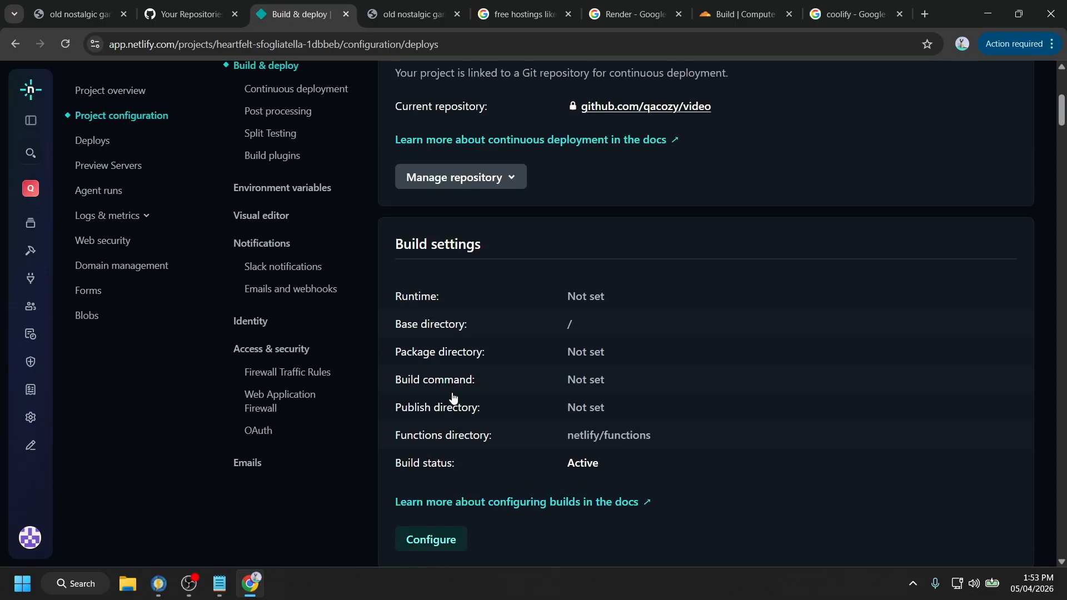
pyautogui.click(106, 266)
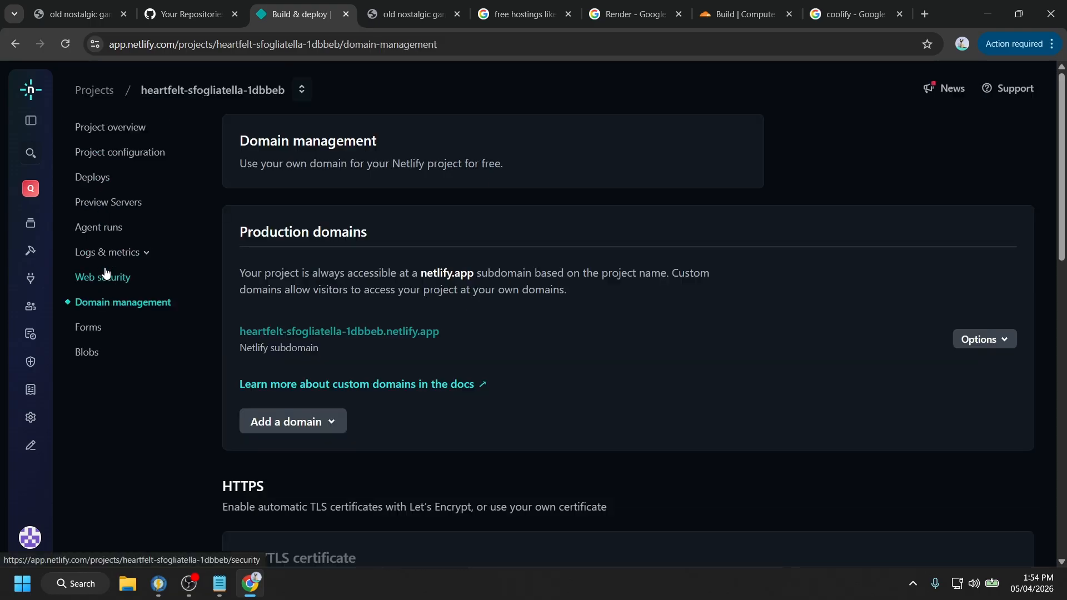
pyautogui.scroll(-9, 511, 309)
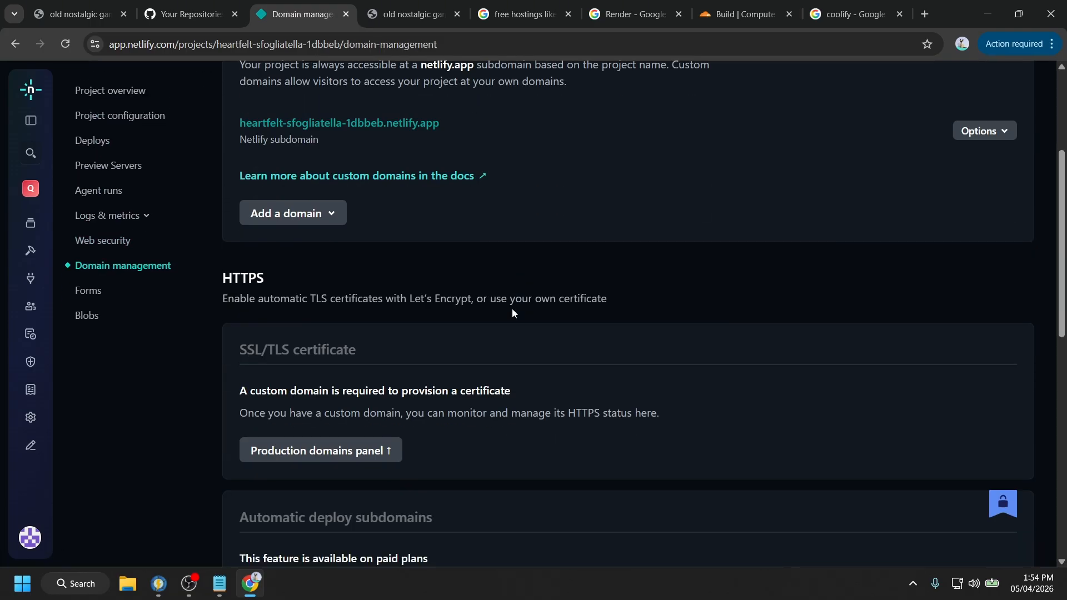
pyautogui.scroll(-5, 512, 309)
pyautogui.scroll(10, 512, 308)
pyautogui.scroll(-6, 511, 308)
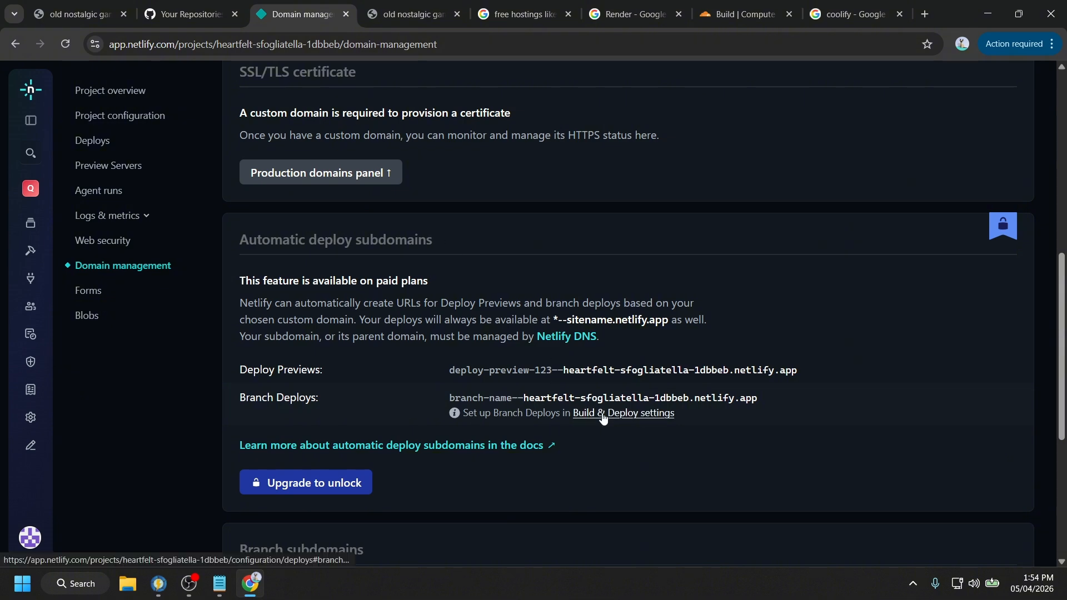
pyautogui.scroll(5, 603, 417)
pyautogui.scroll(2, 605, 418)
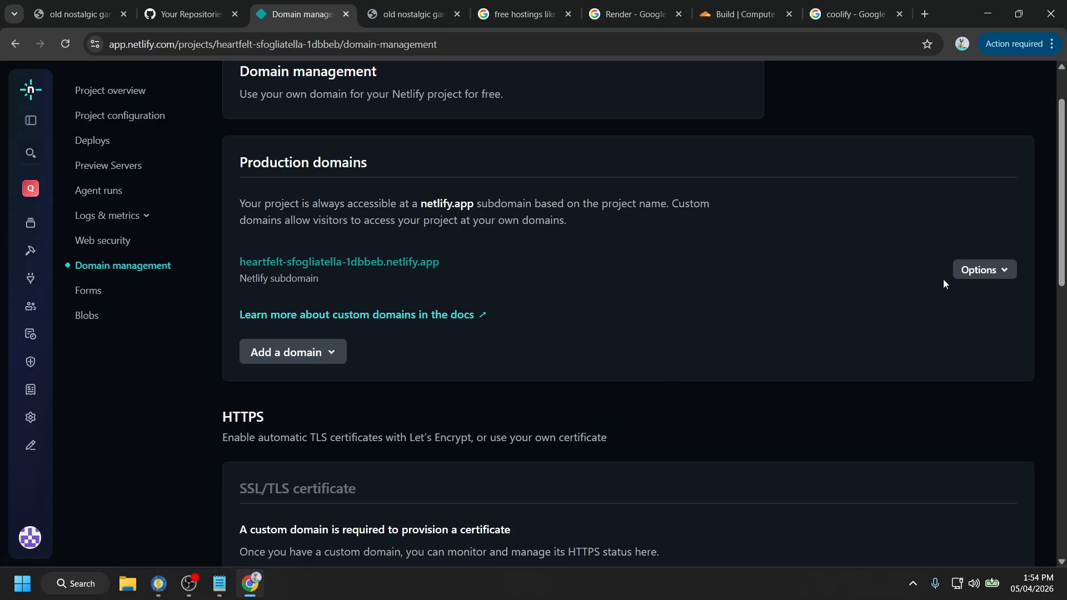
# - Try renaming the project to 'video', which turns out to be already taken
pyautogui.click(970, 271)
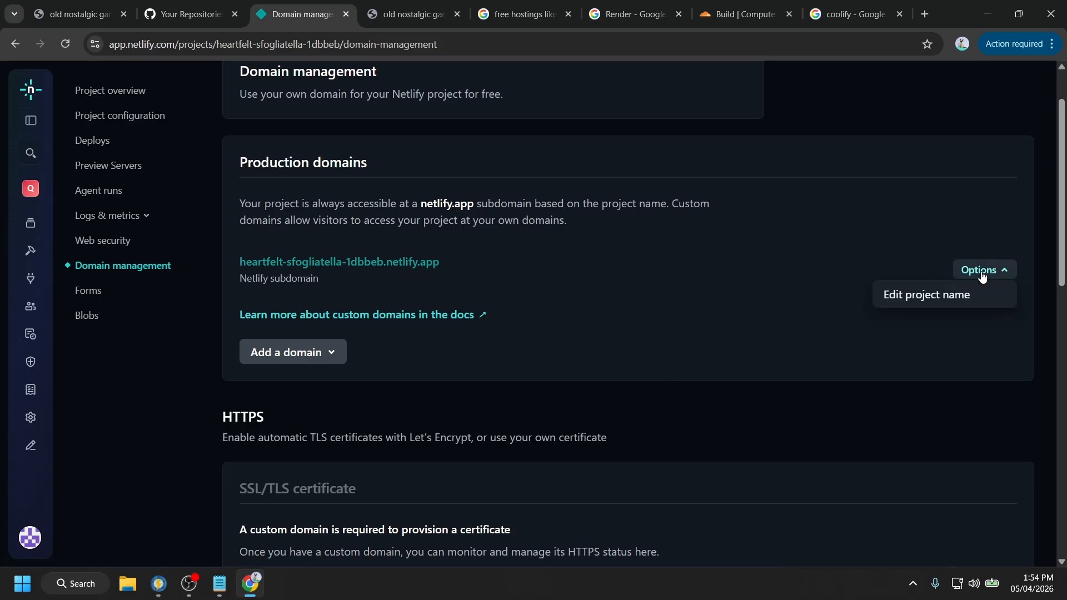
pyautogui.click(936, 300)
pyautogui.hotkey('ctrl', 'a')
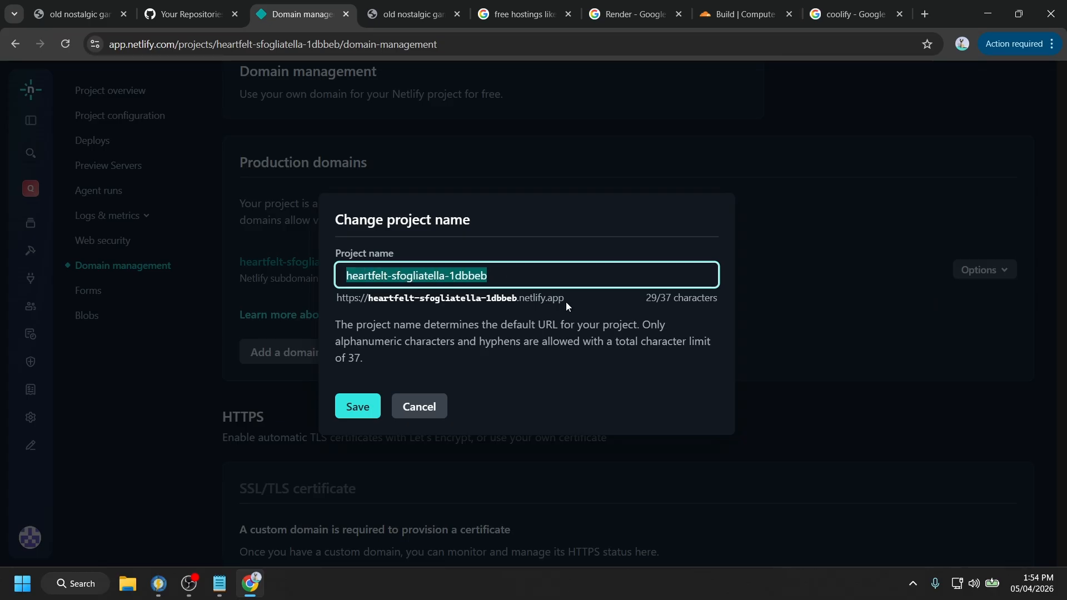
pyautogui.click(428, 407)
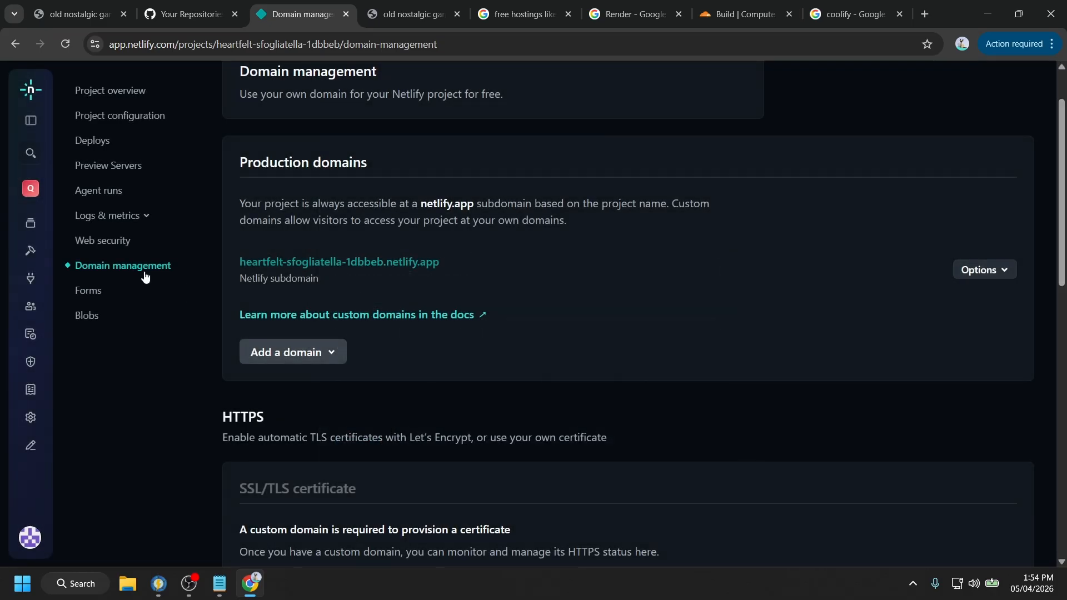
pyautogui.scroll(1, 574, 122)
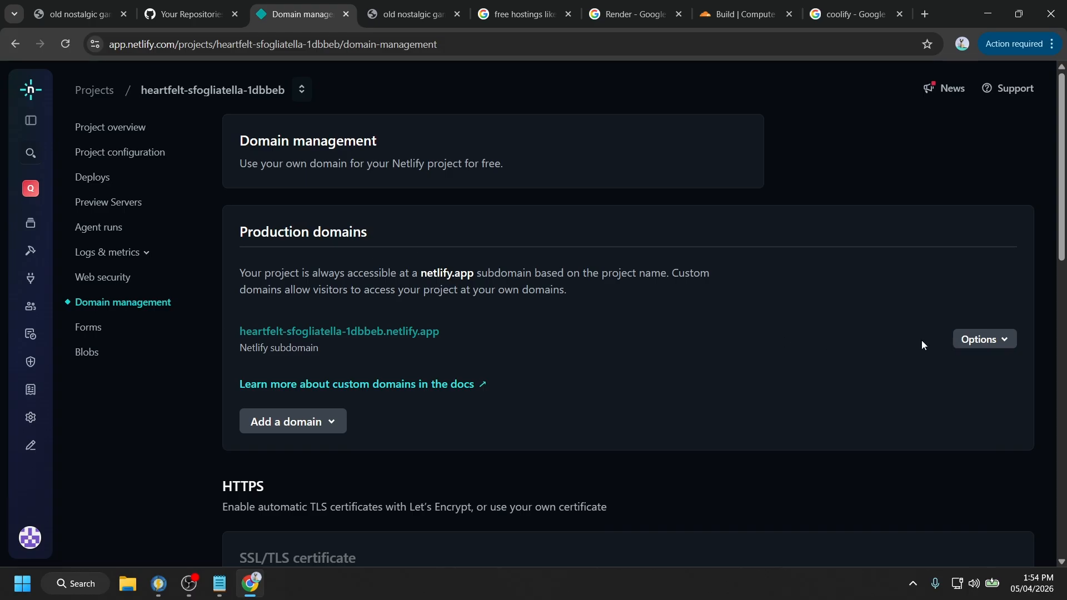
pyautogui.click(978, 340)
pyautogui.click(935, 364)
pyautogui.hotkey('ctrl', 'a')
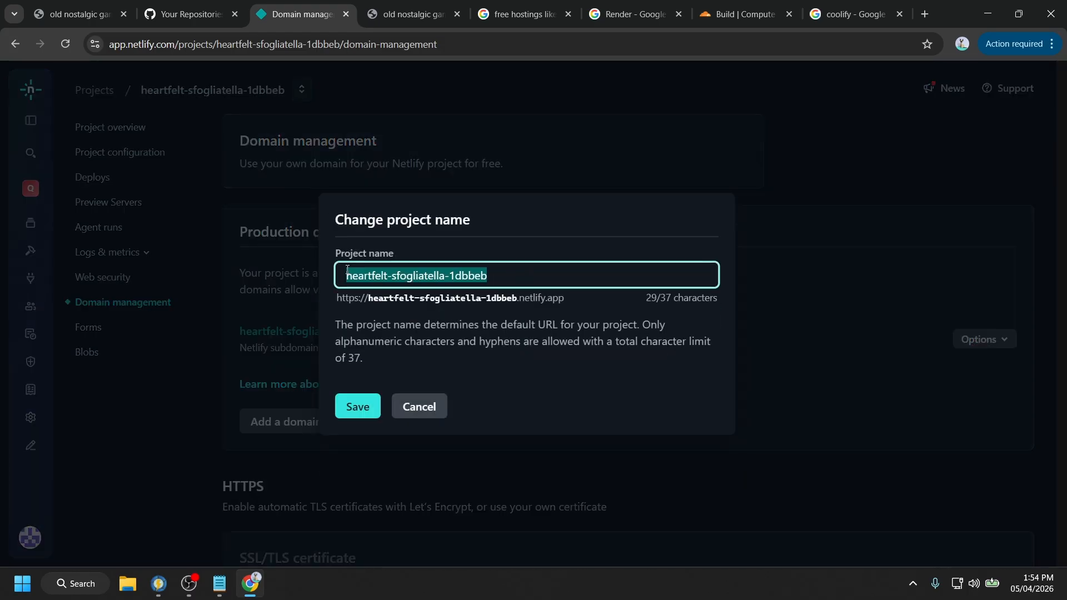
pyautogui.write('video')
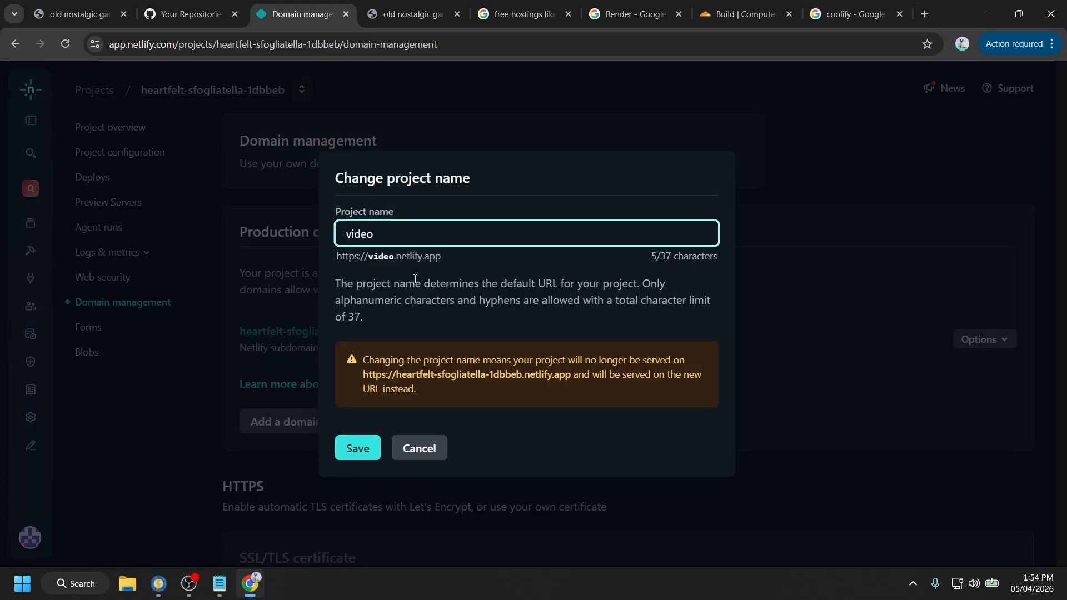
pyautogui.click(373, 259)
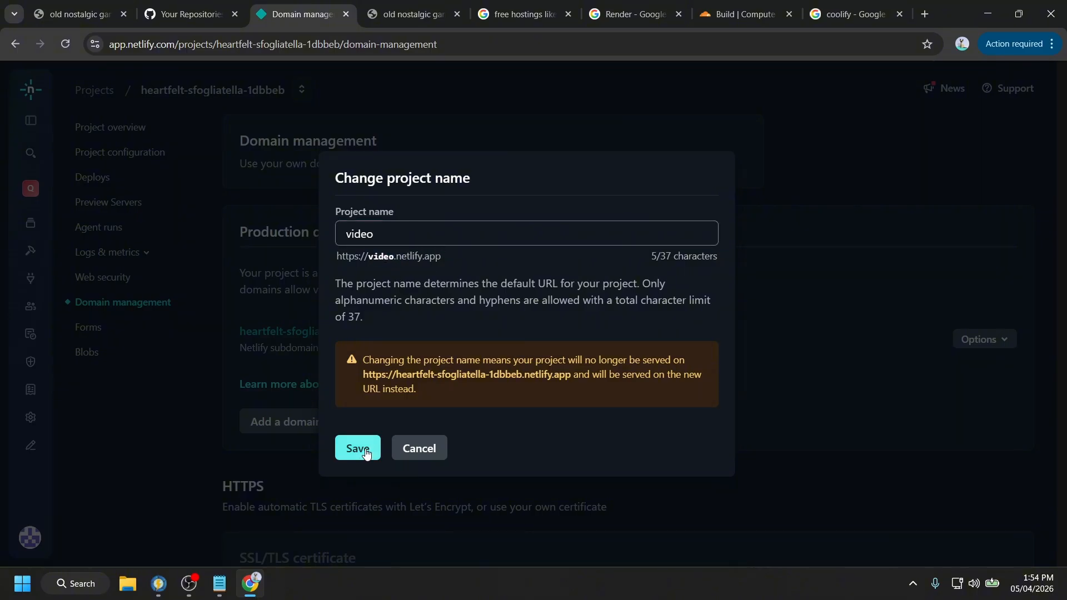
pyautogui.moveTo(415, 361); pyautogui.dragTo(547, 386)
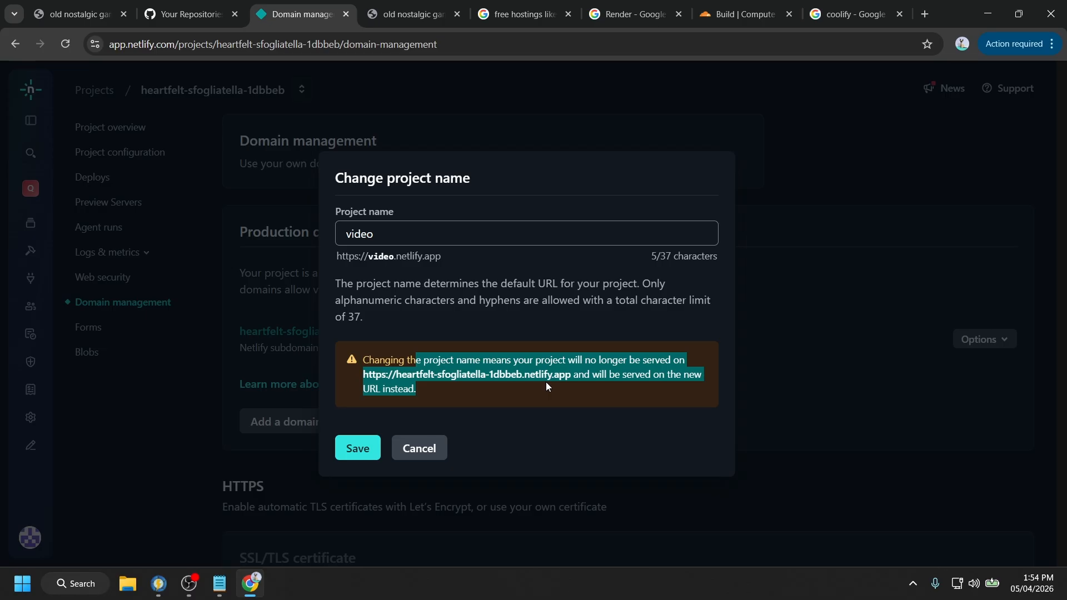
pyautogui.click(358, 448)
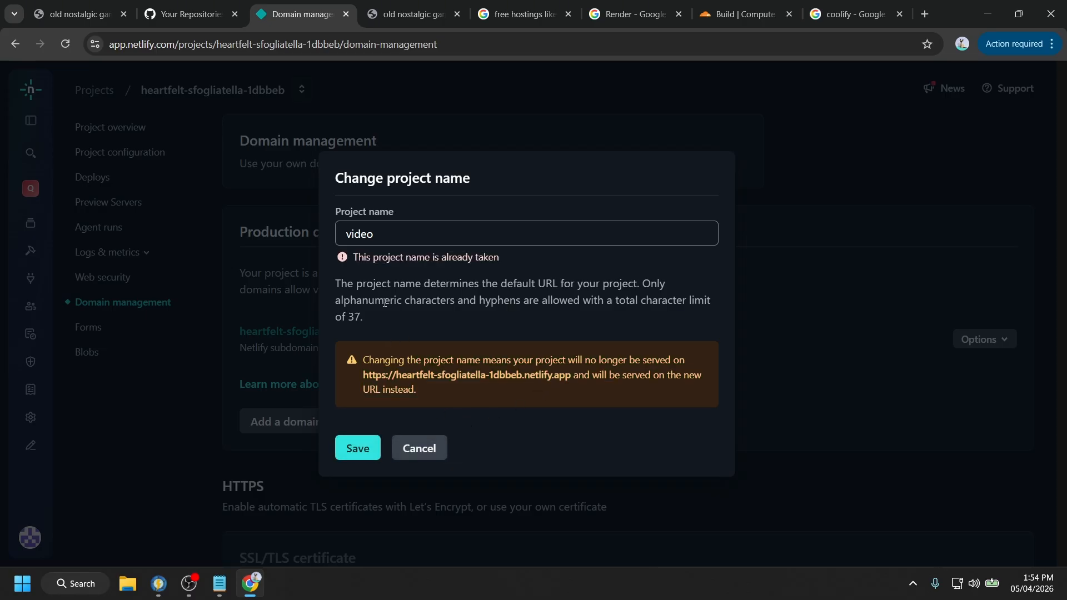
# - Replace the project name with 'ytsample' and save it
pyautogui.click(359, 233)
pyautogui.doubleClick(360, 233)
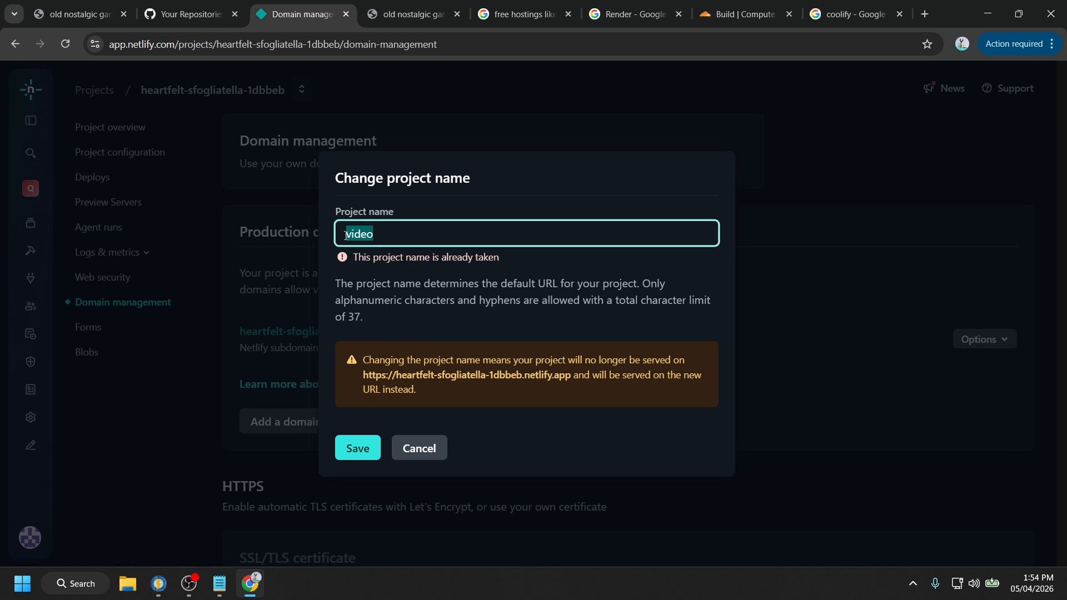
pyautogui.write('ytsam')
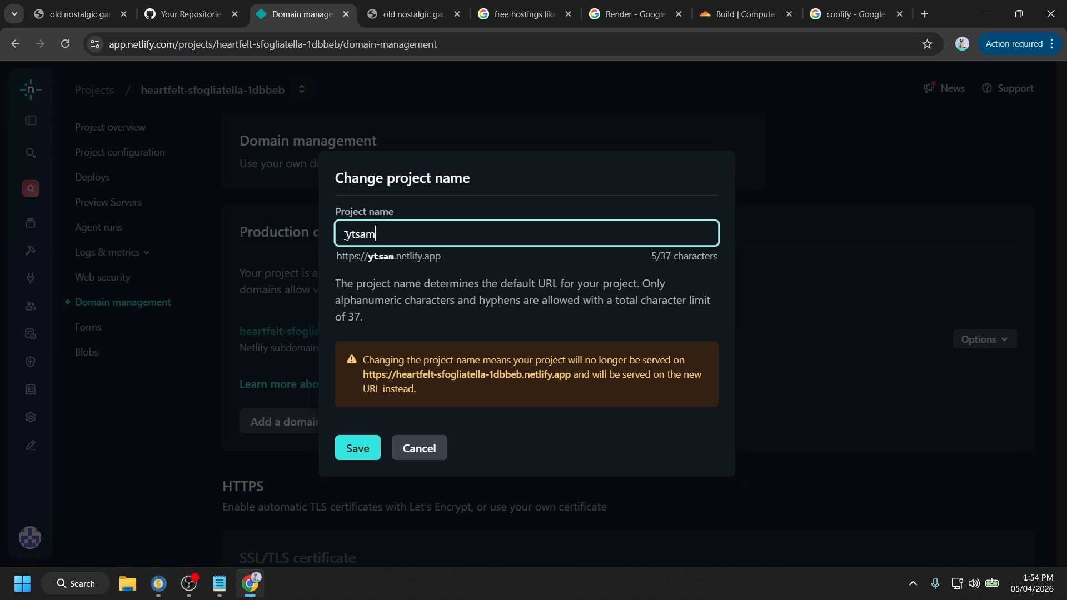
pyautogui.write('ple')
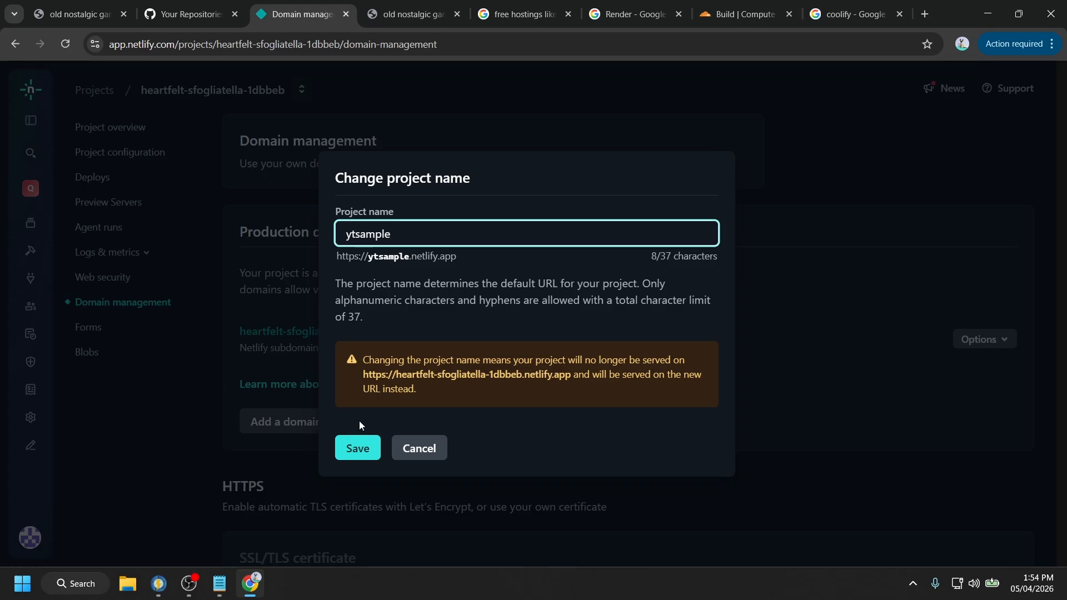
pyautogui.click(360, 447)
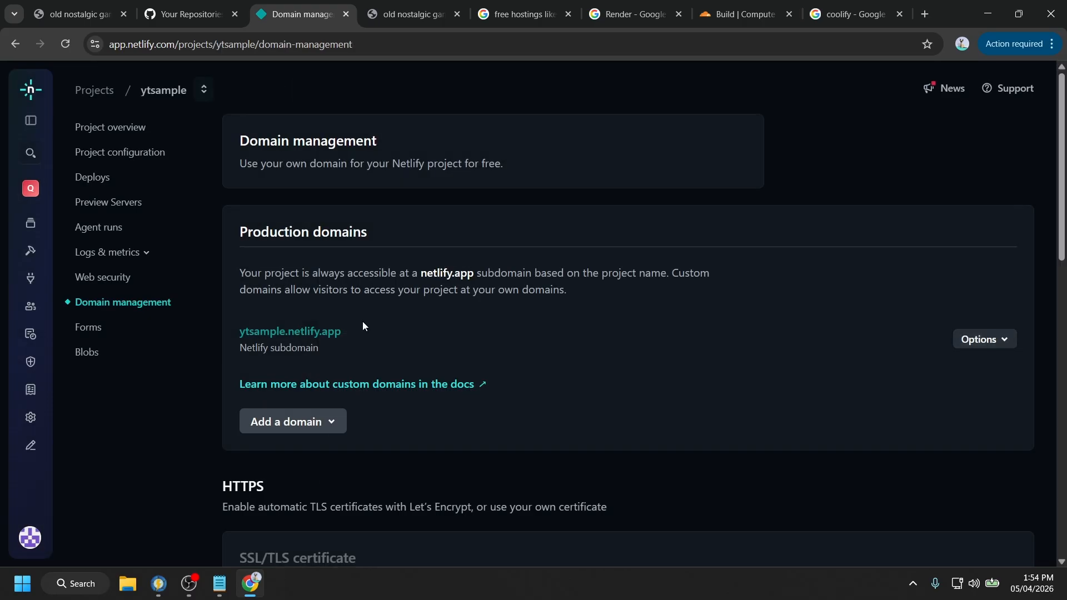
# - Open the live site at ytsample.netlify.app, check its Video list (Hi, Eye, Eye), then go to GitHub repositories
pyautogui.click(316, 332)
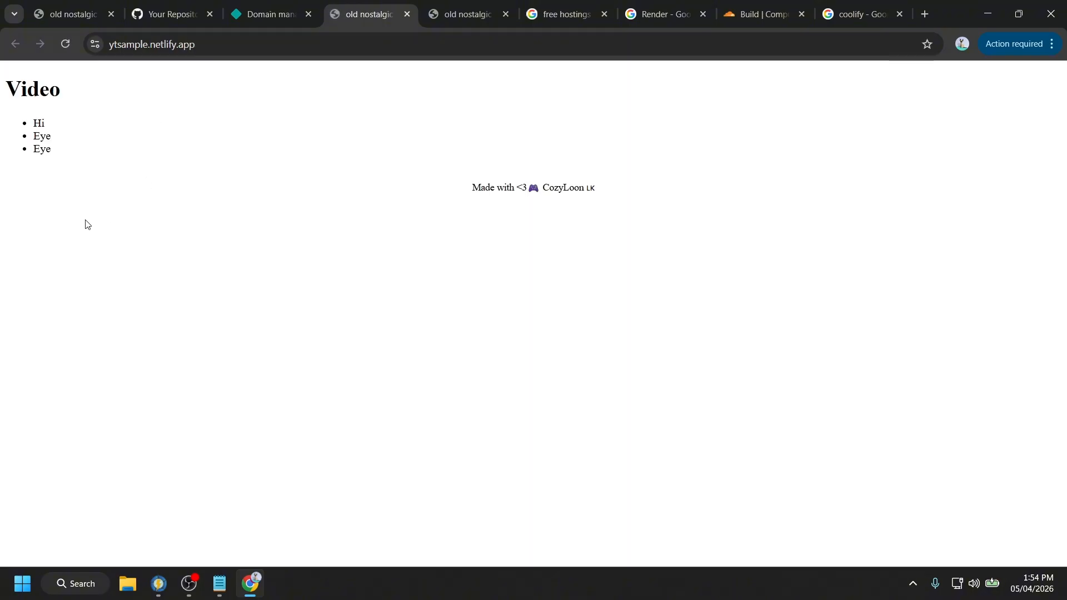
pyautogui.moveTo(83, 221); pyautogui.dragTo(3, 84)
pyautogui.moveTo(70, 156); pyautogui.dragTo(28, 120)
pyautogui.click(77, 162)
pyautogui.moveTo(59, 162); pyautogui.dragTo(25, 115)
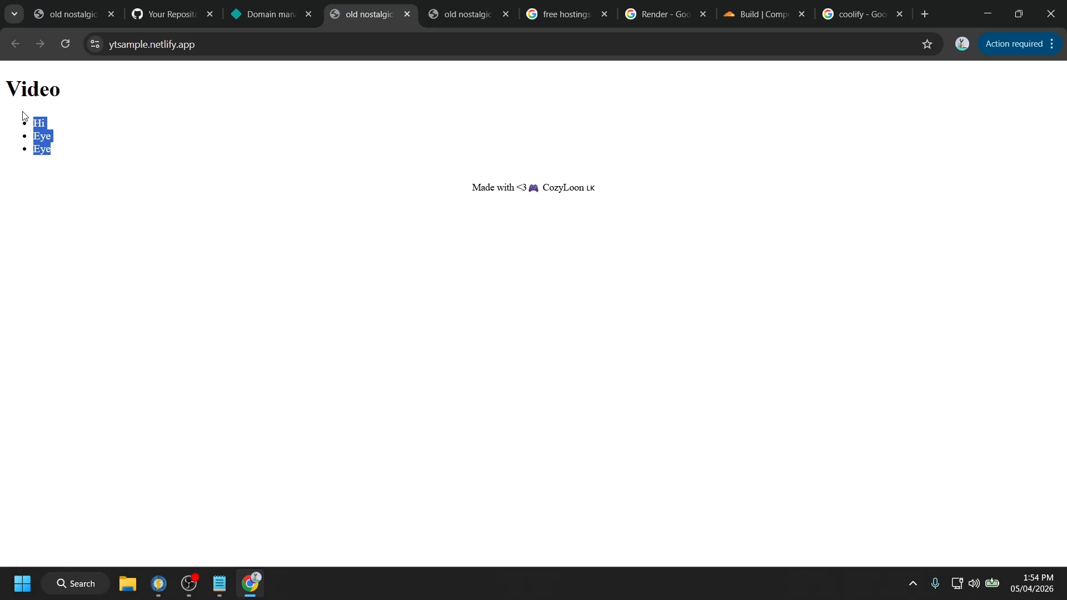
pyautogui.click(169, 6)
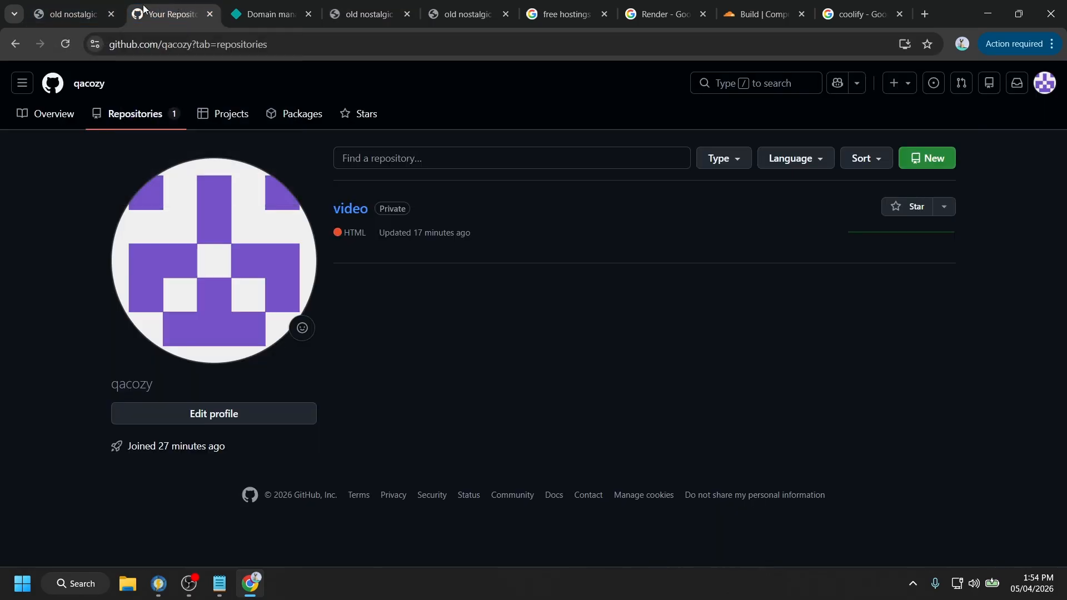
# - Open index.html in the video repository for editing
pyautogui.click(351, 209)
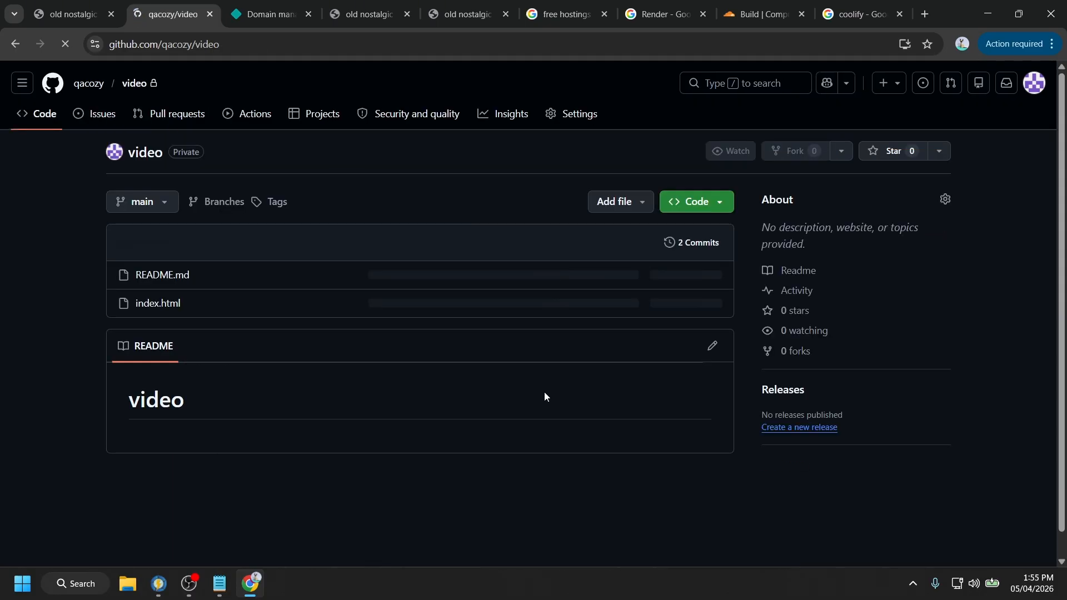
pyautogui.click(442, 314)
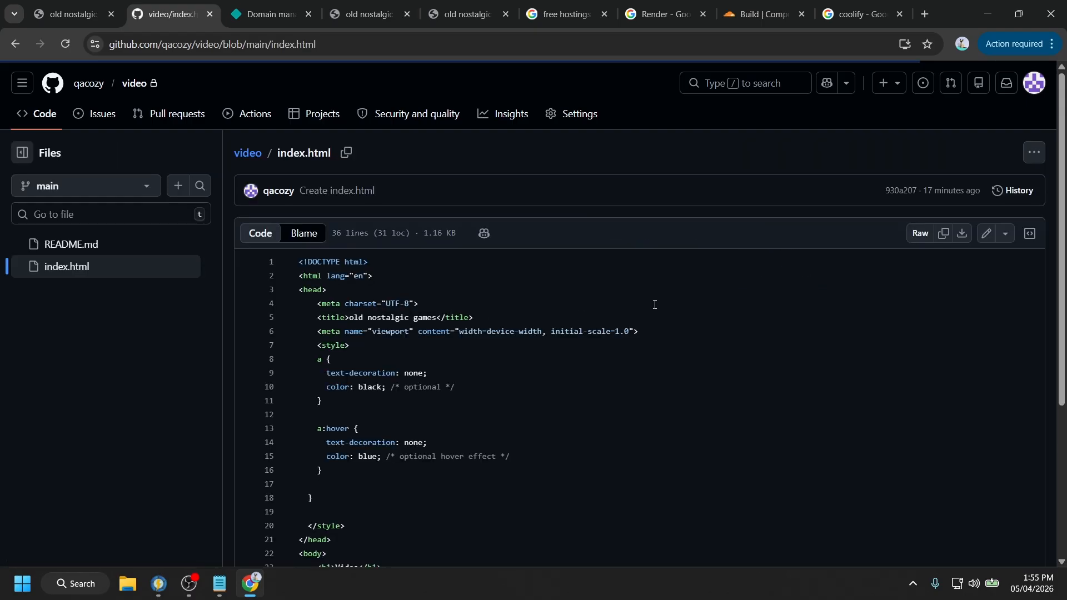
pyautogui.click(986, 234)
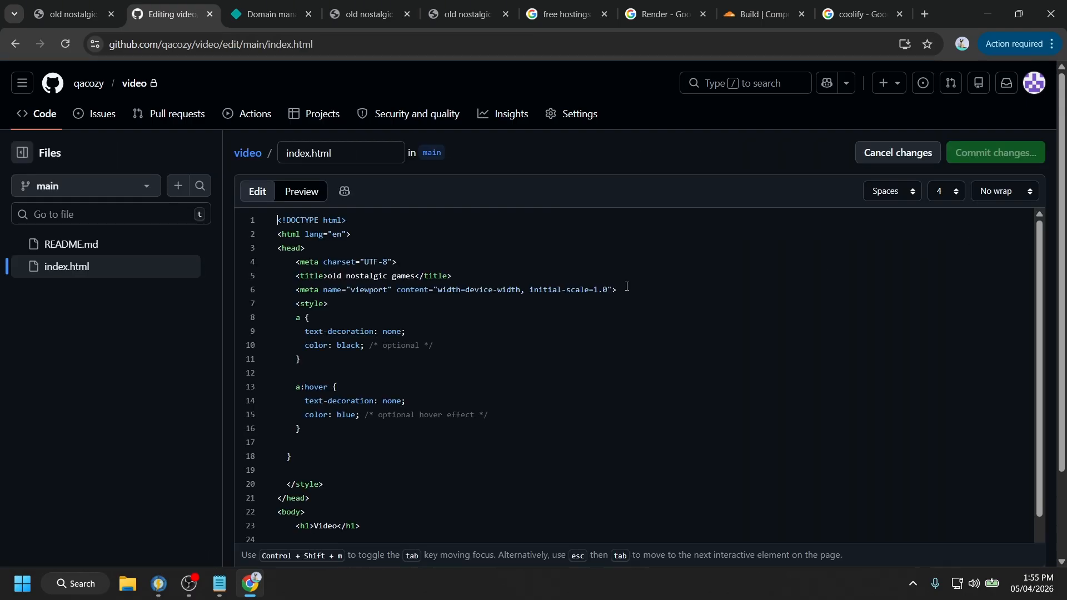
pyautogui.scroll(-2, 542, 286)
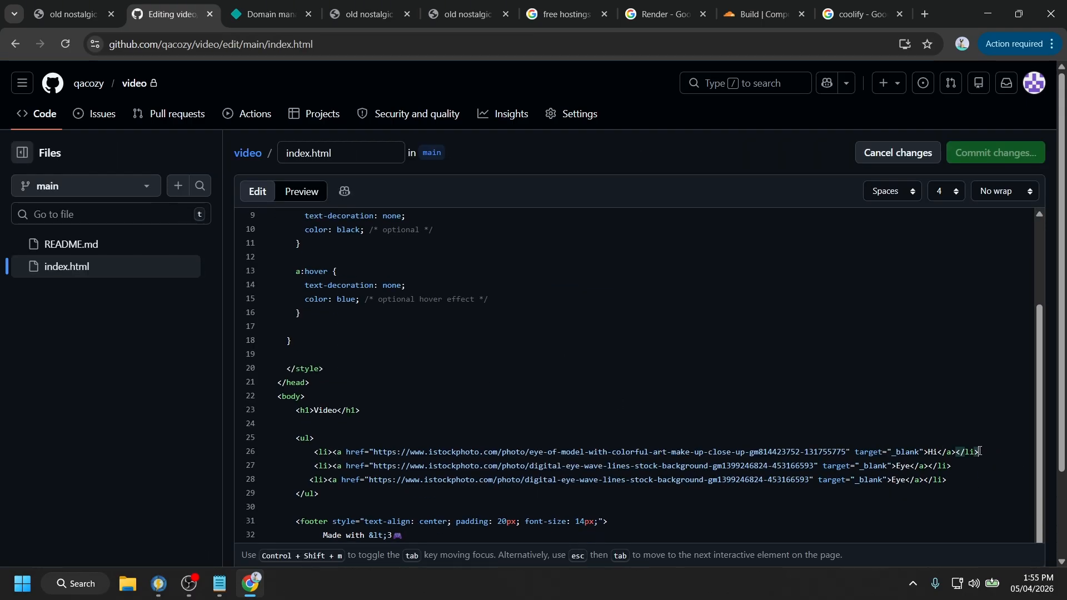
# - Duplicate line 26's Hi list link onto a new line 29 and relabel it YT
pyautogui.moveTo(980, 451); pyautogui.dragTo(315, 452)
pyautogui.hotkey('ctrl', 'c')
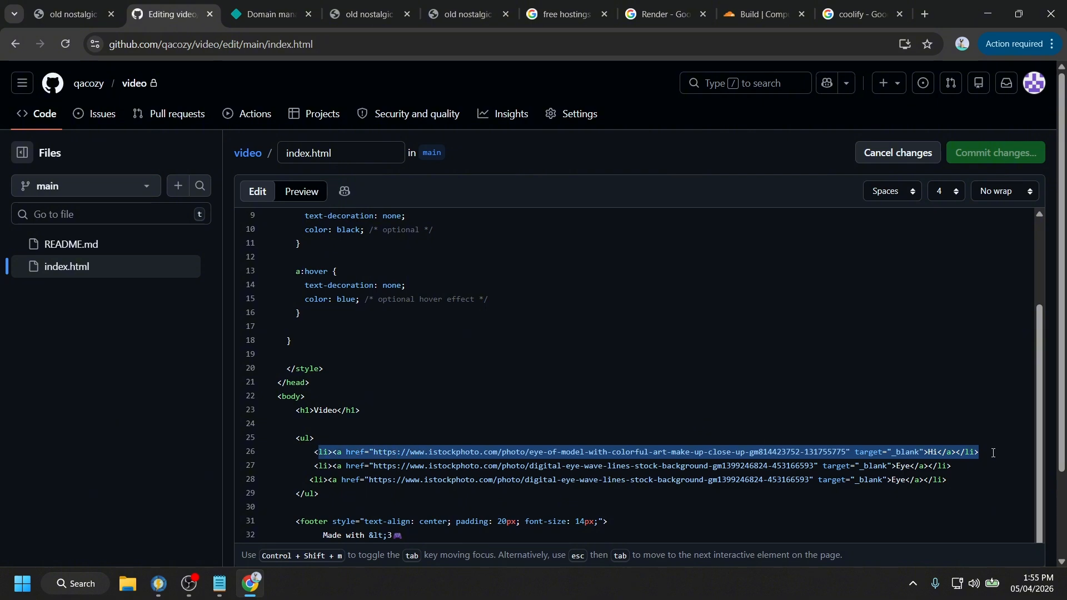
pyautogui.moveTo(994, 453); pyautogui.dragTo(309, 453)
pyautogui.click(944, 478)
pyautogui.press('Return')
pyautogui.hotkey('ctrl', 'v')
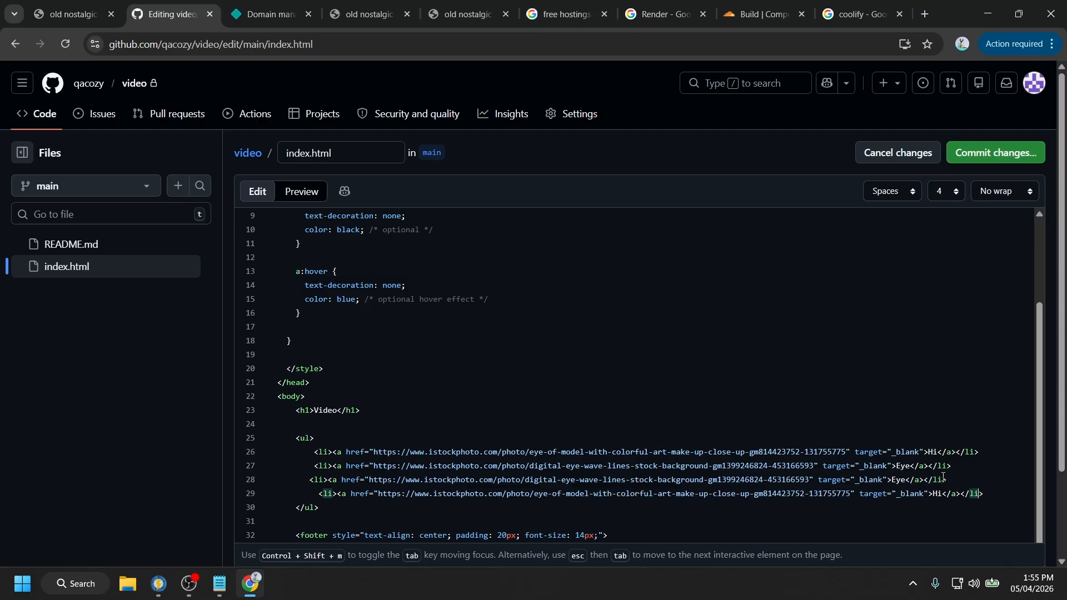
pyautogui.press('Left')
pyautogui.press('Left')
pyautogui.press('Left')
pyautogui.press('Left')
pyautogui.press('Left')
pyautogui.press('Left')
pyautogui.press('Left')
pyautogui.press('Left')
pyautogui.press('Left')
pyautogui.write('a')
pyautogui.press('BackSpace')
pyautogui.press('BackSpace')
pyautogui.press('BackSpace')
pyautogui.write('YT')
# - Commit the edited index.html to main as 'Update index.html'
pyautogui.moveTo(852, 496); pyautogui.dragTo(380, 500)
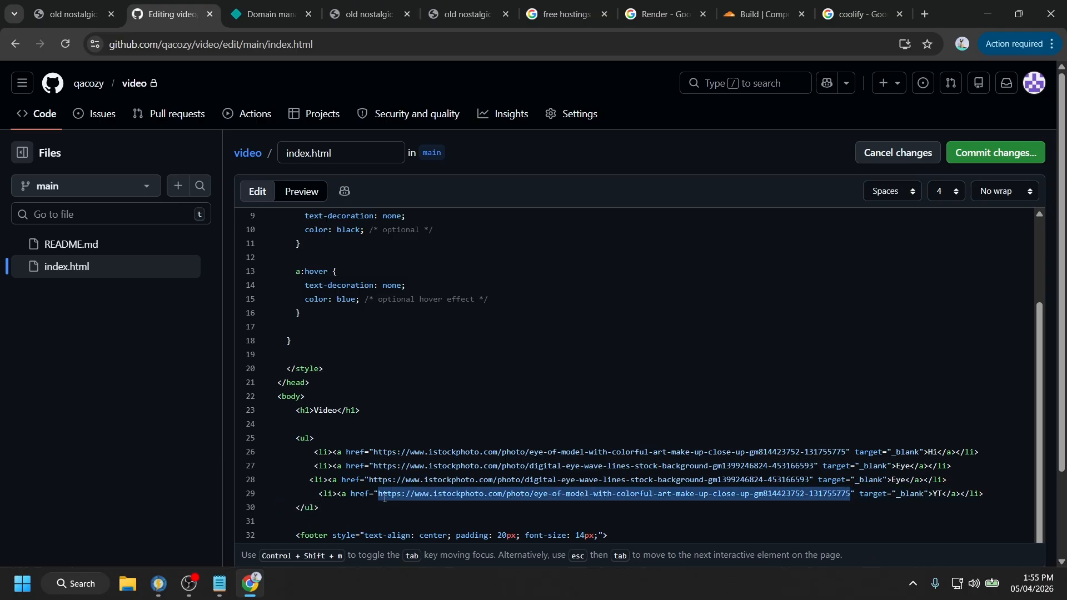
pyautogui.click(1030, 159)
pyautogui.click(660, 466)
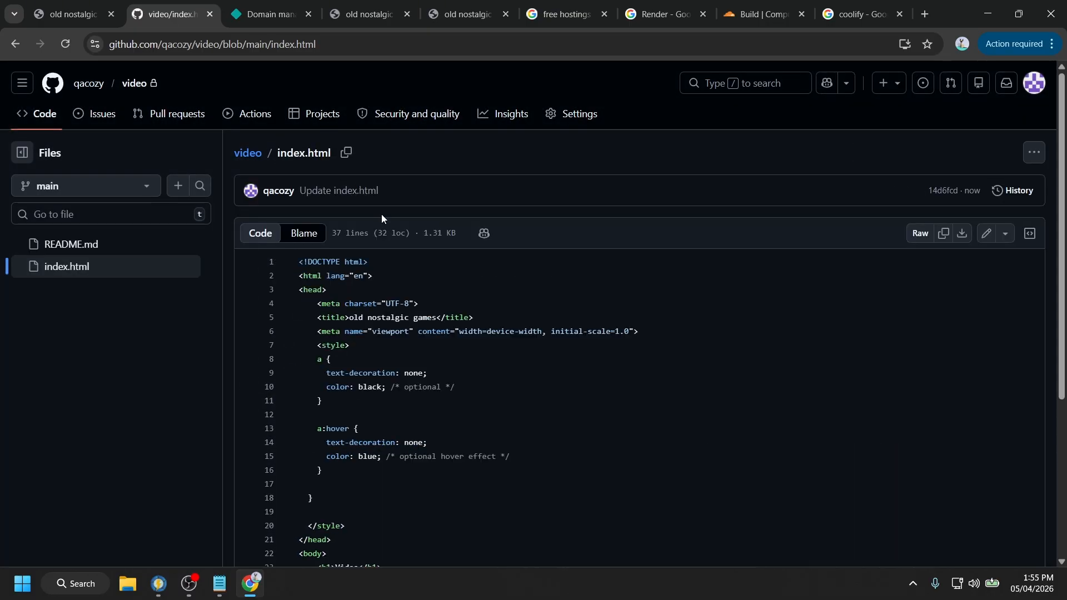
pyautogui.click(263, 4)
# - Reload the live ytsample site and confirm the new YT link opens the iStock eye photo
pyautogui.click(355, 12)
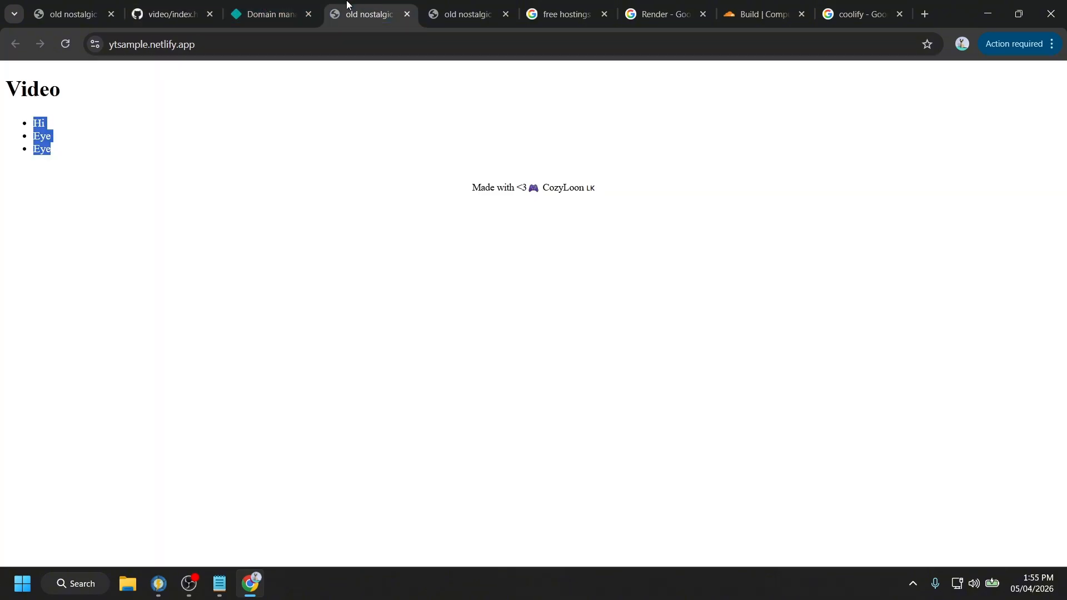
pyautogui.click(71, 41)
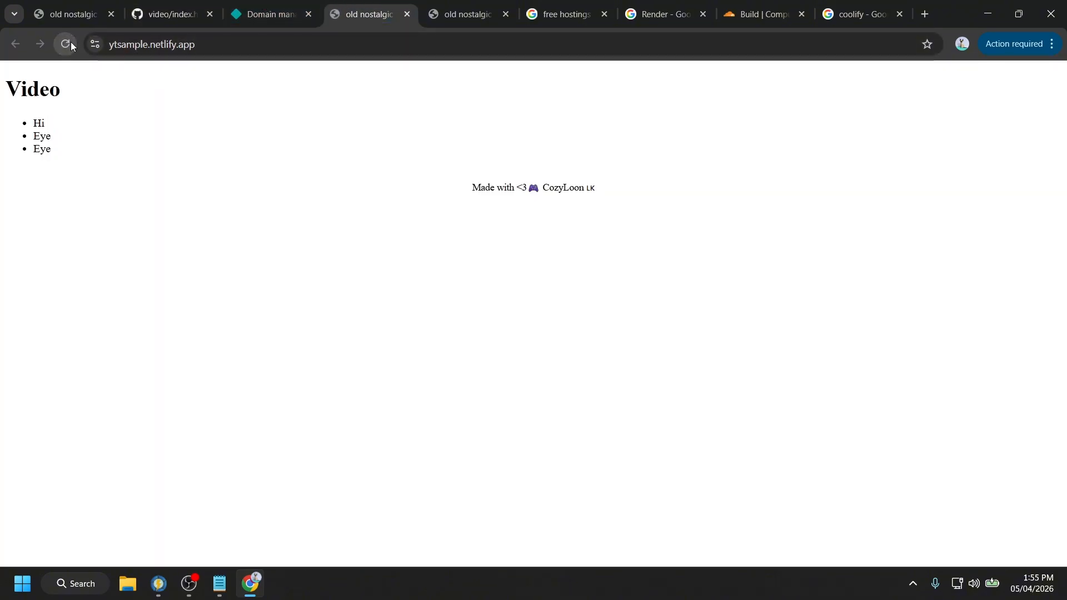
pyautogui.click(66, 44)
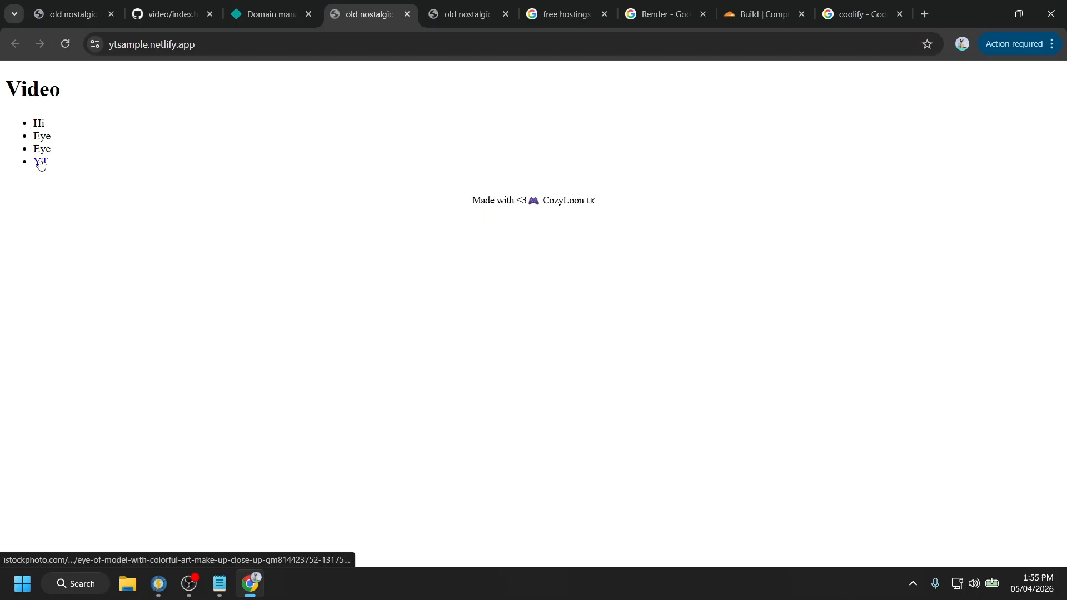
pyautogui.click(41, 163)
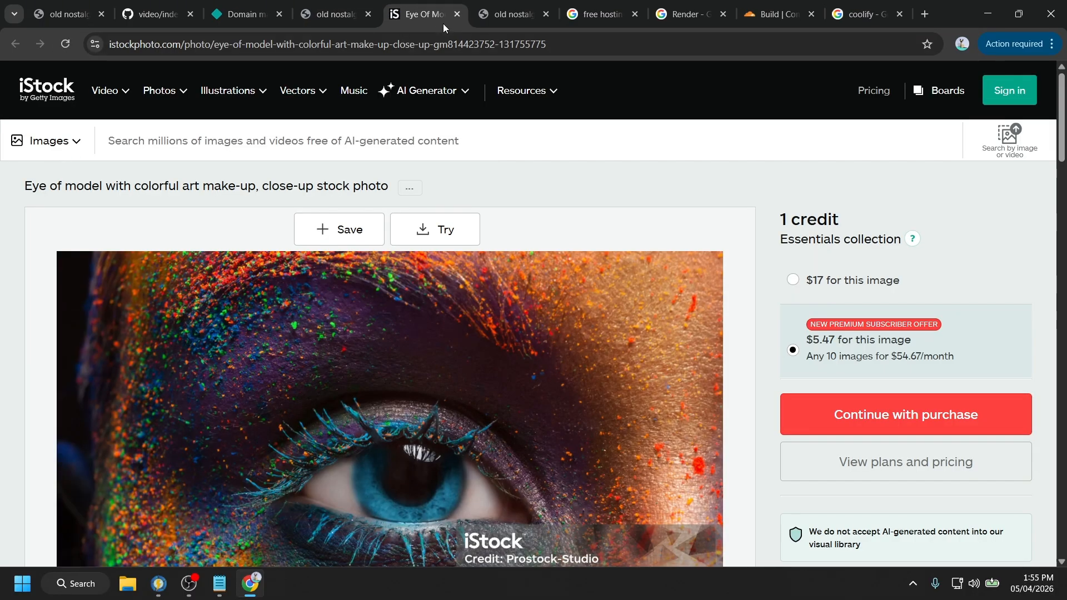
pyautogui.click(457, 14)
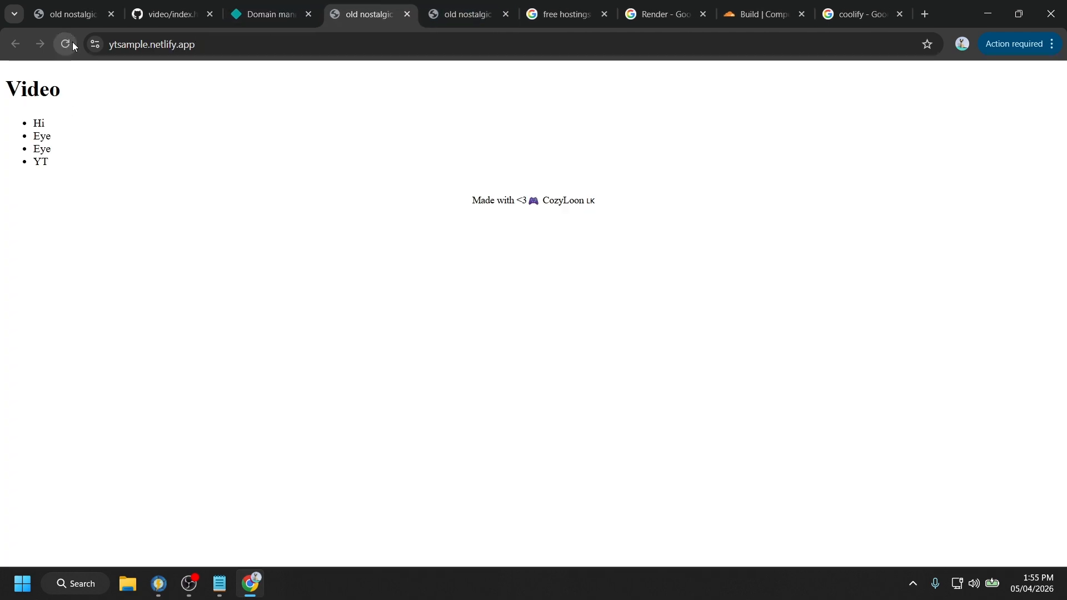
# - Check the site's address and its heading with four list items, comparing against the old-address tab
pyautogui.click(167, 44)
pyautogui.click(198, 164)
pyautogui.click(206, 49)
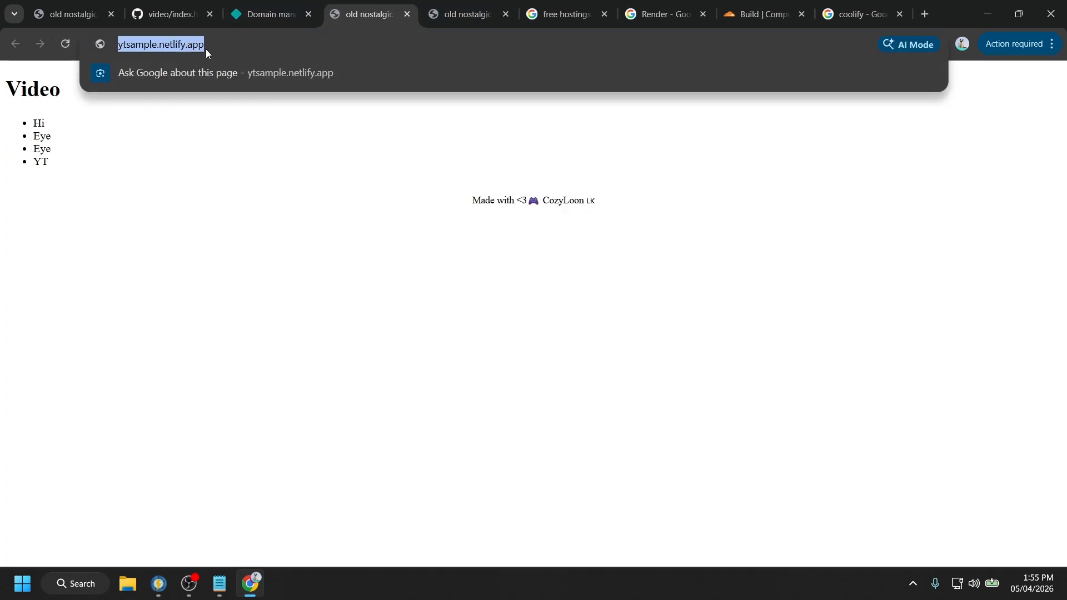
pyautogui.click(198, 138)
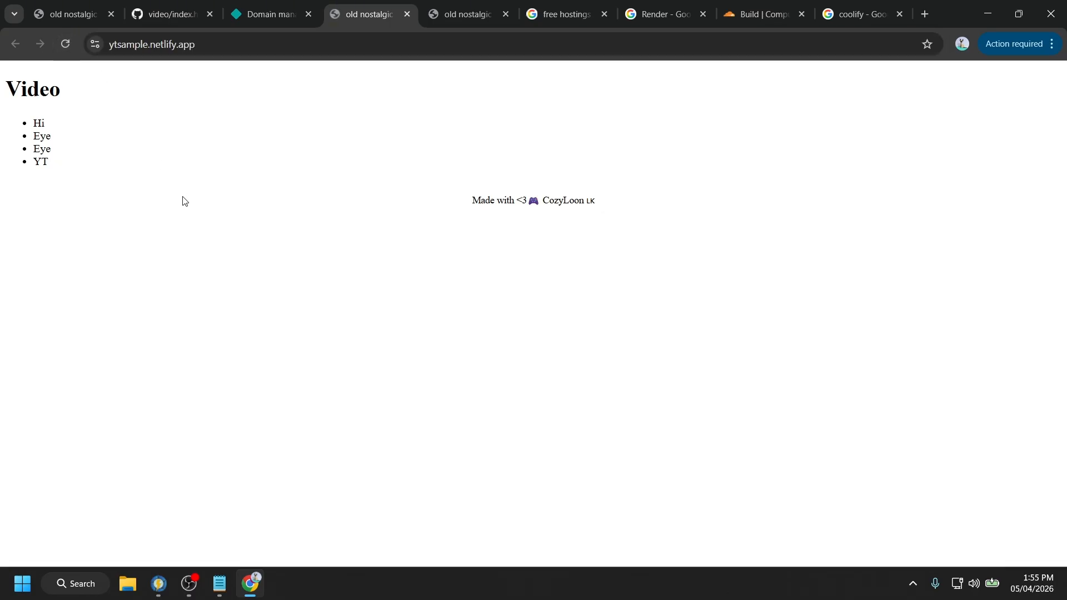
pyautogui.moveTo(184, 200); pyautogui.dragTo(3, 78)
pyautogui.click(460, 12)
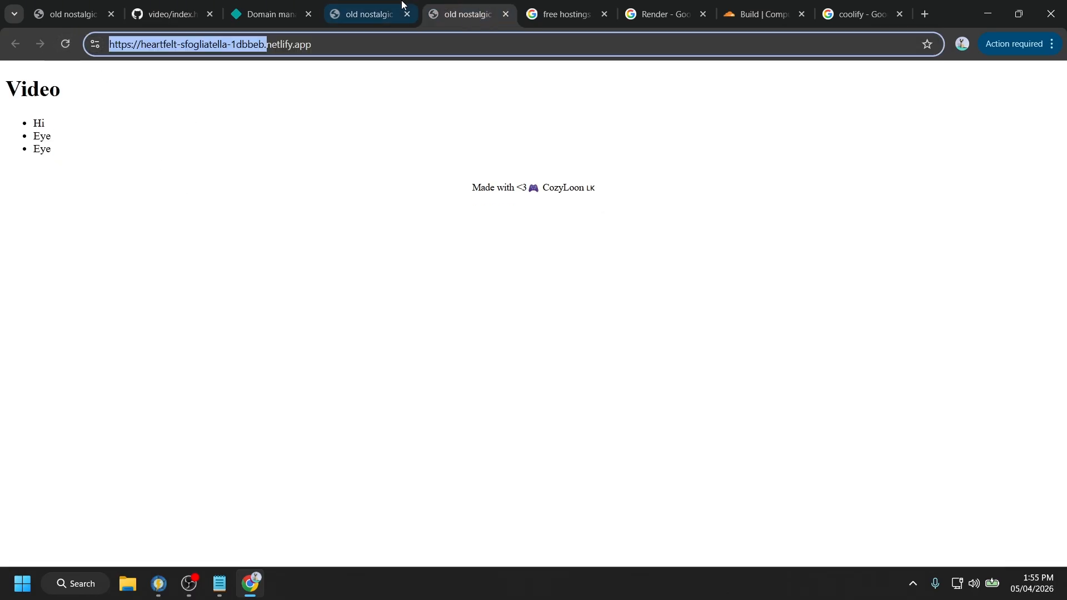
pyautogui.click(383, 14)
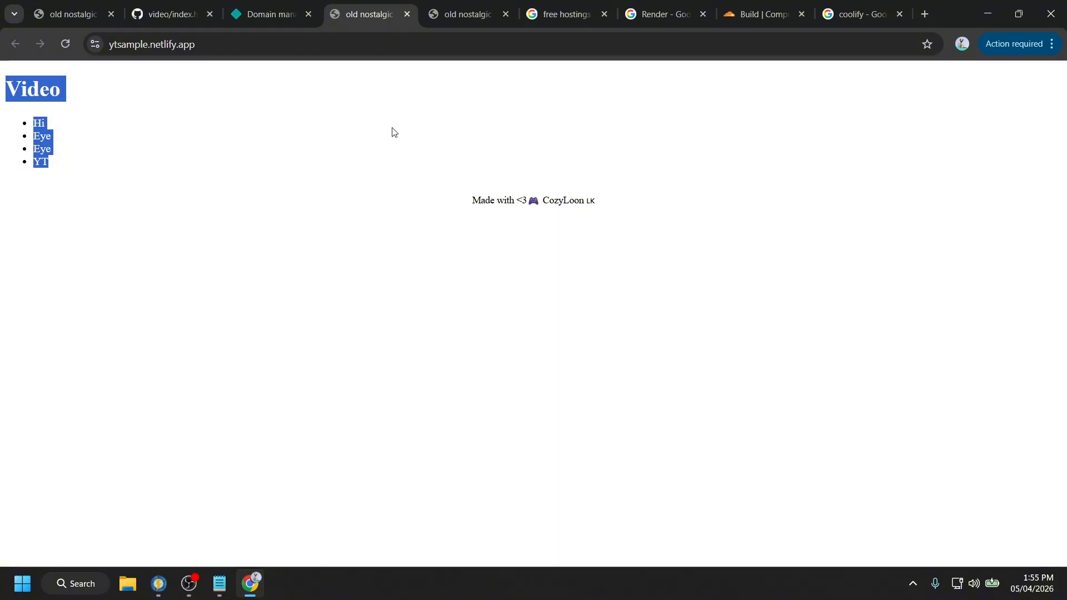
pyautogui.click(267, 14)
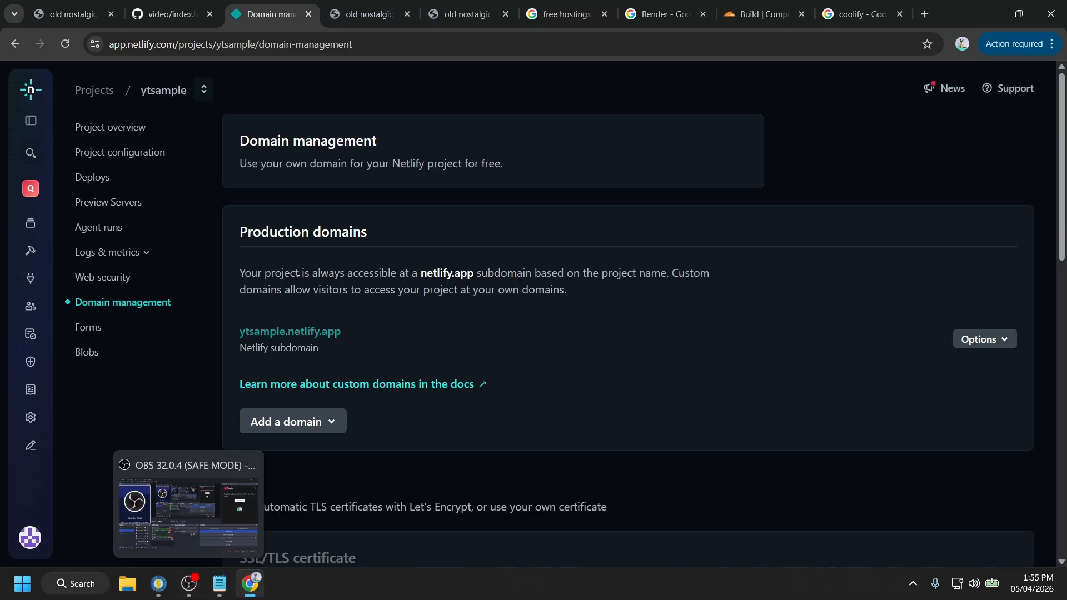
# - Scroll through the ytsample domain settings in Domain management
pyautogui.scroll(-5, 297, 278)
pyautogui.scroll(5, 298, 278)
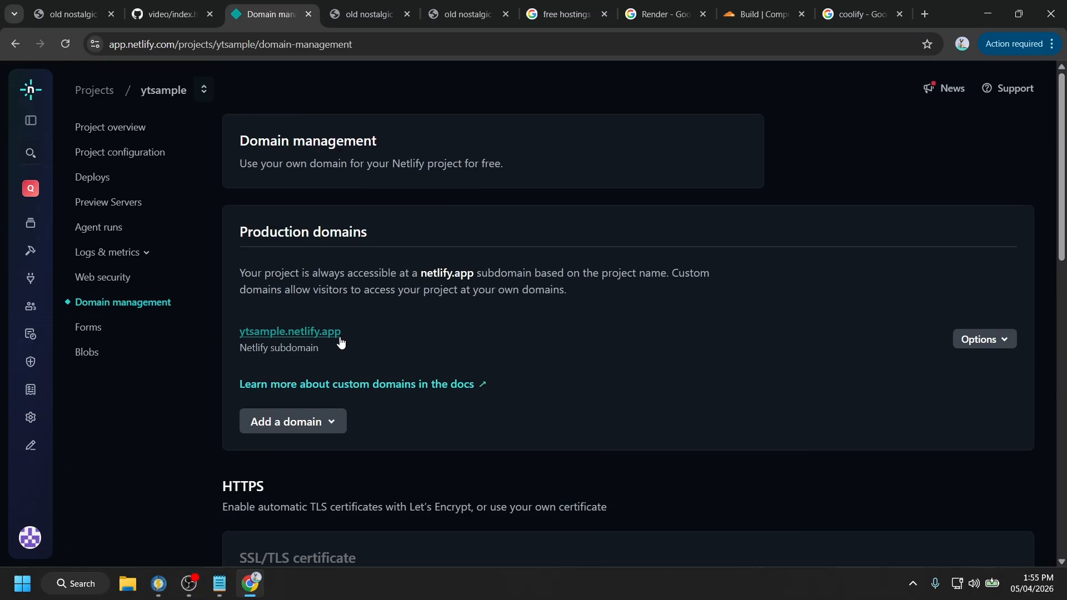
pyautogui.scroll(-3, 381, 414)
pyautogui.scroll(-6, 395, 384)
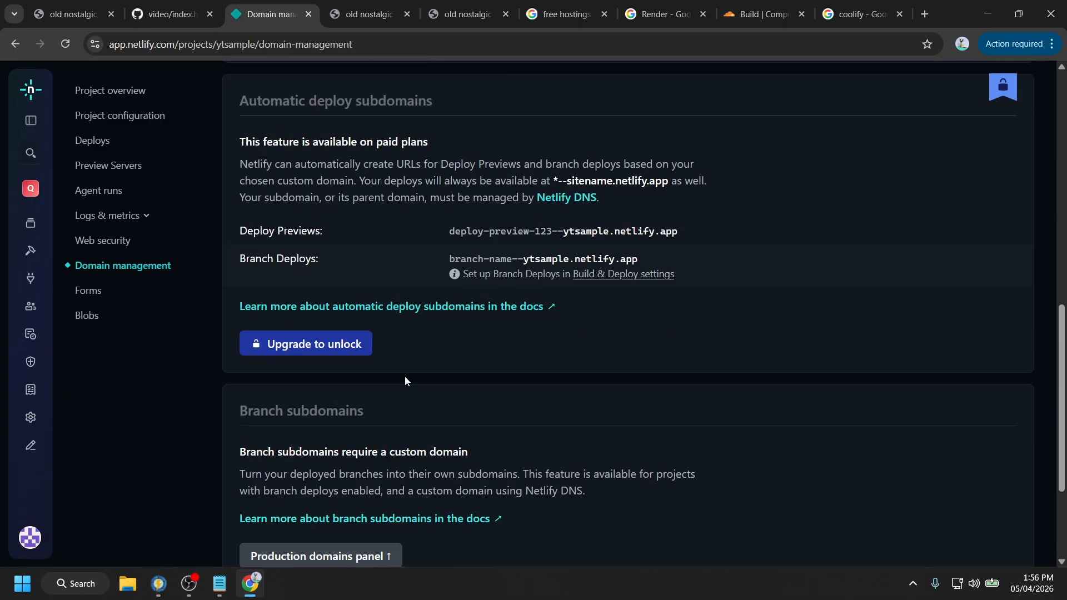
pyautogui.scroll(-3, 405, 381)
pyautogui.scroll(12, 405, 382)
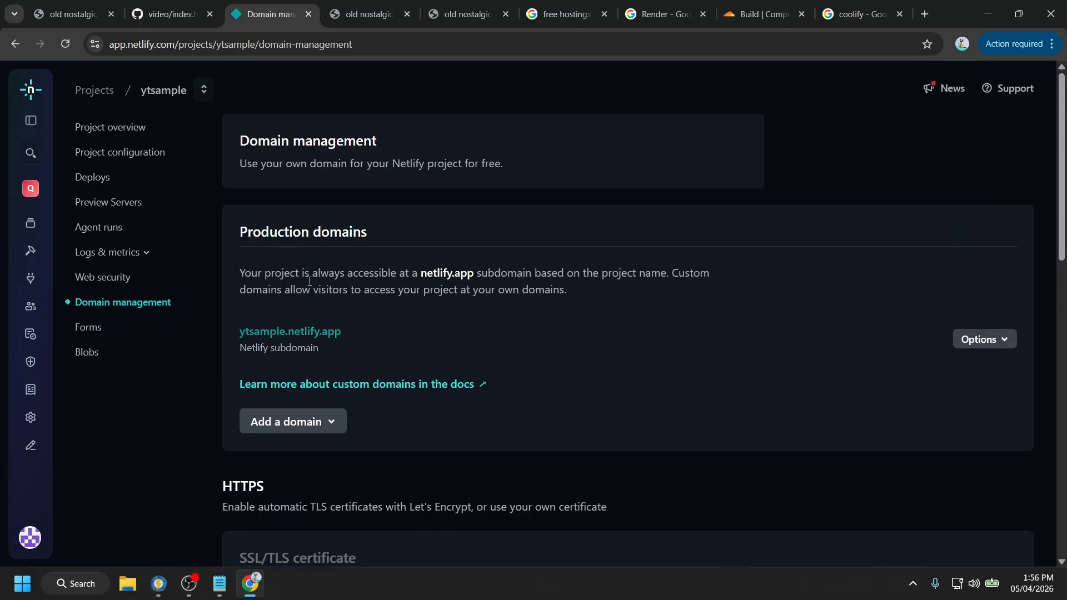
# - Compare the ytsample and old heartfelt-address sites, then review the committed index.html on GitHub
pyautogui.click(368, 14)
pyautogui.click(453, 13)
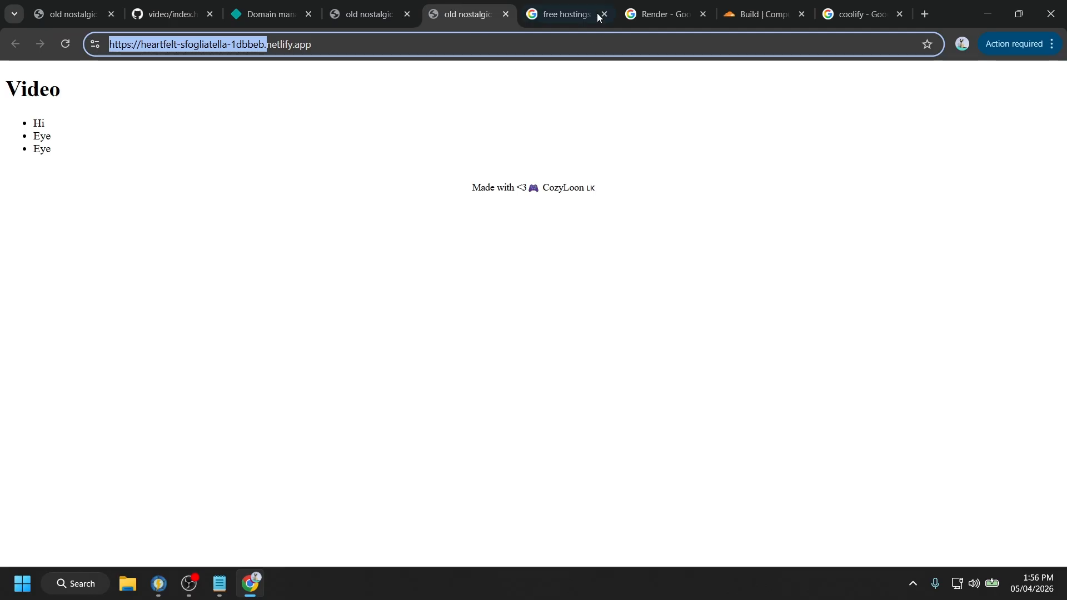
pyautogui.click(267, 14)
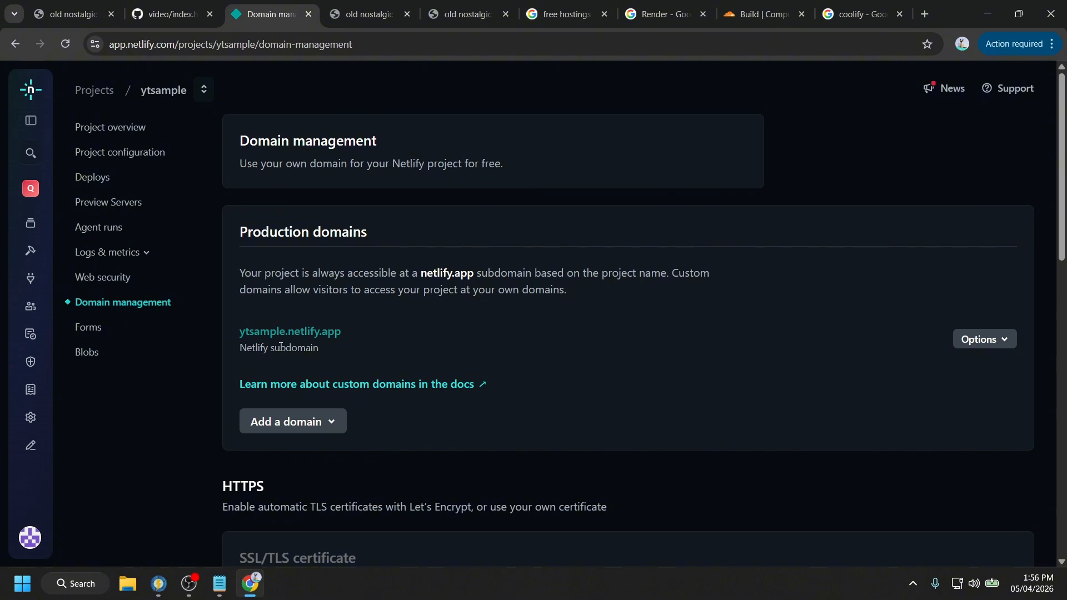
pyautogui.hotkey('ctrl', 'shift', 'Tab')
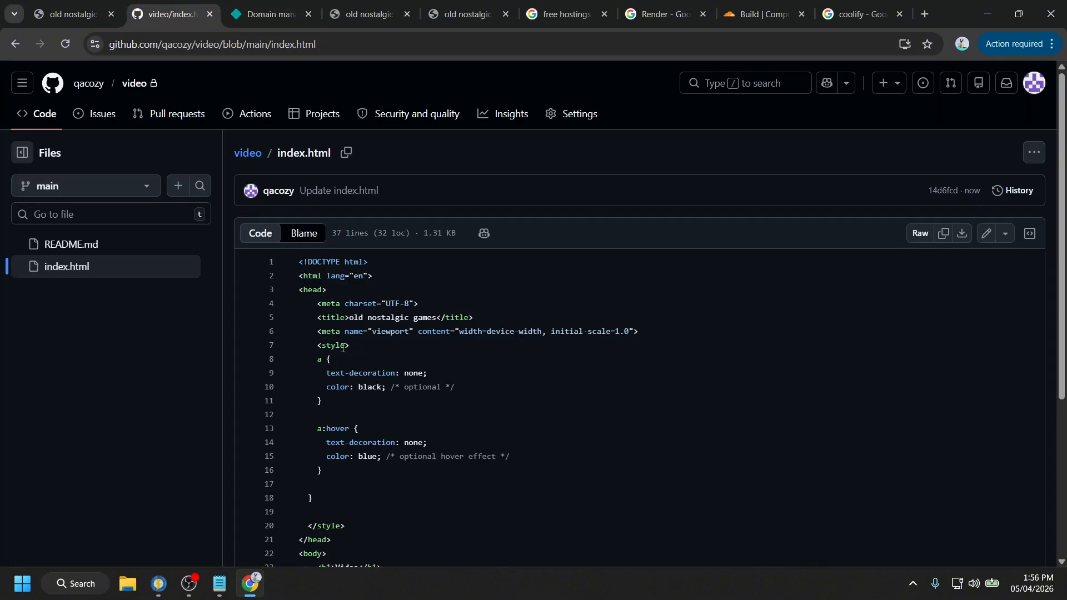
pyautogui.scroll(-5, 343, 348)
pyautogui.scroll(5, 358, 300)
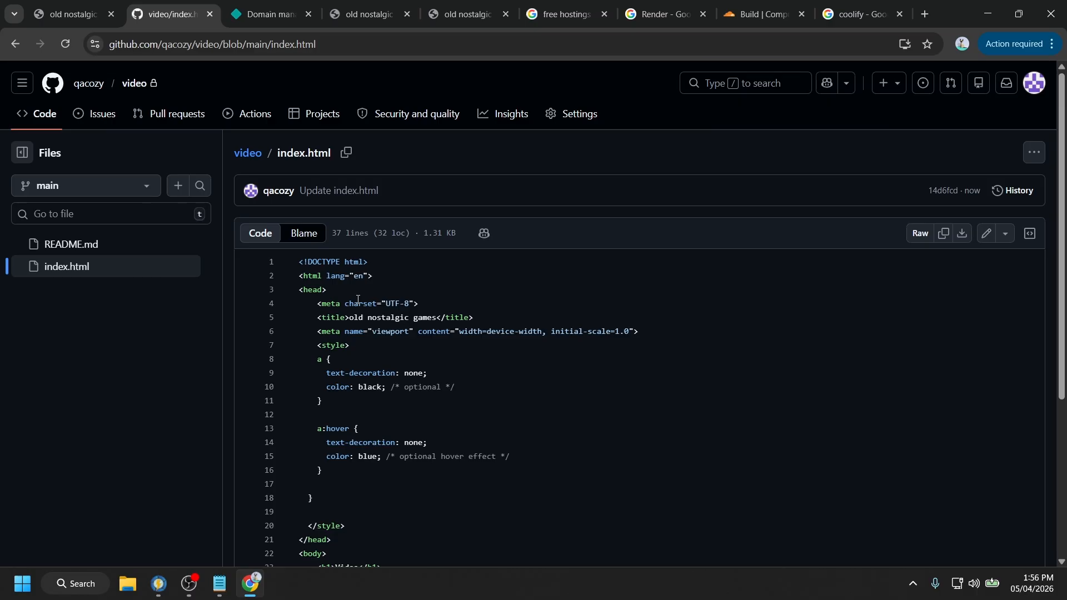